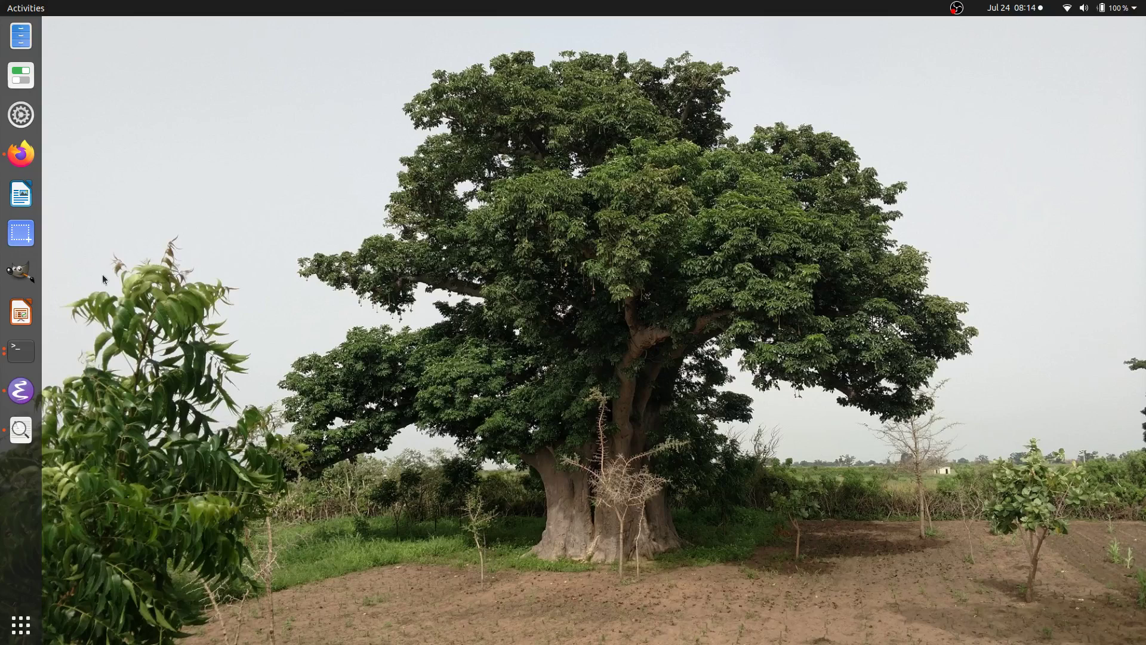
# Step: Open a terminal and change into AFNI_data6/FT_analysis/FT/SUMA using Tab completion
pyautogui.click(21, 350)
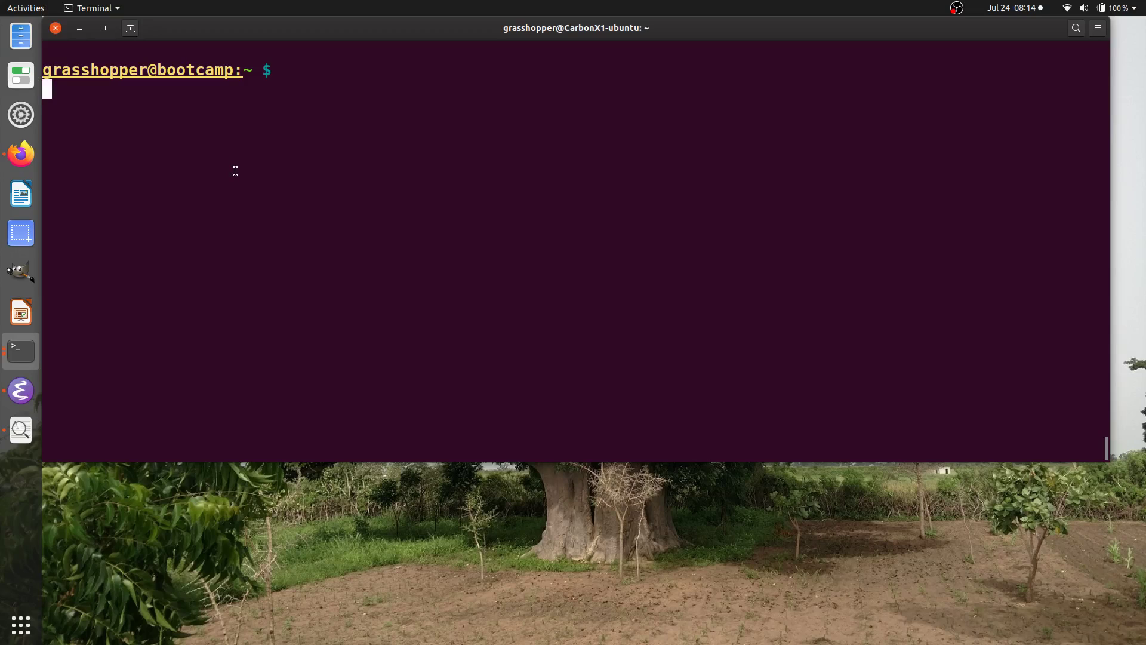
pyautogui.write('cd AFNI_data')
pyautogui.press('Tab')
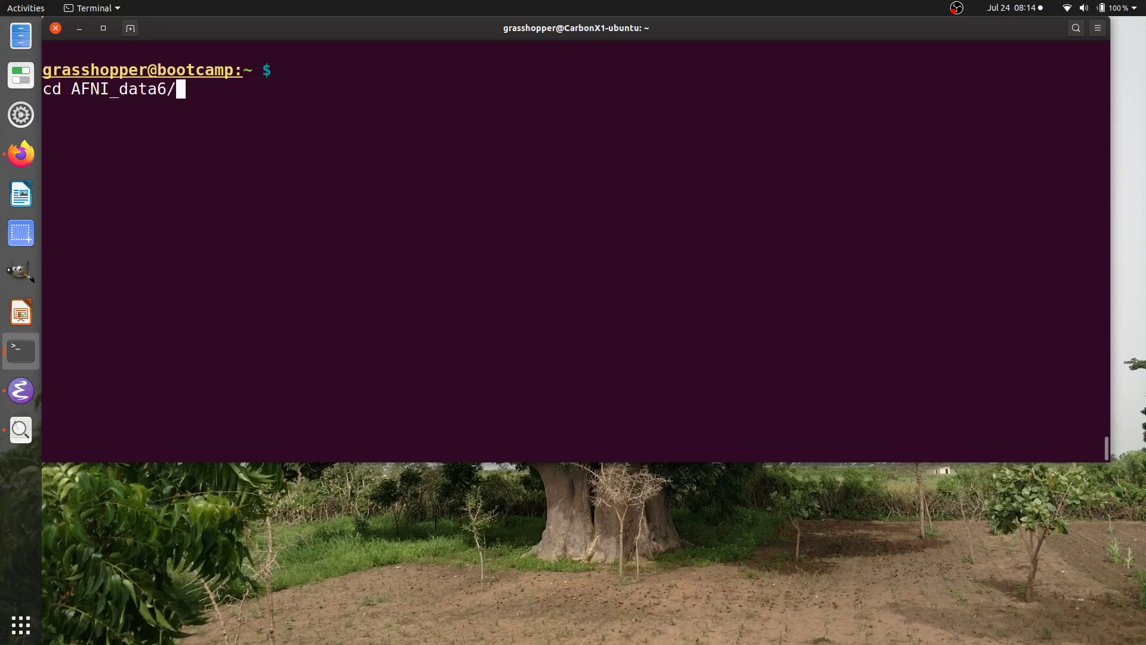
pyautogui.write('FT')
pyautogui.press('Tab')
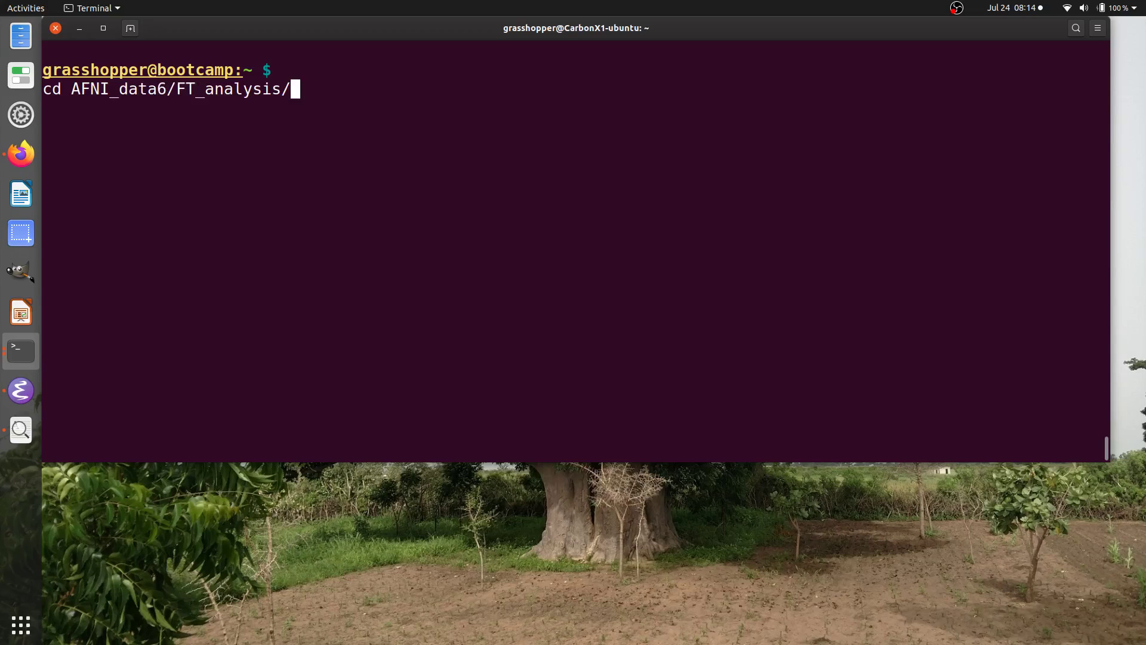
pyautogui.write('FT/SU')
pyautogui.press('Tab')
pyautogui.press('Return')
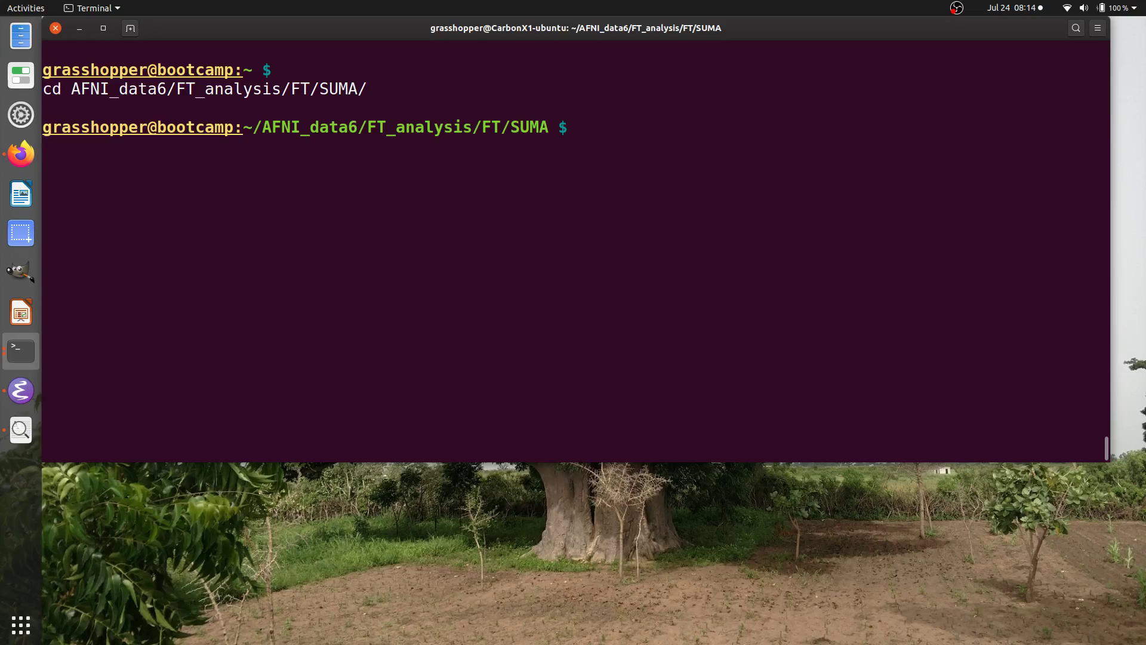
# Step: List the folder, highlighting the std.141, std.60 and aparc.a2009s+aseg_REN_gm.nii.gz names
pyautogui.write('ls')
pyautogui.press('Return')
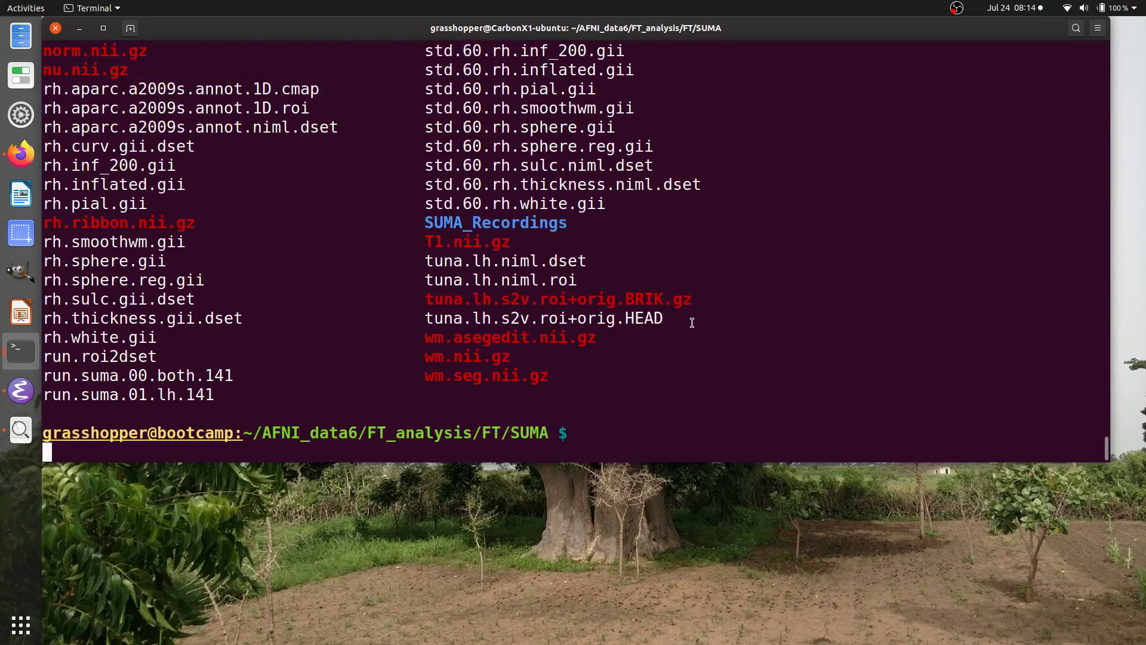
pyautogui.scroll(10, 692, 322)
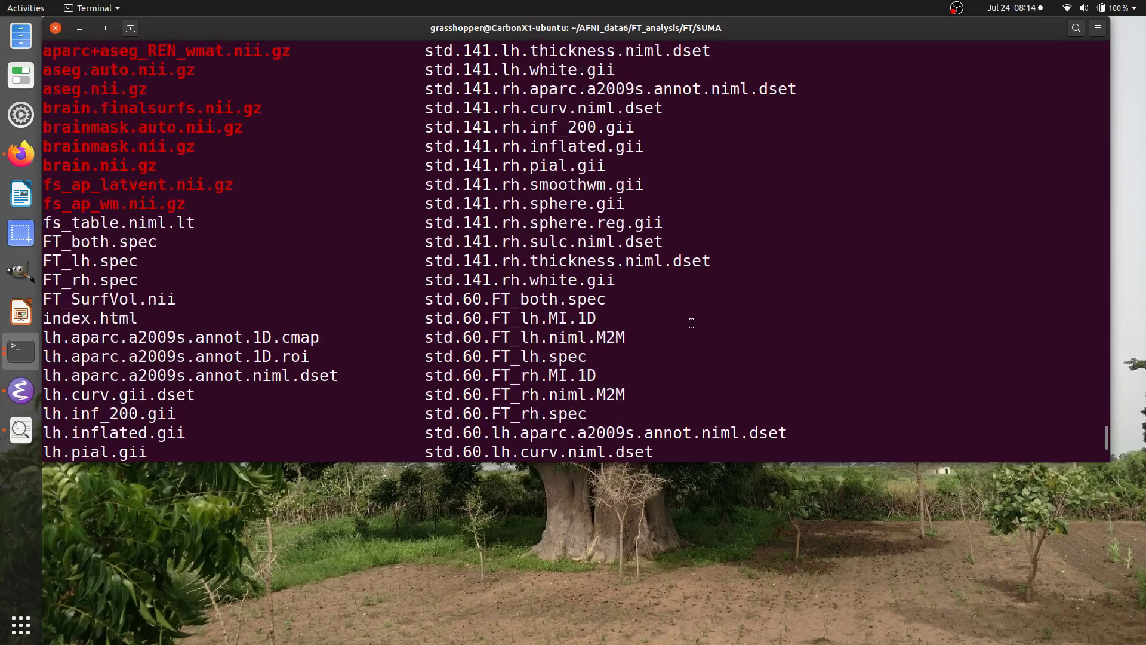
pyautogui.moveTo(429, 127); pyautogui.dragTo(501, 127)
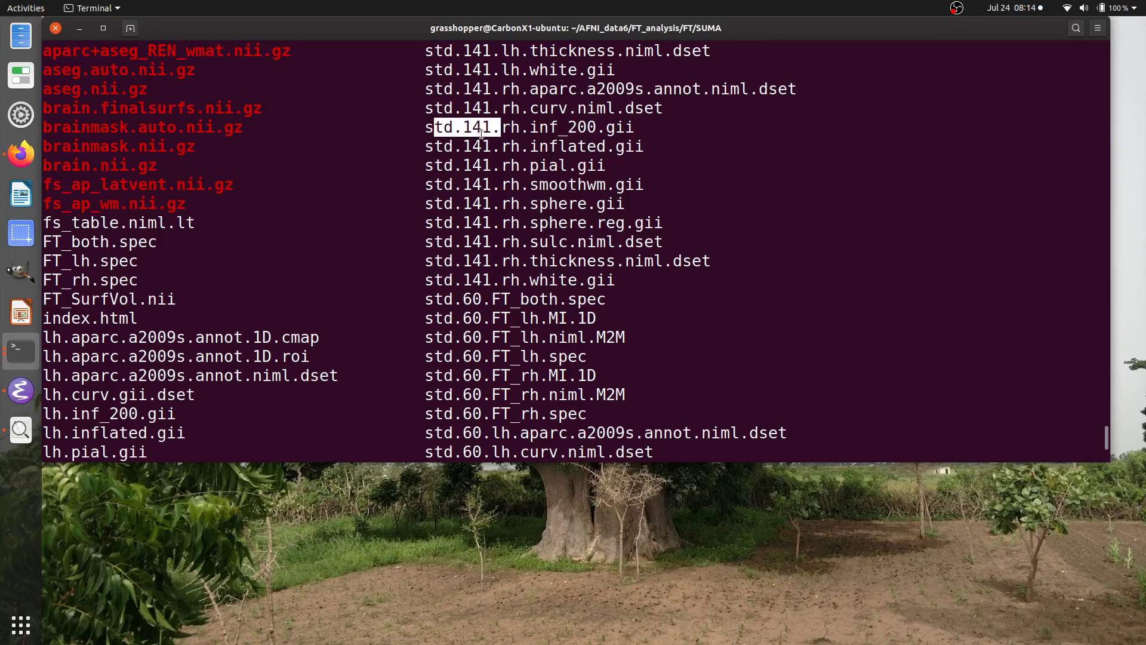
pyautogui.moveTo(430, 337); pyautogui.dragTo(481, 338)
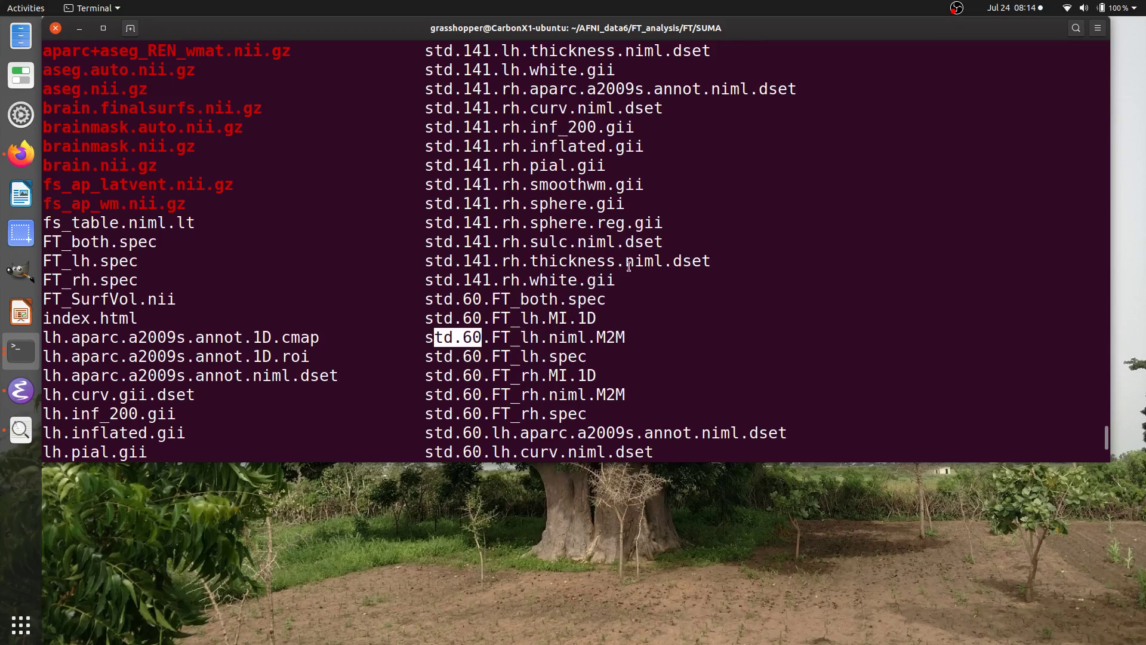
pyautogui.scroll(7, 247, 198)
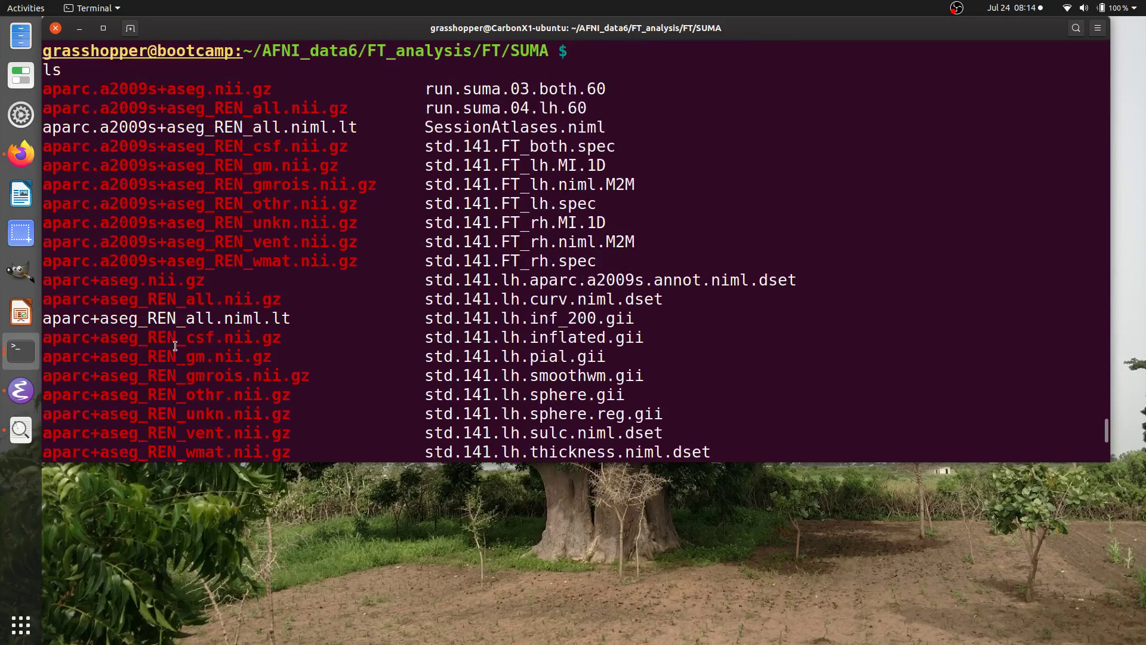
pyautogui.doubleClick(227, 167)
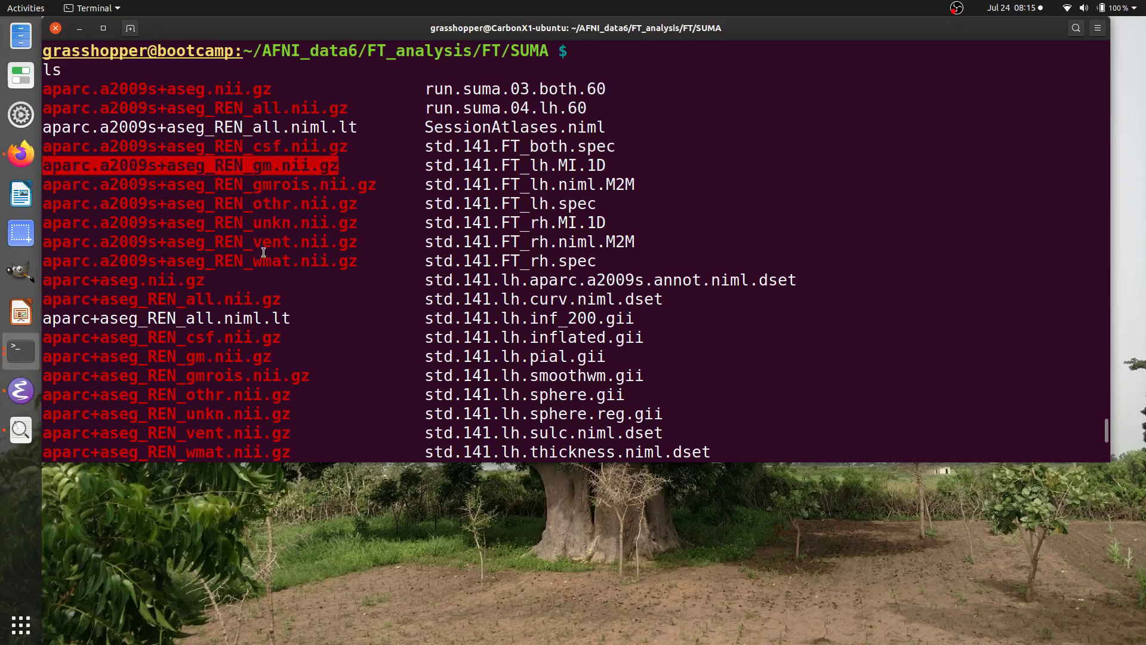
pyautogui.scroll(-5, 264, 251)
pyautogui.scroll(-4, 430, 194)
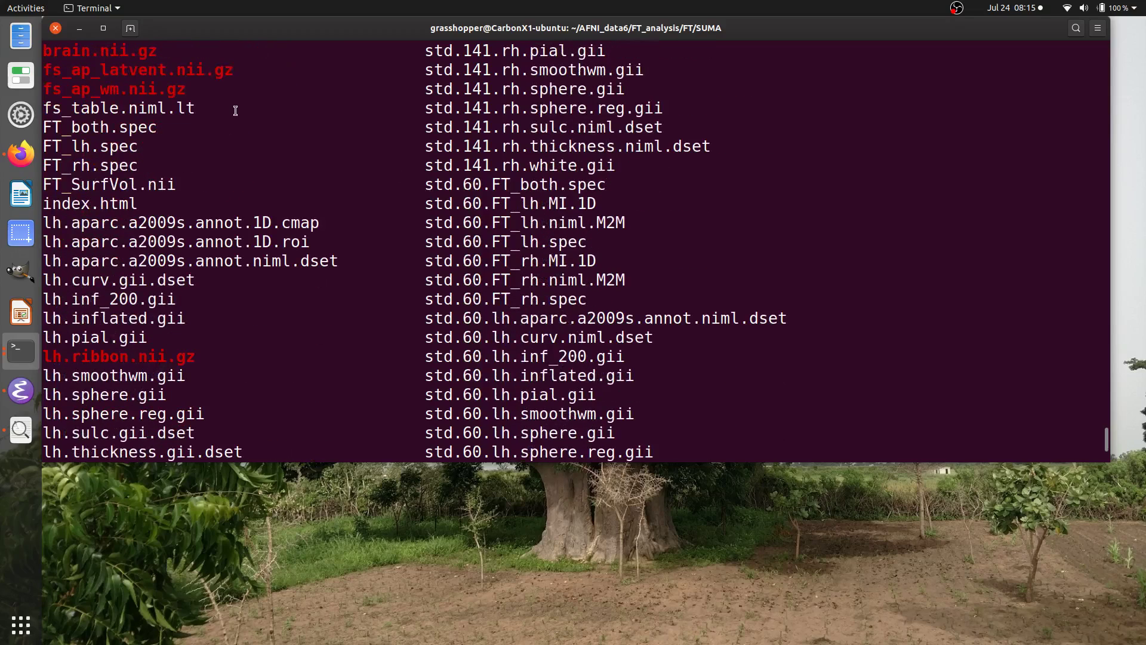
pyautogui.scroll(-9, 138, 91)
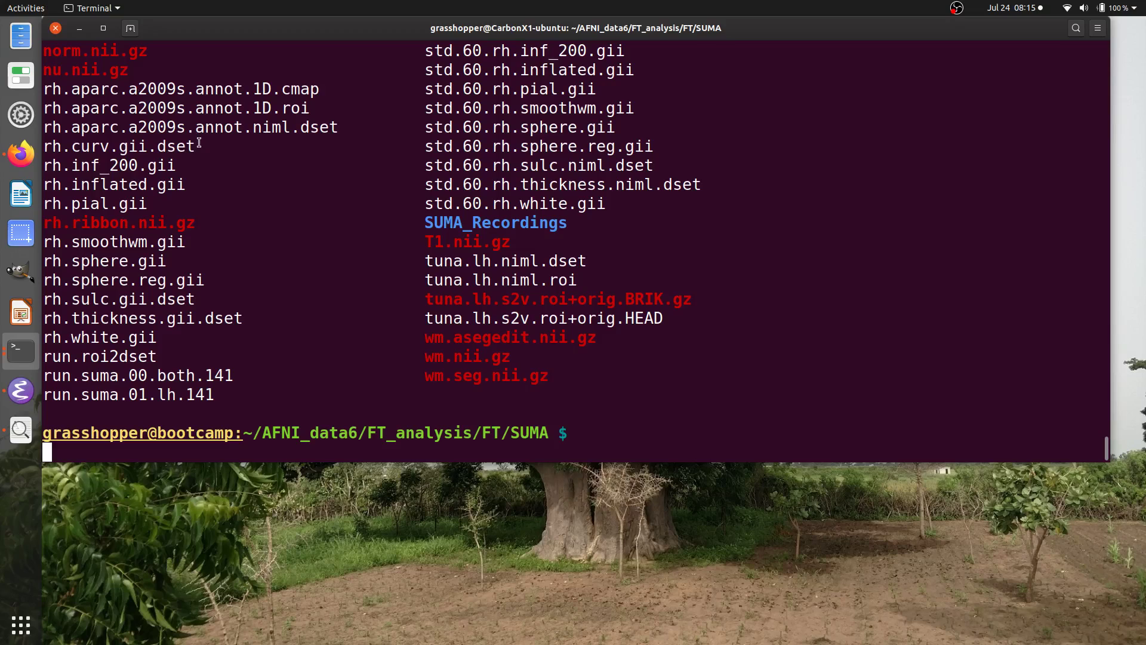
# Step: Clear the screen, list the run* scripts, and display run.suma.01.lh.141 with more
pyautogui.hotkey('ctrl', 'l')
pyautogui.write('ls run*')
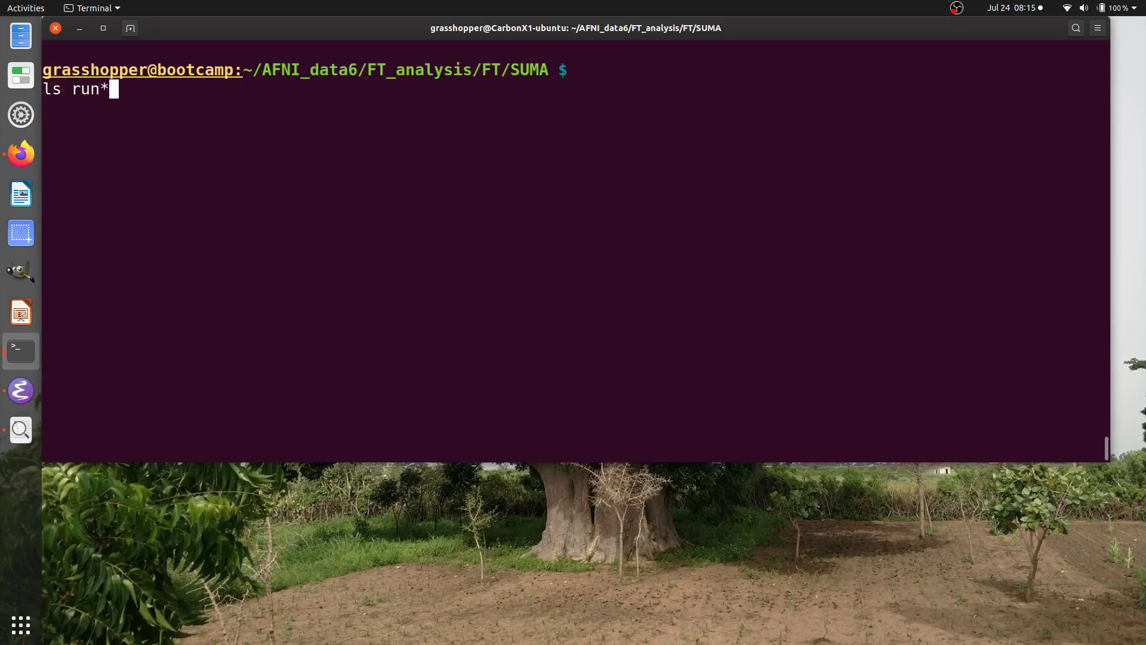
pyautogui.press('Return')
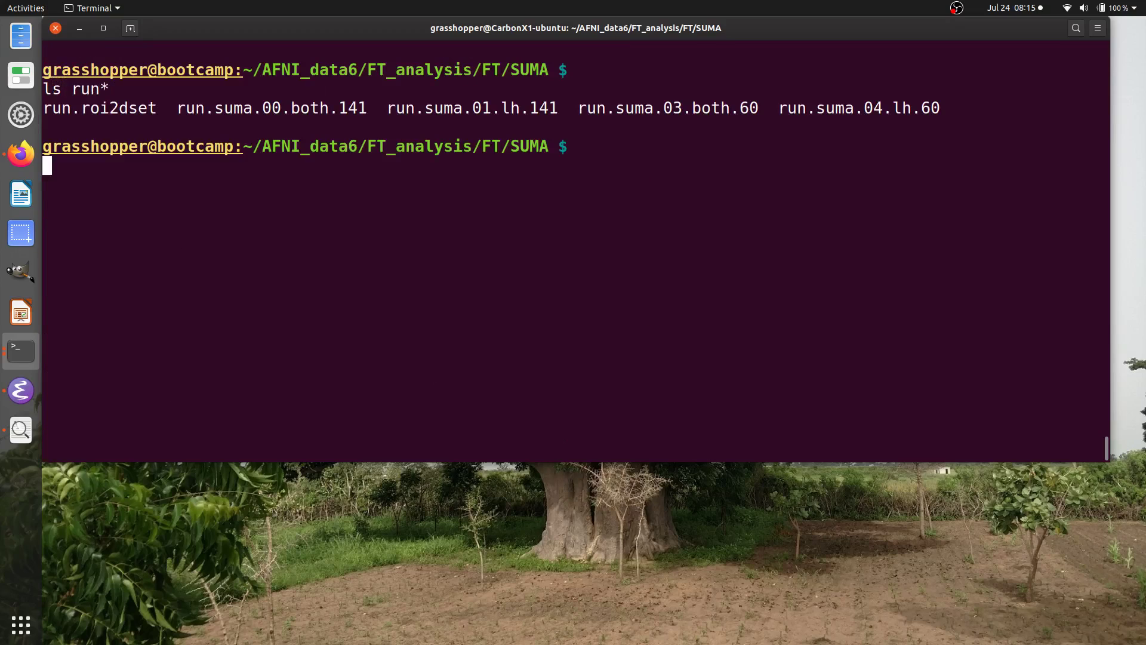
pyautogui.doubleClick(454, 109)
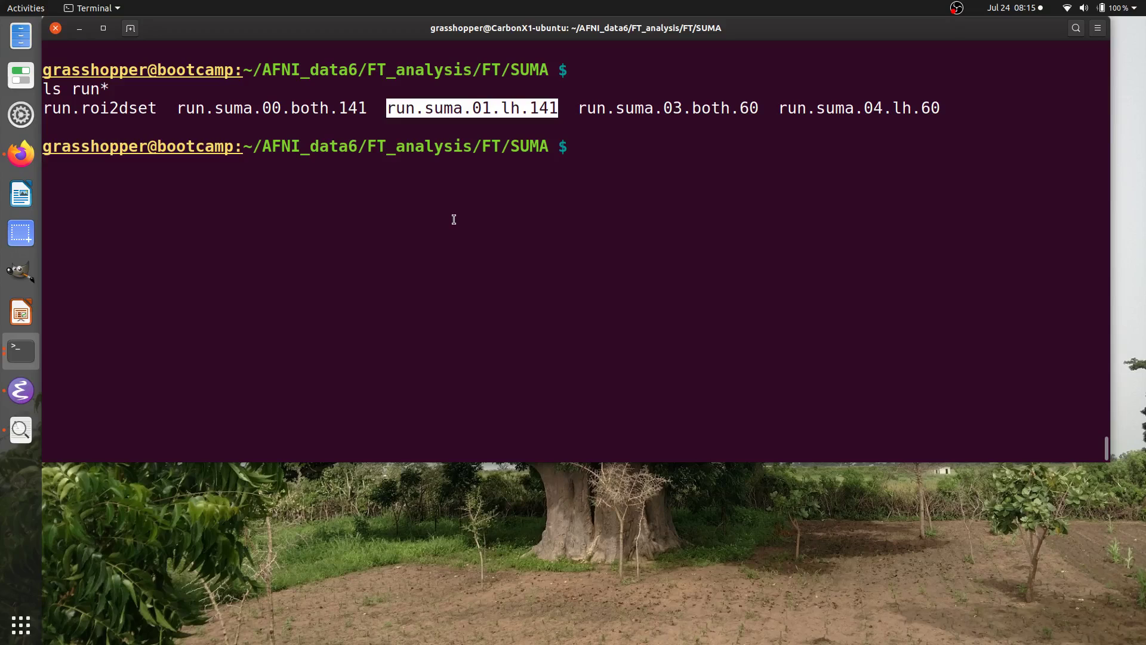
pyautogui.write('more')
pyautogui.middleClick(451, 218)
pyautogui.press('Return')
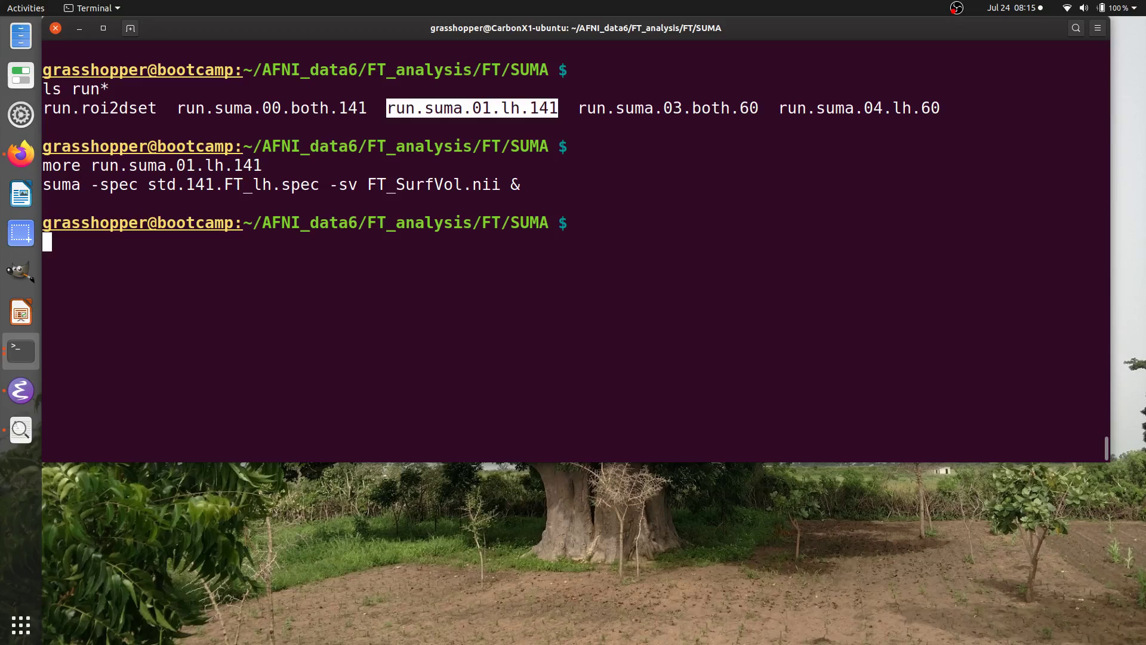
# Step: Highlight the suma program name and its -spec option in the script's command
pyautogui.doubleClick(62, 184)
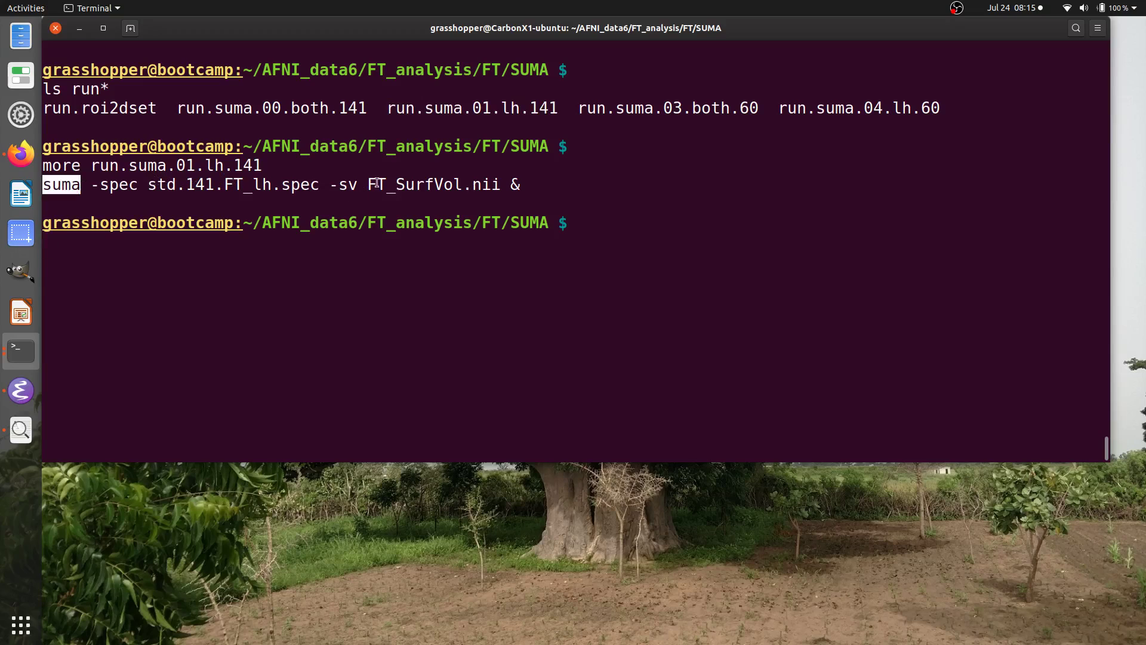
pyautogui.click(116, 186)
pyautogui.doubleClick(116, 186)
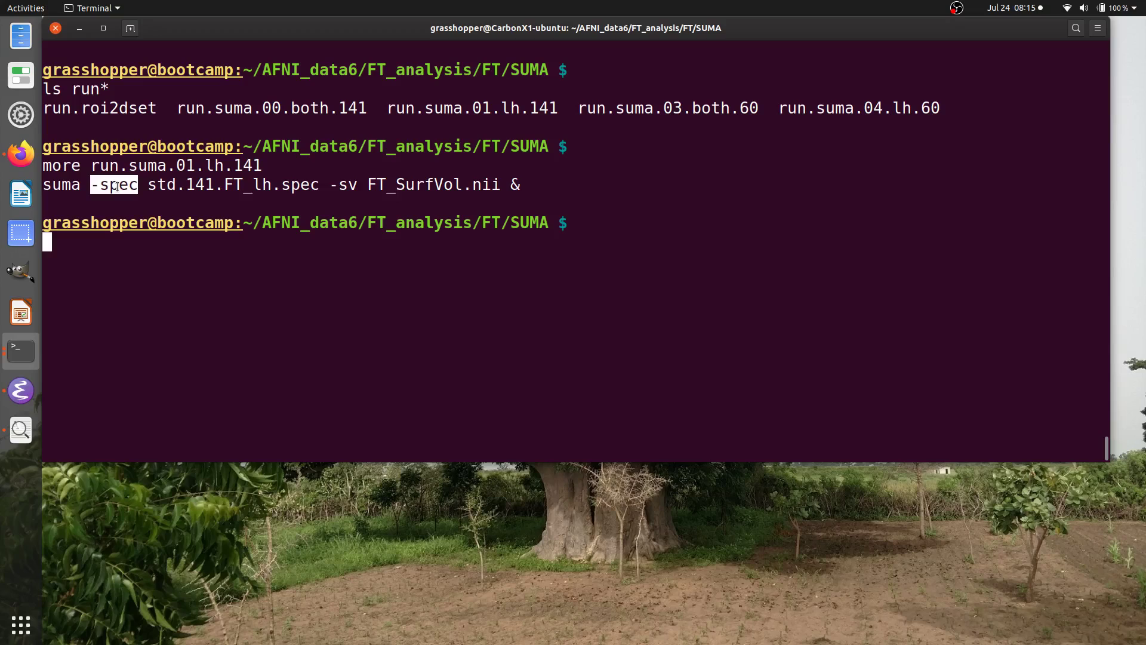
pyautogui.moveTo(116, 187); pyautogui.dragTo(144, 184)
pyautogui.click(160, 185)
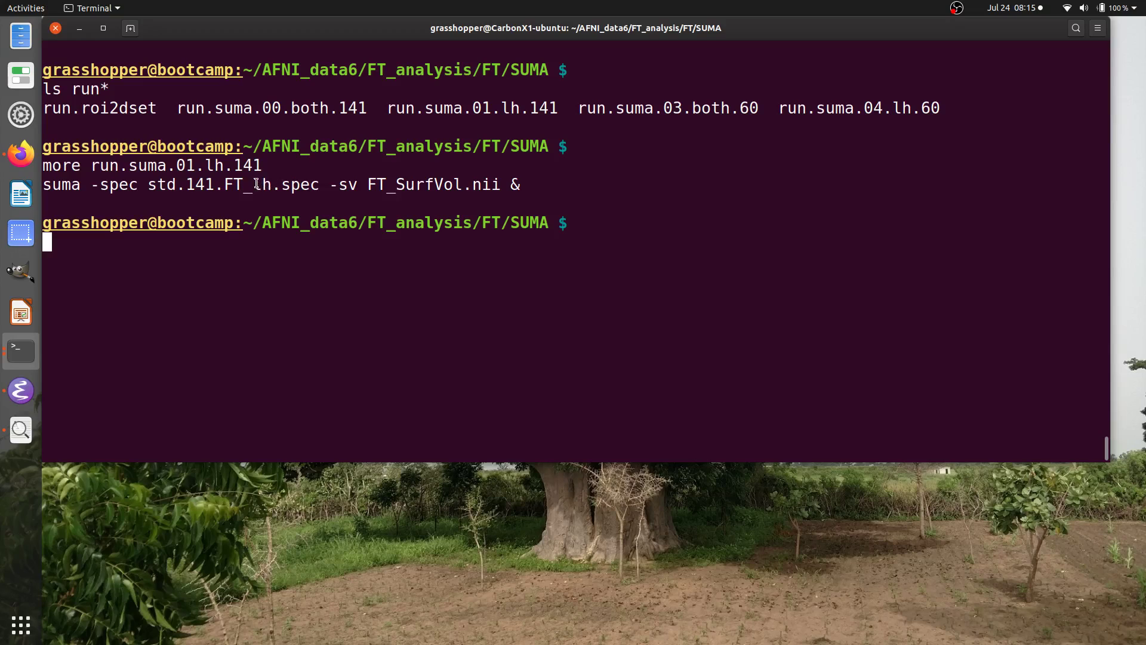
# Step: Page through std.141.FT_lh.spec, highlighting its seven StateDef lines, then quit
pyautogui.write('more')
pyautogui.doubleClick(287, 185)
pyautogui.middleClick(287, 185)
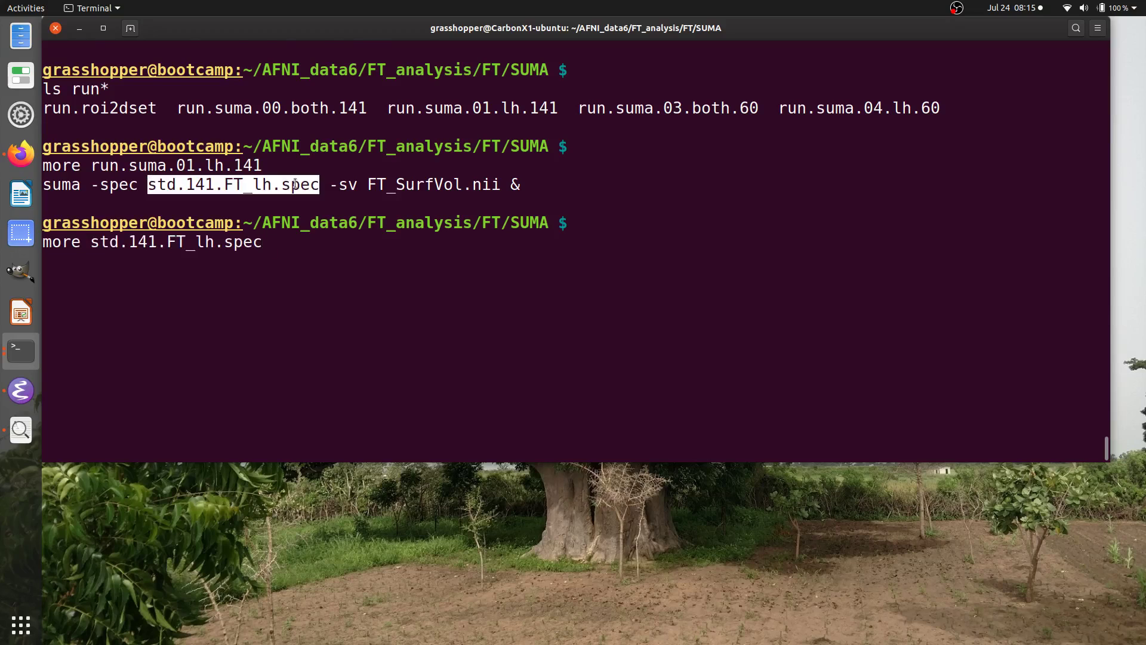
pyautogui.press('Return')
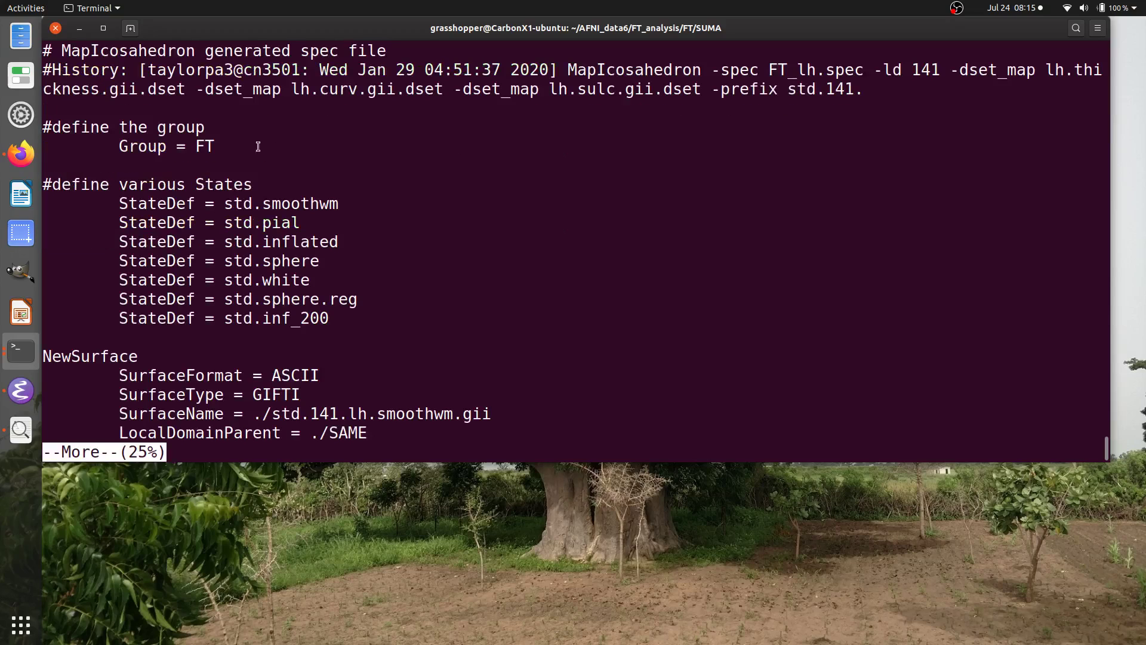
pyautogui.tripleClick(219, 202)
pyautogui.moveTo(218, 202); pyautogui.dragTo(207, 315)
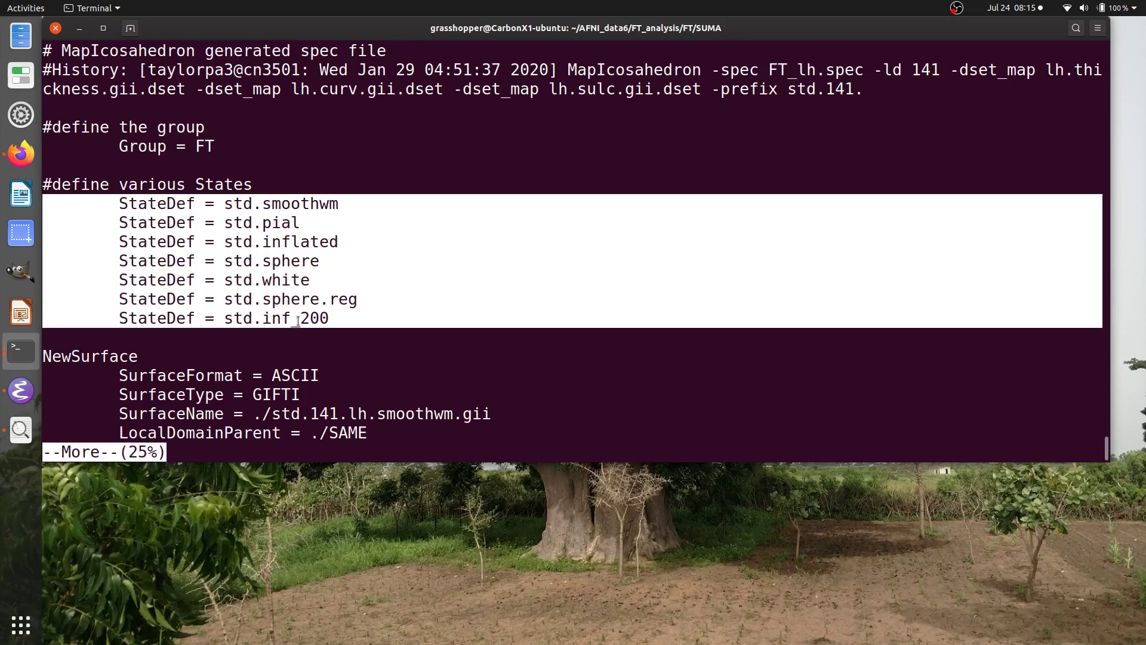
pyautogui.press('space')
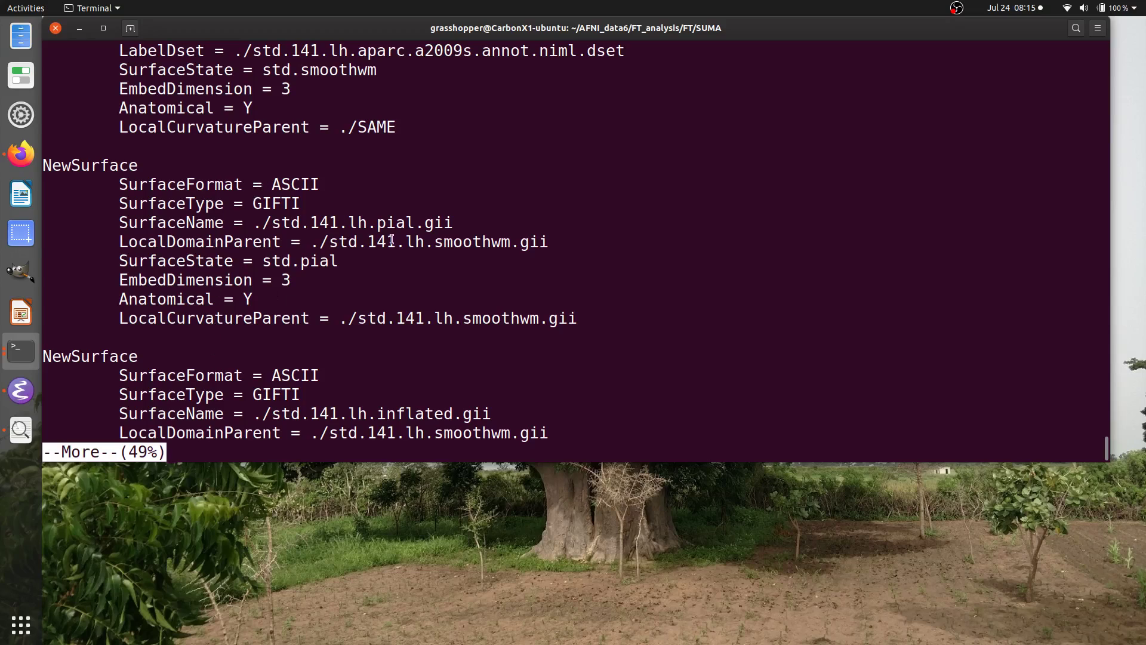
pyautogui.press('q')
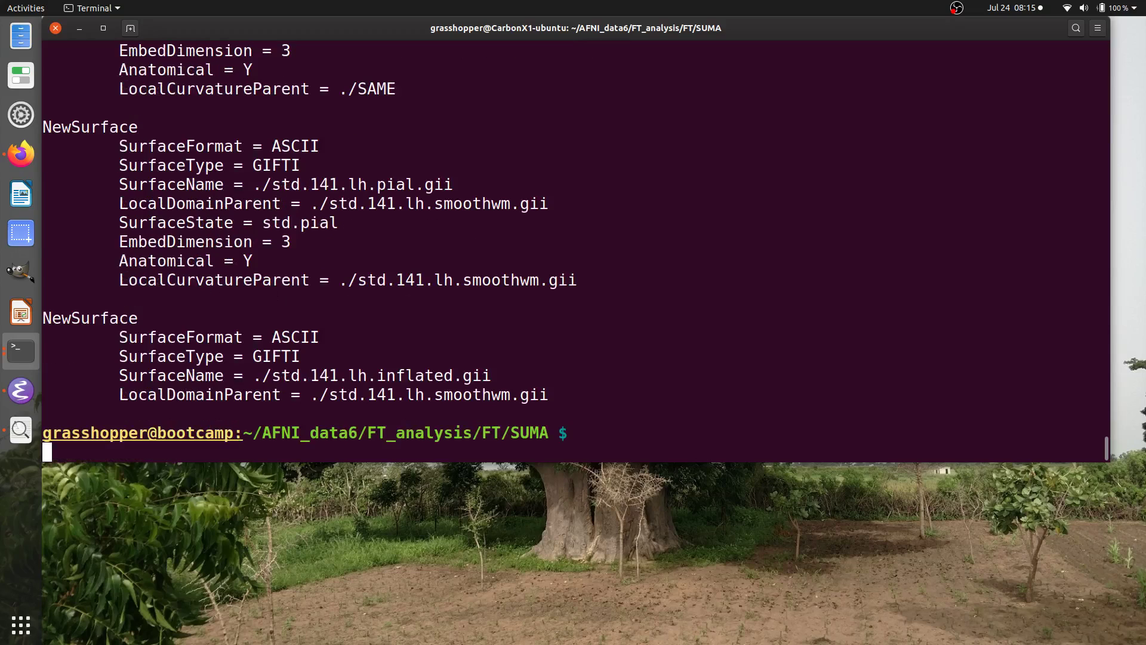
# Step: List the commands starting with qui to point out quickspec, then erase the partial command
pyautogui.scroll(6, 270, 186)
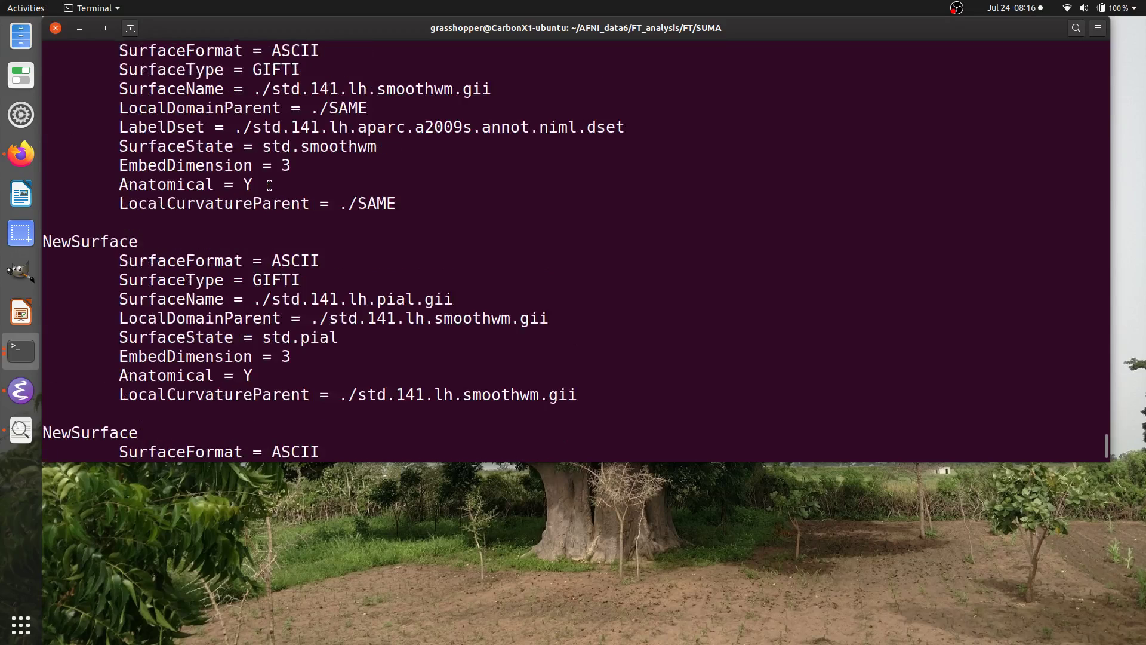
pyautogui.scroll(-6, 270, 185)
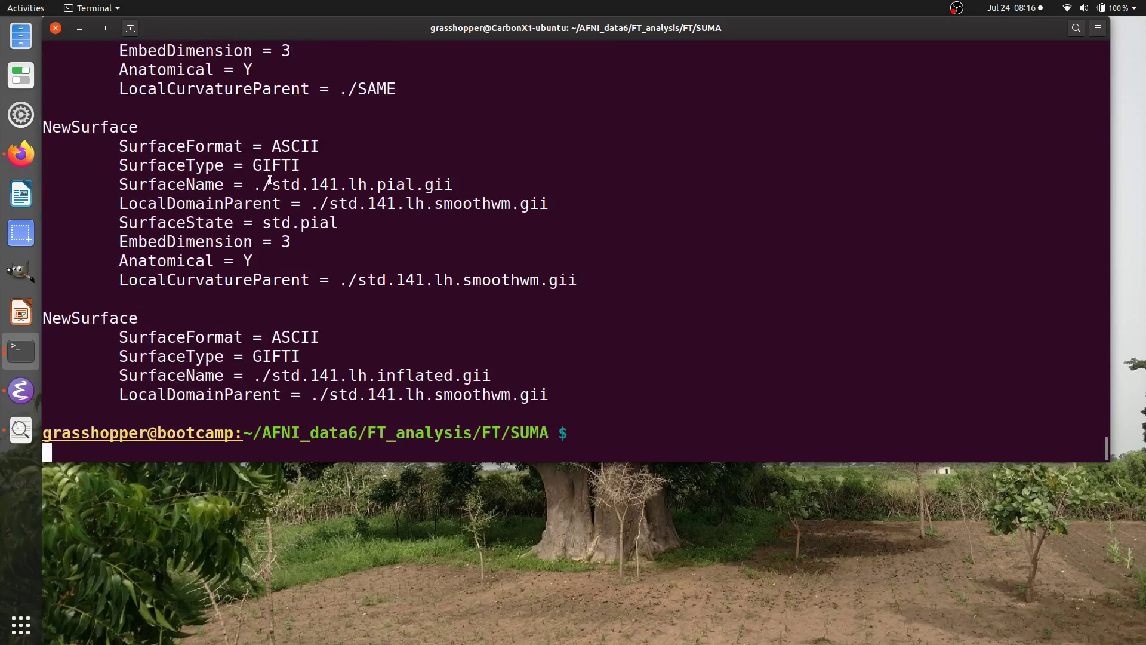
pyautogui.write('qui')
pyautogui.press('Tab')
pyautogui.press('Tab')
pyautogui.press('Tab')
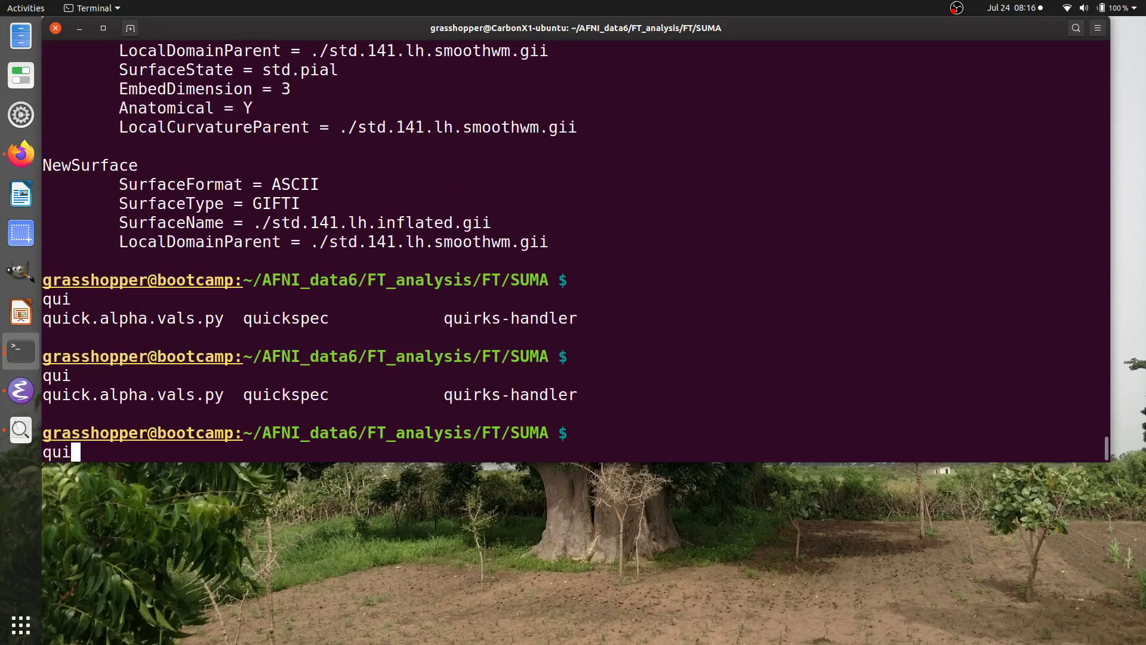
pyautogui.doubleClick(296, 394)
pyautogui.click(307, 364)
pyautogui.press('BackSpace')
pyautogui.press('BackSpace')
pyautogui.press('BackSpace')
# Step: Clear the screen, redisplay run.suma.01.lh.141, and highlight its -sv FT_SurfVol.nii option
pyautogui.hotkey('ctrl', 'l')
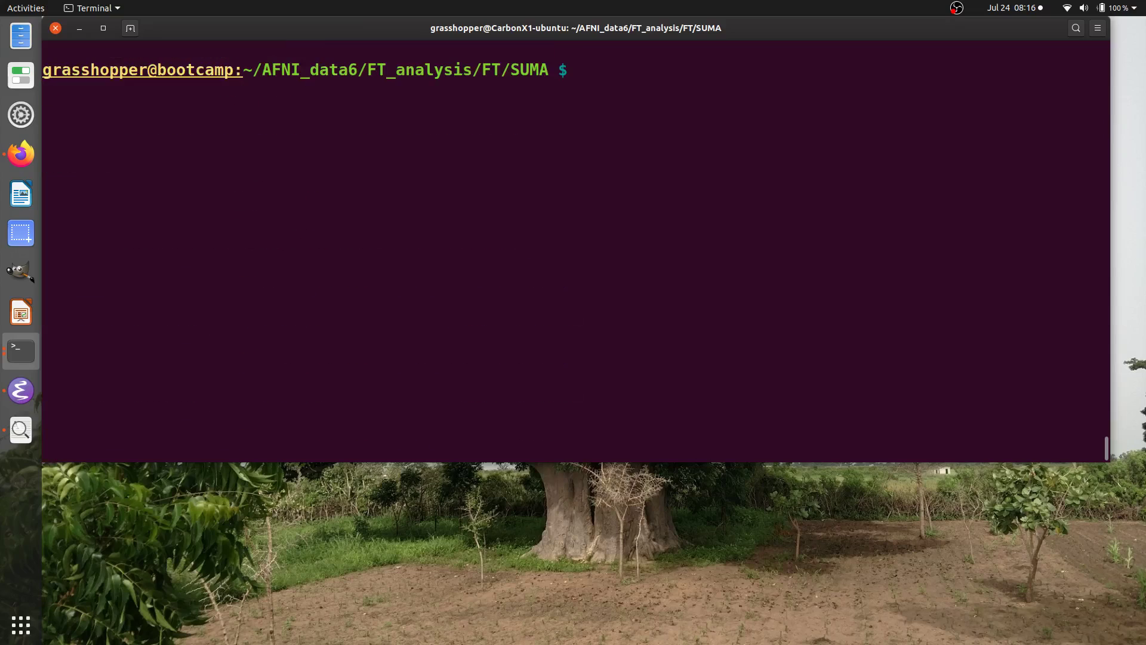
pyautogui.write('more run.suma.01.lh.141')
pyautogui.press('Return')
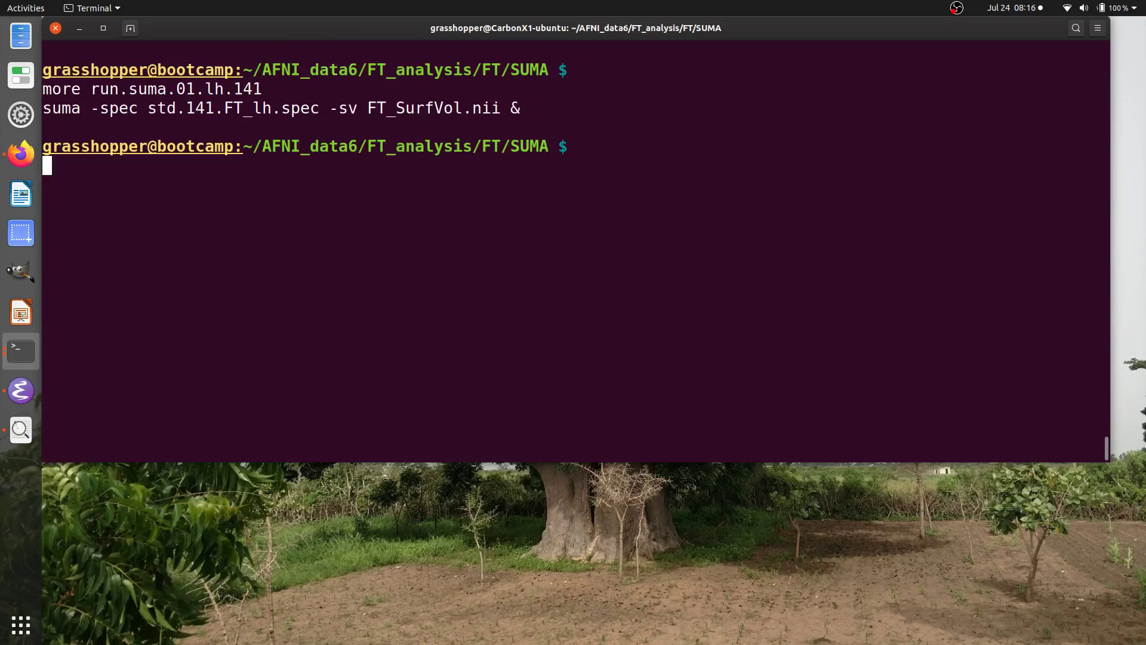
pyautogui.doubleClick(384, 108)
pyautogui.tripleClick(384, 108)
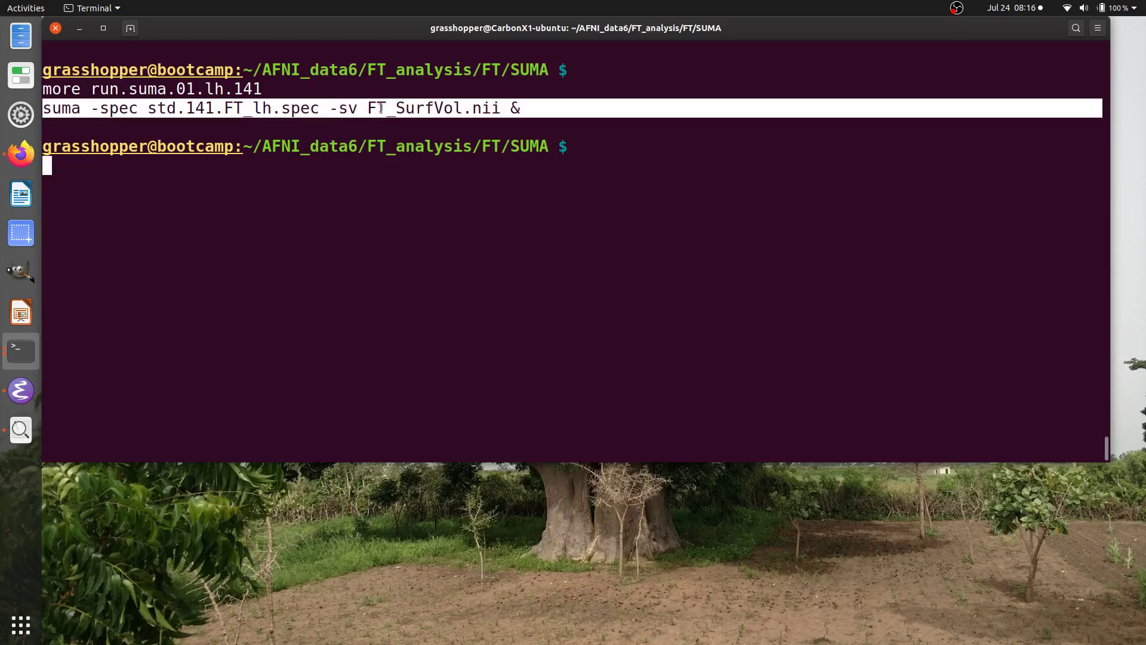
pyautogui.click(358, 108)
pyautogui.moveTo(358, 109); pyautogui.dragTo(389, 107)
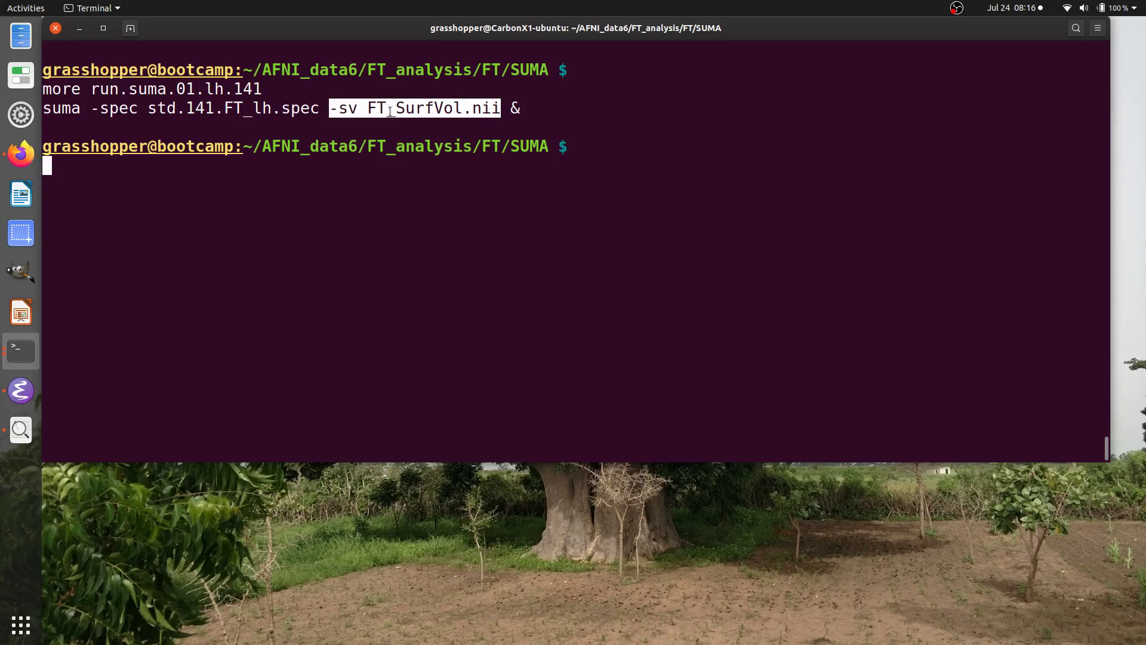
# Step: Run tcsh run.suma.01.lh.141 to launch SUMA
pyautogui.write('tcsh')
pyautogui.doubleClick(210, 89)
pyautogui.middleClick(273, 139)
pyautogui.press('Return')
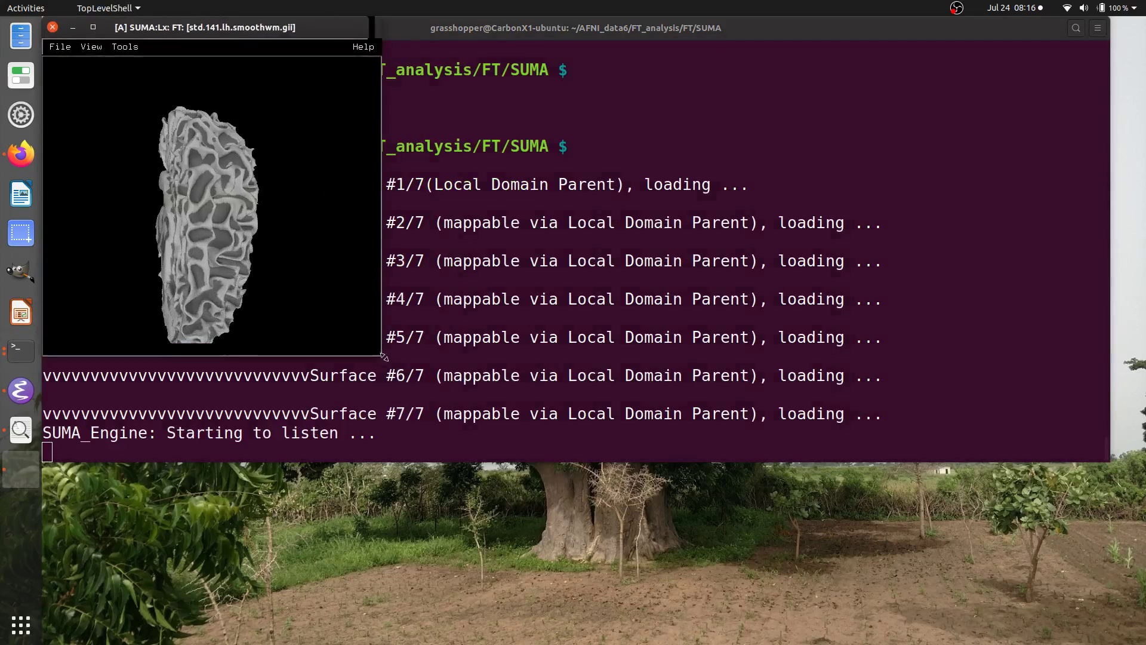
# Step: Rotate the std.141.lh.smoothwm surface to a lateral view and open the Tools menu
pyautogui.moveTo(215, 240); pyautogui.dragTo(138, 213)
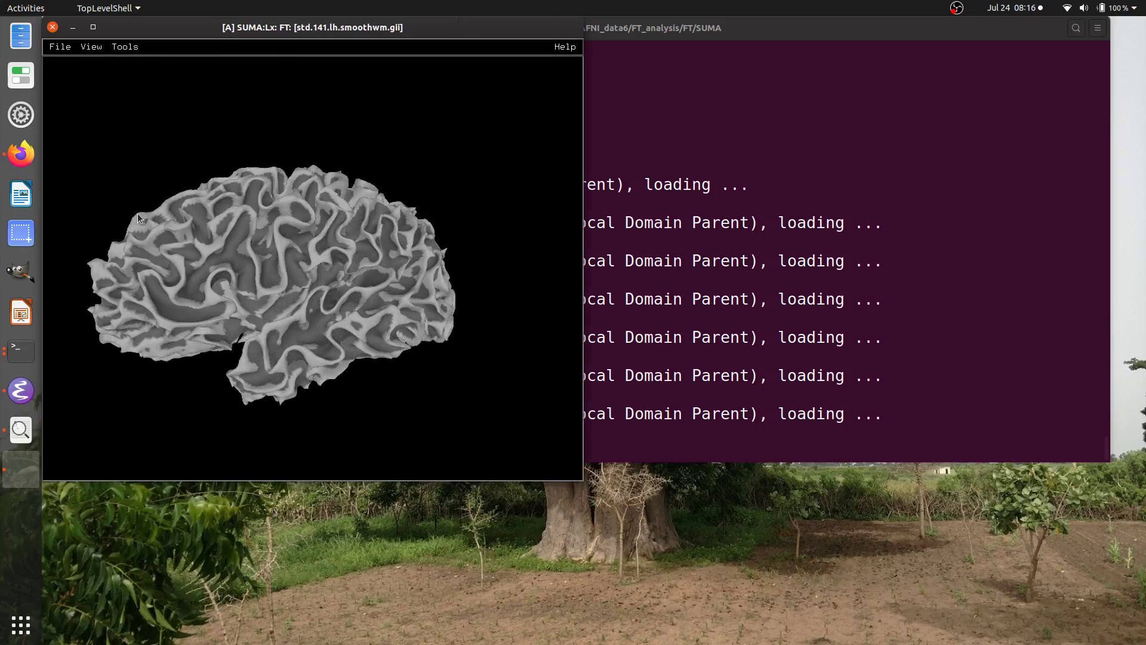
pyautogui.moveTo(476, 317); pyautogui.dragTo(392, 345)
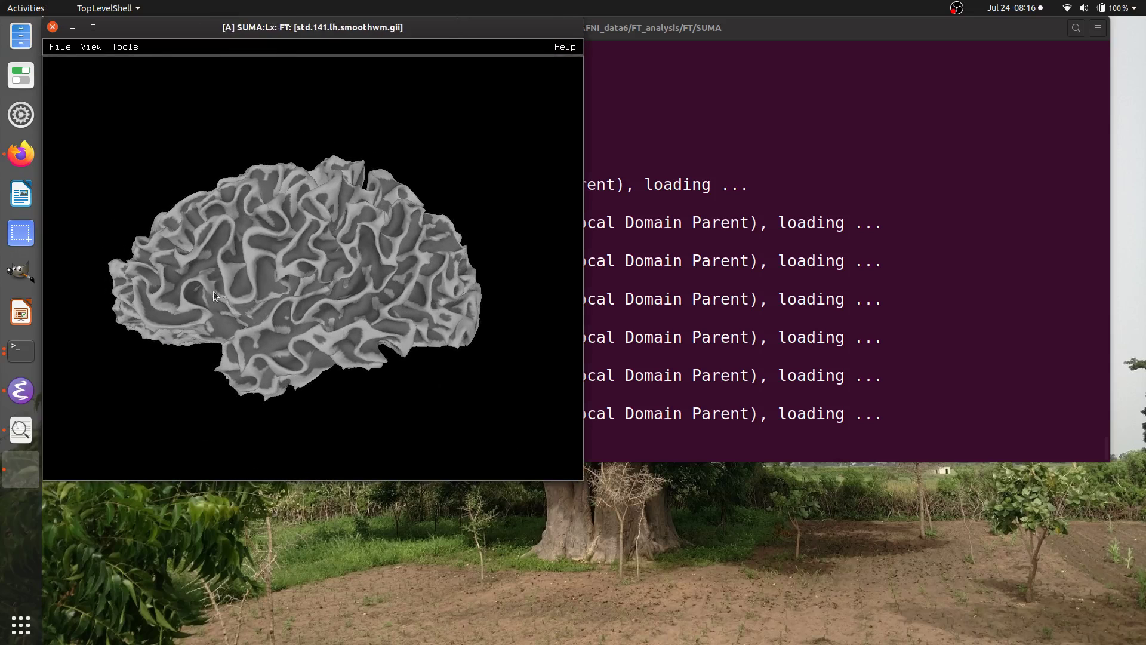
pyautogui.moveTo(213, 292); pyautogui.dragTo(410, 317)
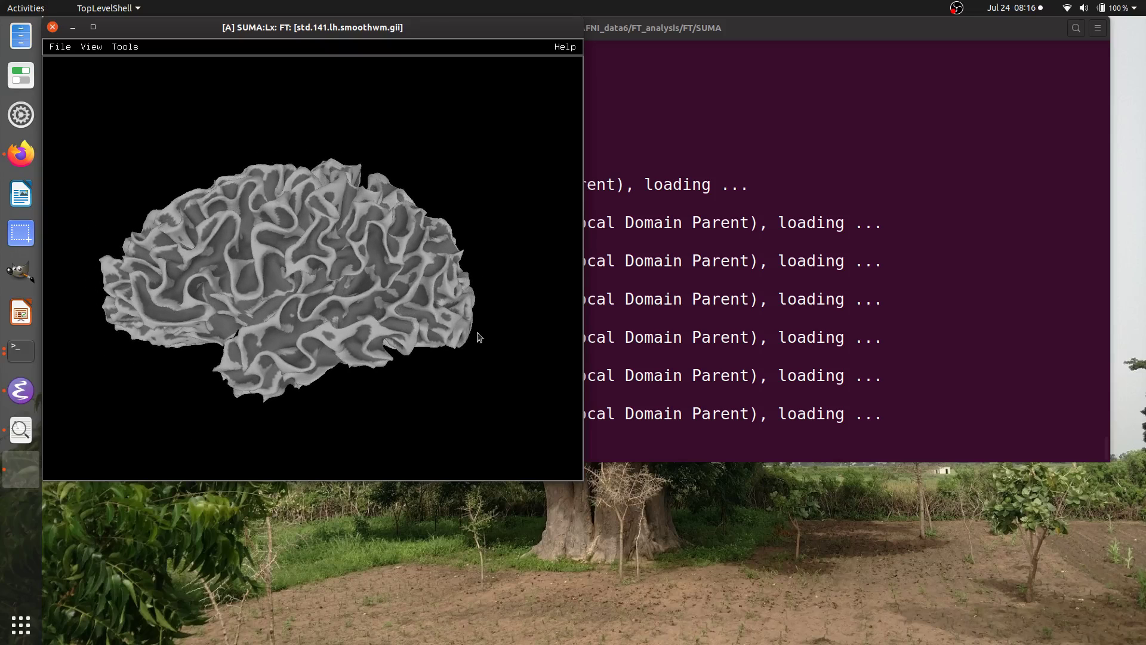
pyautogui.click(126, 48)
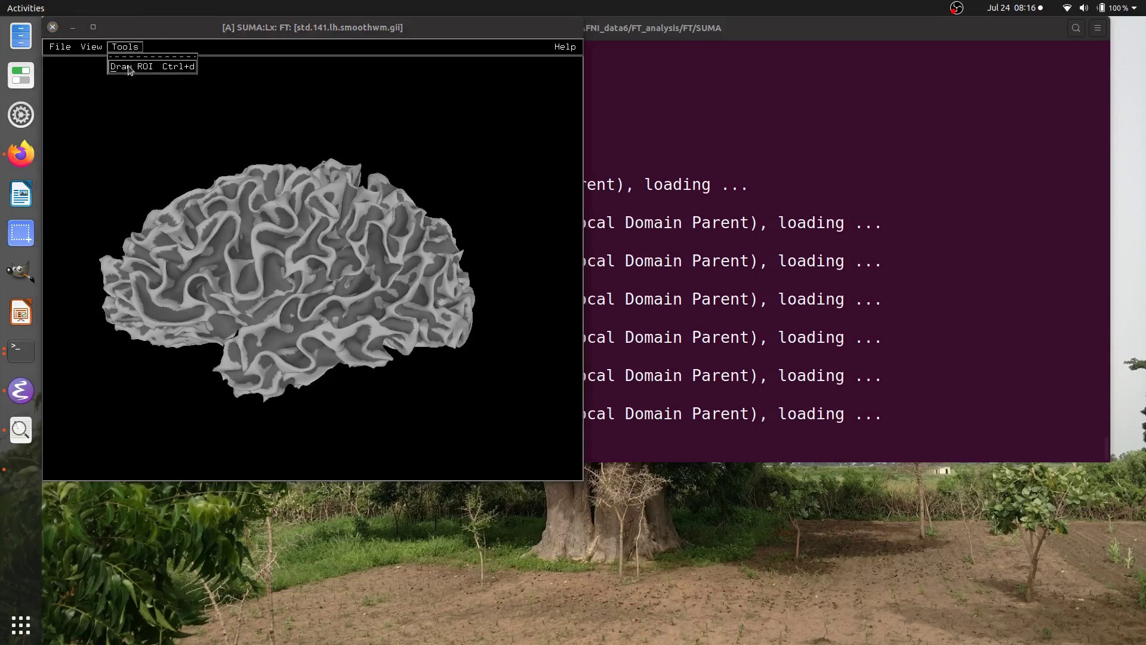
# Step: Open Draw ROI, enlarge the SUMA viewer beside it, and start editing the ROI label
pyautogui.click(181, 67)
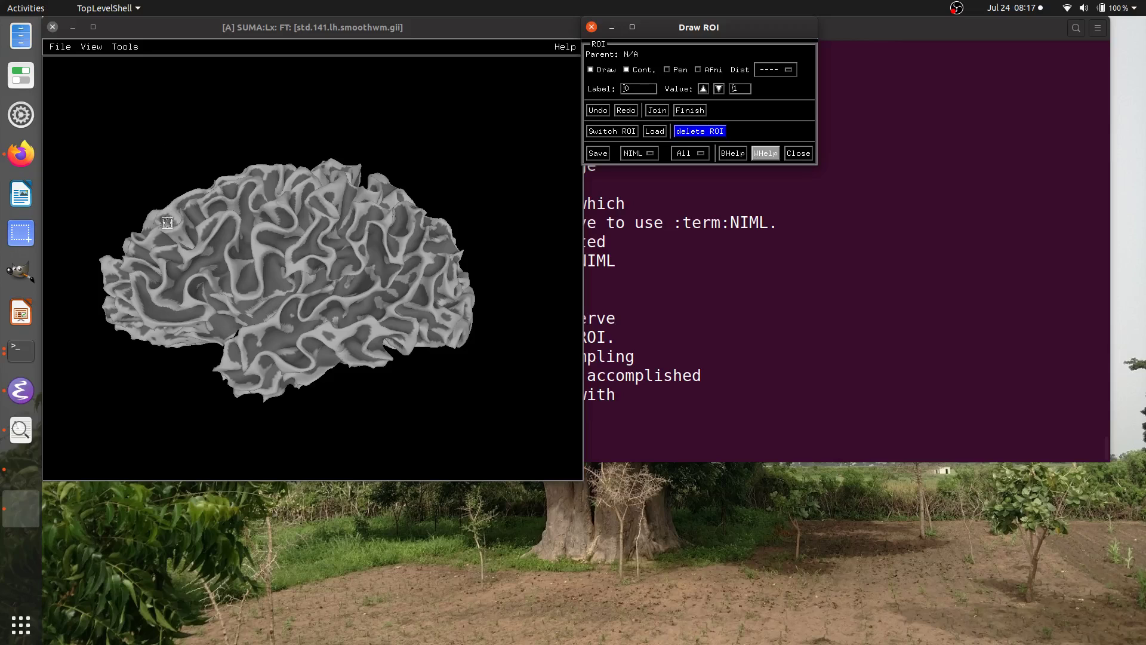
pyautogui.click(154, 254)
pyautogui.moveTo(154, 254)
pyautogui.mouseDown()
pyautogui.moveTo(507, 276)
pyautogui.moveTo(136, 248)
pyautogui.moveTo(148, 276)
pyautogui.mouseUp()
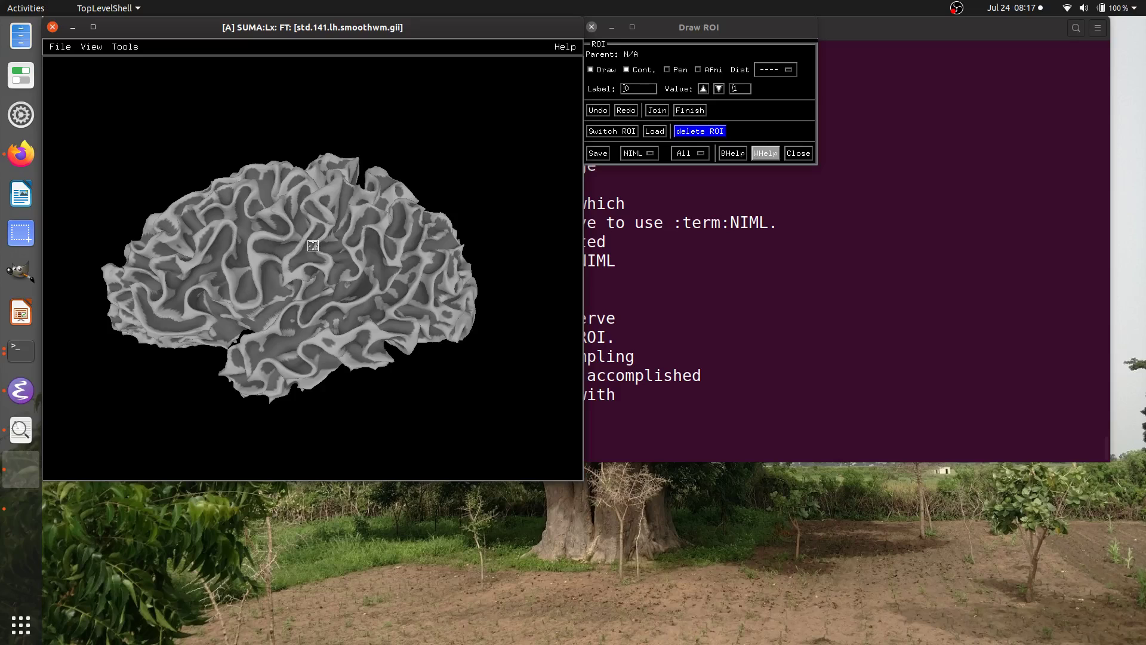
pyautogui.moveTo(310, 239); pyautogui.dragTo(311, 241)
pyautogui.scroll(6, 311, 241)
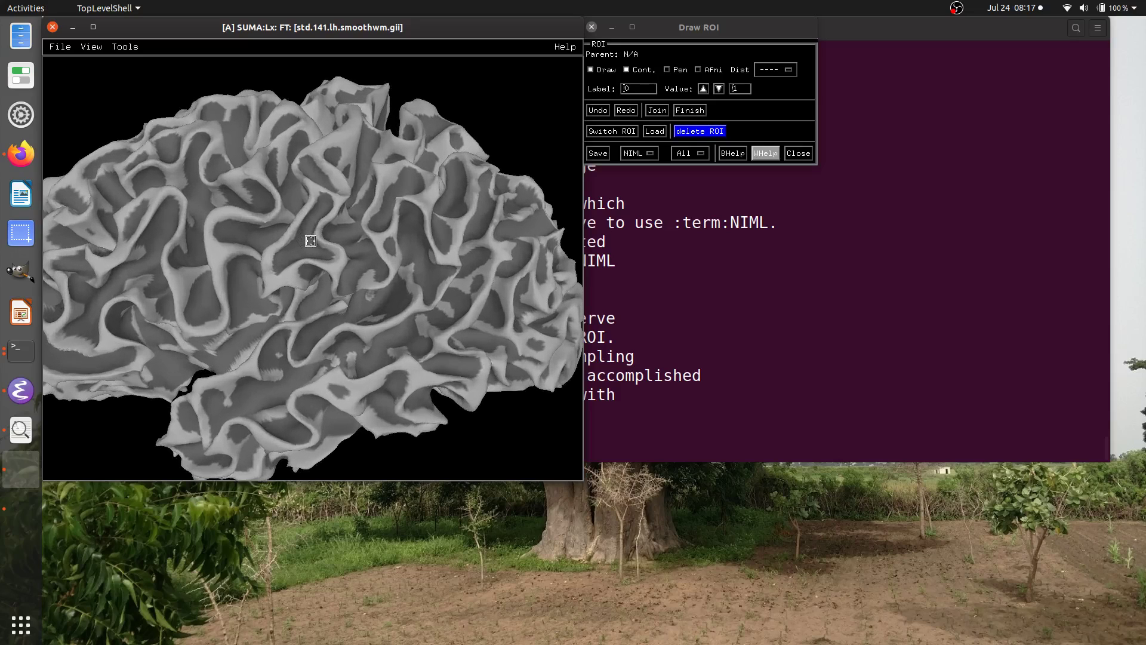
pyautogui.moveTo(581, 473); pyautogui.dragTo(762, 617)
pyautogui.moveTo(783, 31)
pyautogui.mouseDown()
pyautogui.moveTo(1003, 30)
pyautogui.moveTo(979, 31)
pyautogui.mouseUp()
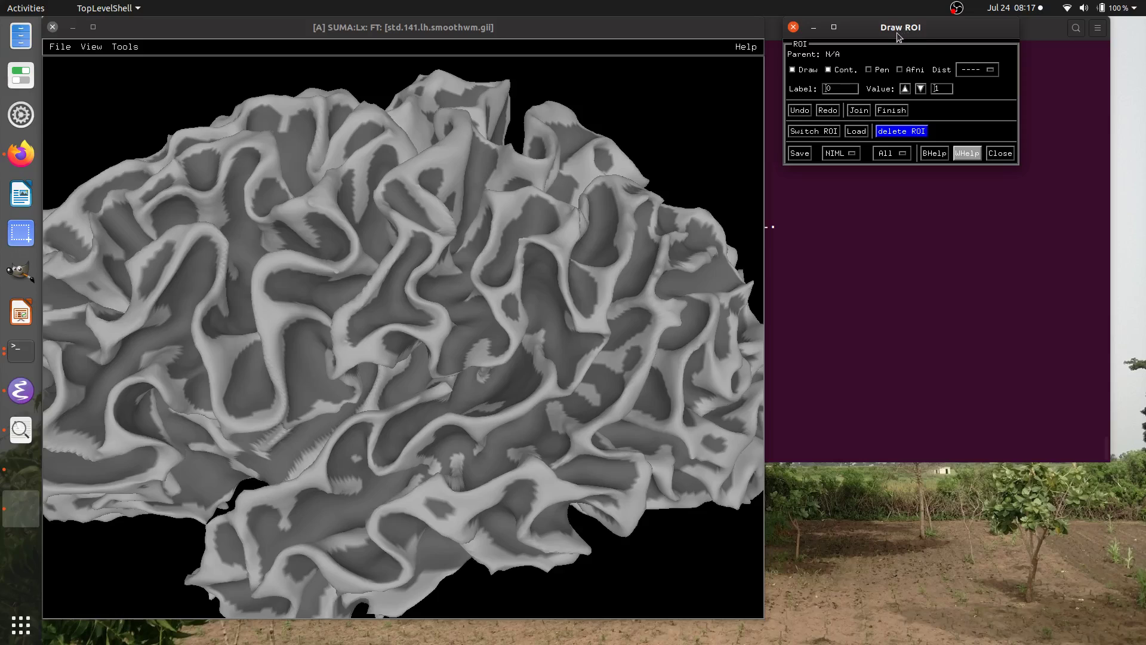
pyautogui.click(842, 89)
# Step: Rotate the surface and enable Pen mode in the Draw ROI panel
pyautogui.moveTo(463, 263); pyautogui.dragTo(413, 233)
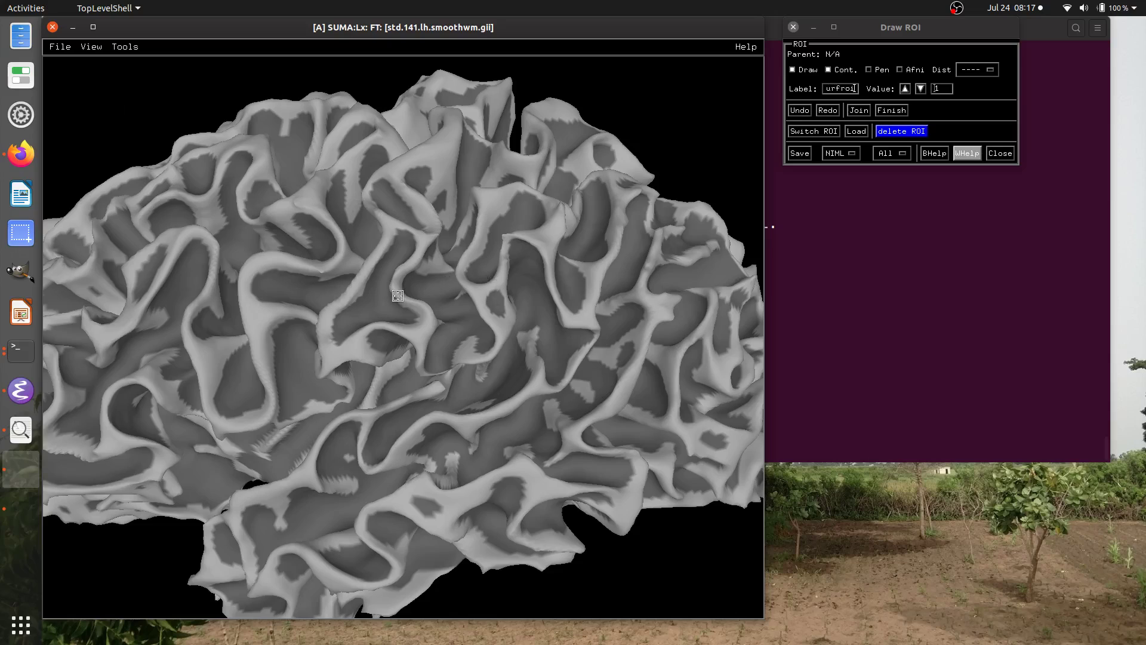
pyautogui.click(870, 70)
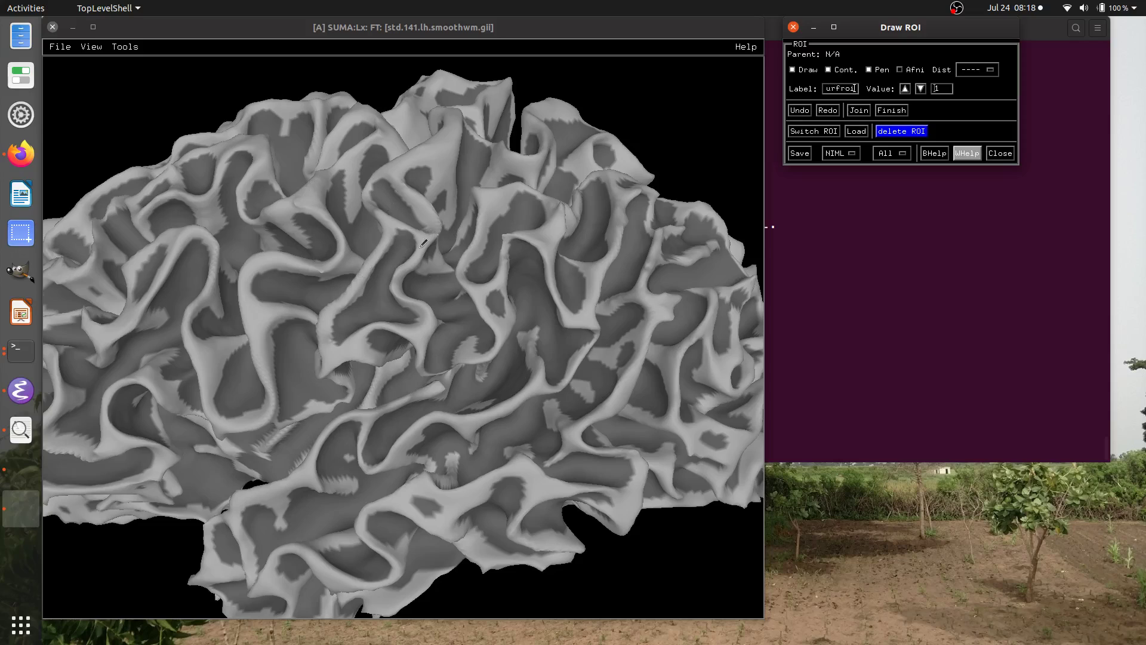
# Step: Trace a green ROI stroke near the postcentral gyrus, then turn Pen mode off
pyautogui.moveTo(424, 243)
pyautogui.mouseDown()
pyautogui.moveTo(321, 202)
pyautogui.moveTo(266, 207)
pyautogui.moveTo(237, 304)
pyautogui.moveTo(242, 351)
pyautogui.moveTo(296, 389)
pyautogui.moveTo(329, 370)
pyautogui.moveTo(338, 343)
pyautogui.moveTo(393, 336)
pyautogui.moveTo(431, 260)
pyautogui.mouseUp()
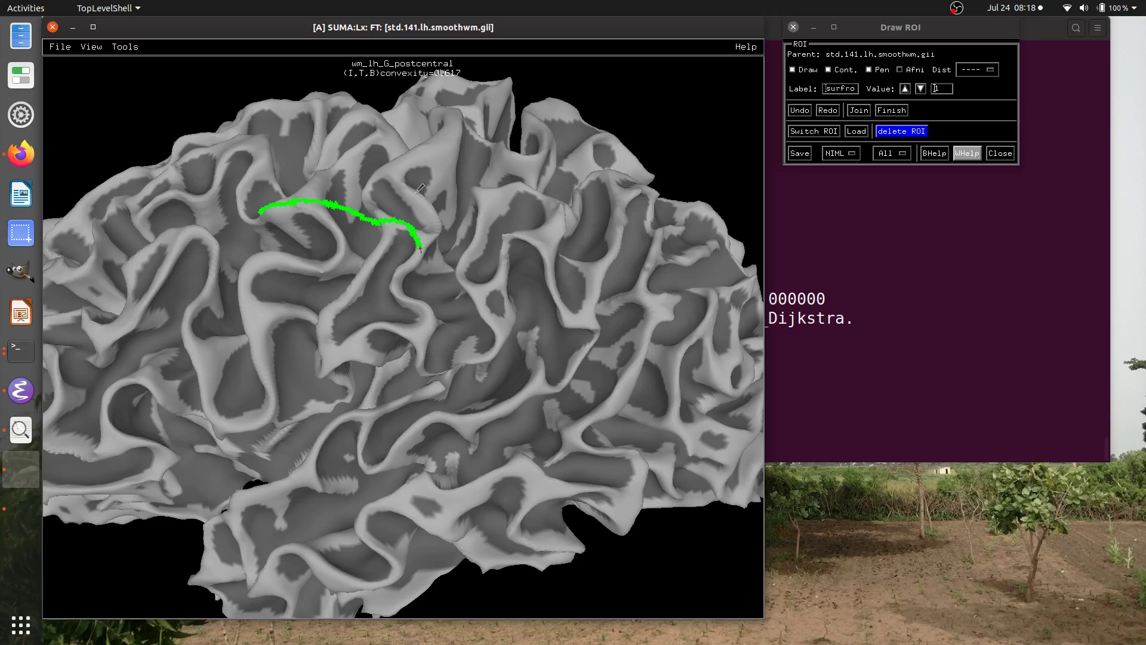
pyautogui.click(869, 69)
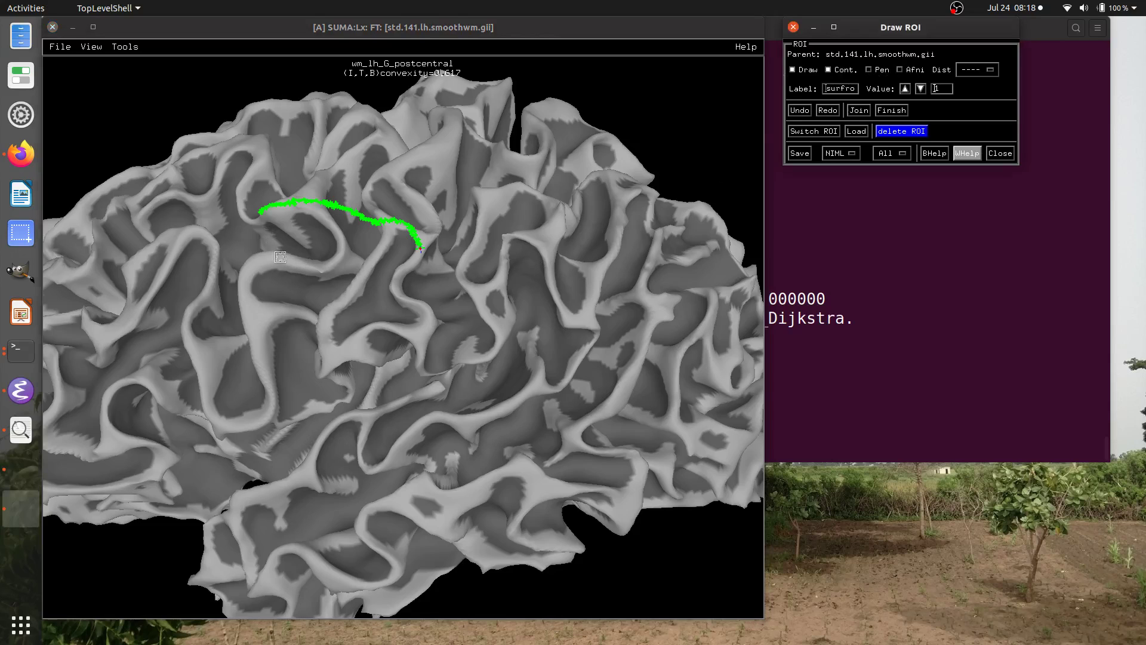
pyautogui.moveTo(265, 251)
pyautogui.mouseDown()
pyautogui.moveTo(312, 246)
pyautogui.moveTo(619, 304)
pyautogui.moveTo(622, 381)
pyautogui.moveTo(581, 540)
pyautogui.moveTo(386, 327)
pyautogui.moveTo(328, 333)
pyautogui.moveTo(256, 227)
pyautogui.moveTo(223, 71)
pyautogui.mouseUp()
pyautogui.moveTo(407, 333)
pyautogui.mouseDown()
pyautogui.moveTo(453, 325)
pyautogui.moveTo(317, 204)
pyautogui.mouseUp()
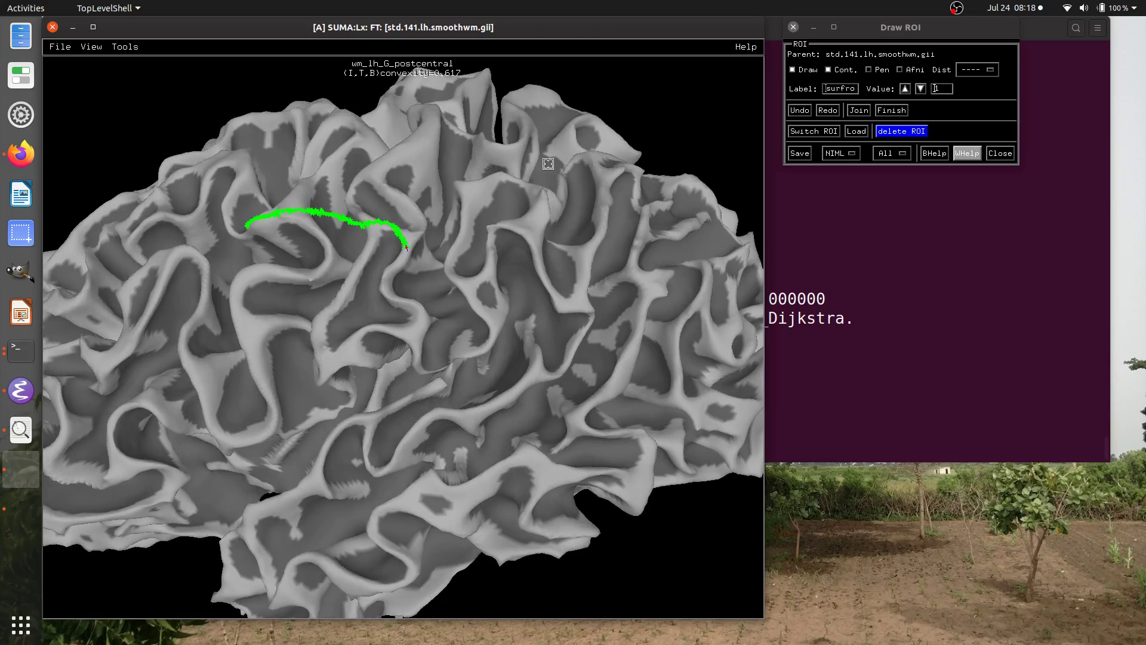
pyautogui.moveTo(543, 171); pyautogui.dragTo(442, 285)
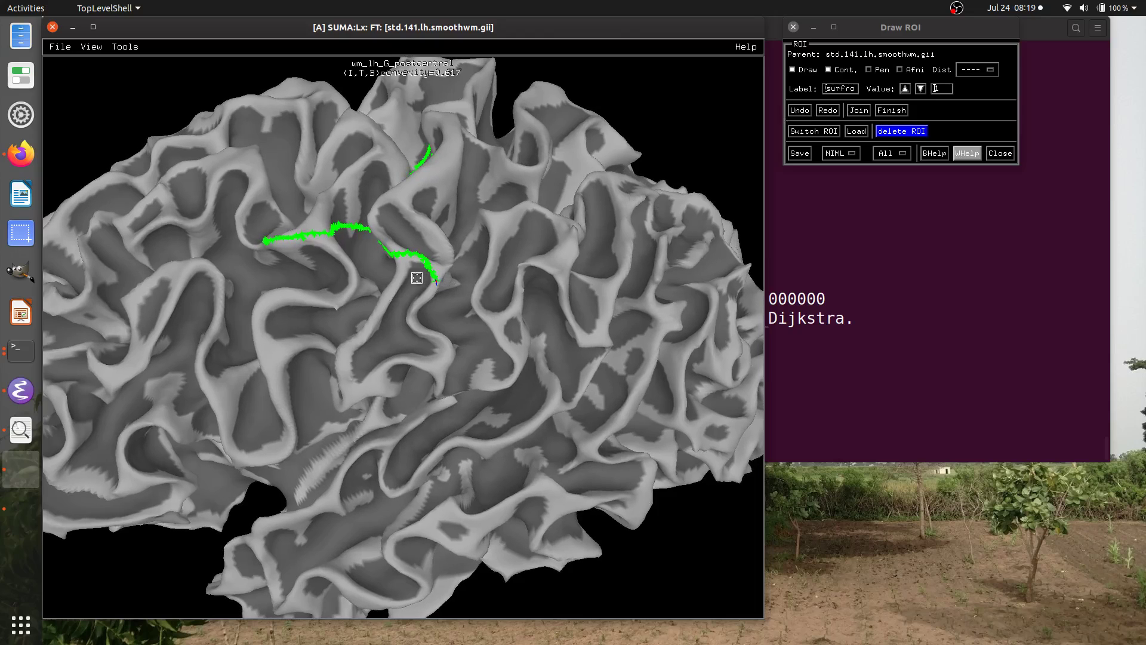
# Step: Rotate and zoom the surface to inspect the green traces from several angles
pyautogui.moveTo(366, 236)
pyautogui.mouseDown()
pyautogui.moveTo(506, 295)
pyautogui.moveTo(483, 281)
pyautogui.moveTo(514, 334)
pyautogui.mouseUp()
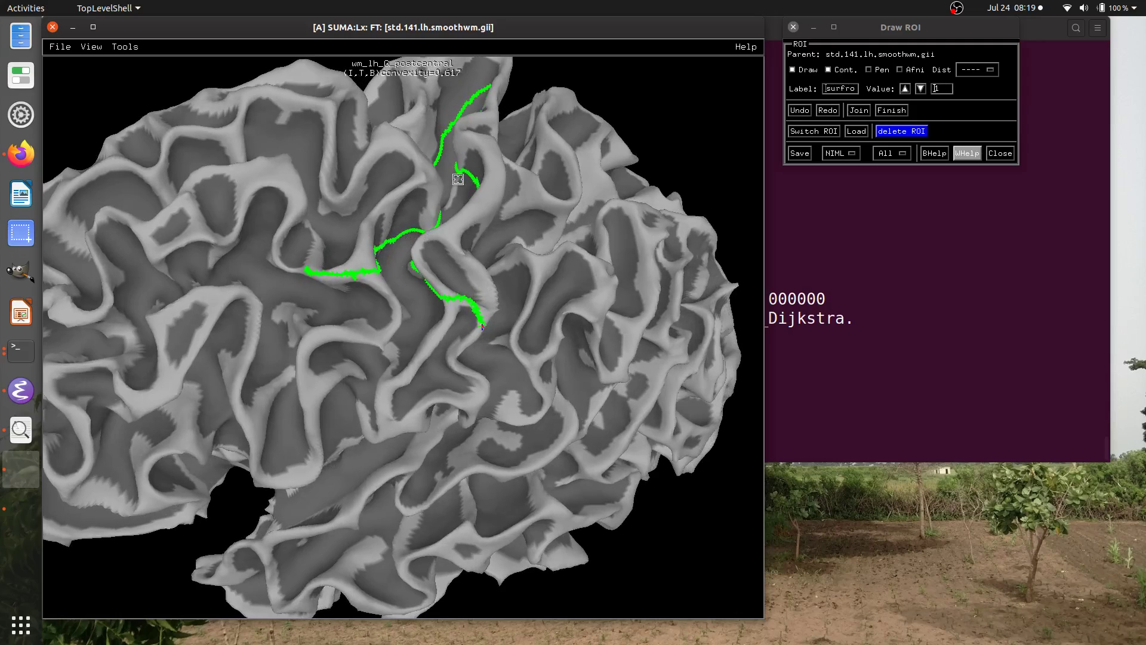
pyautogui.moveTo(449, 240); pyautogui.dragTo(478, 258)
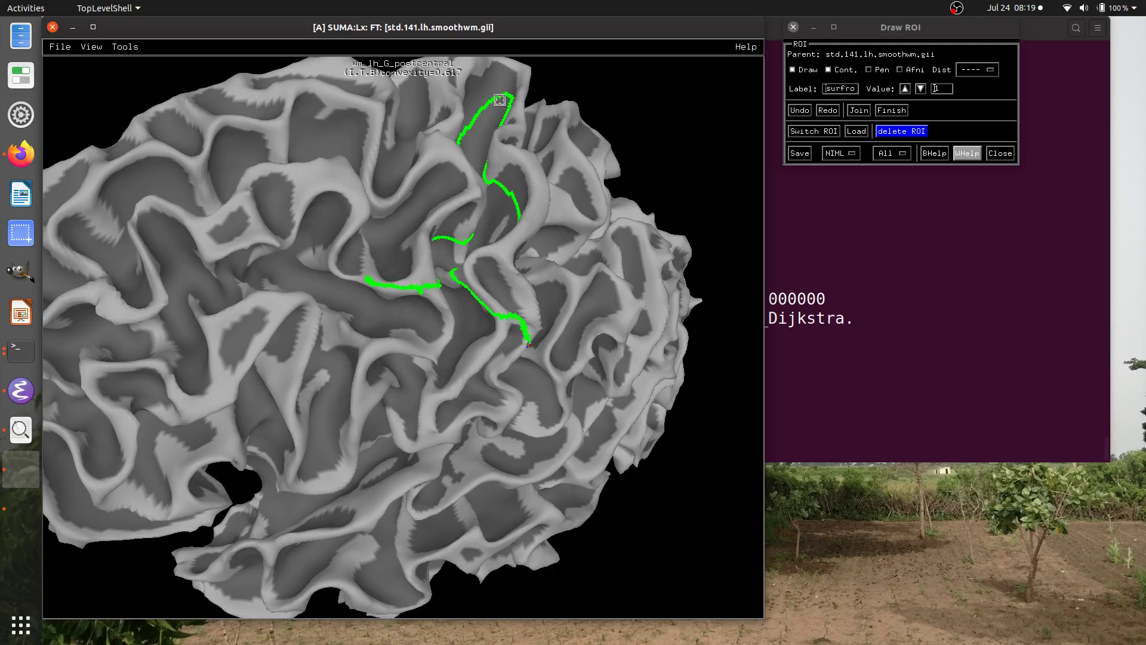
pyautogui.moveTo(528, 322); pyautogui.dragTo(491, 321)
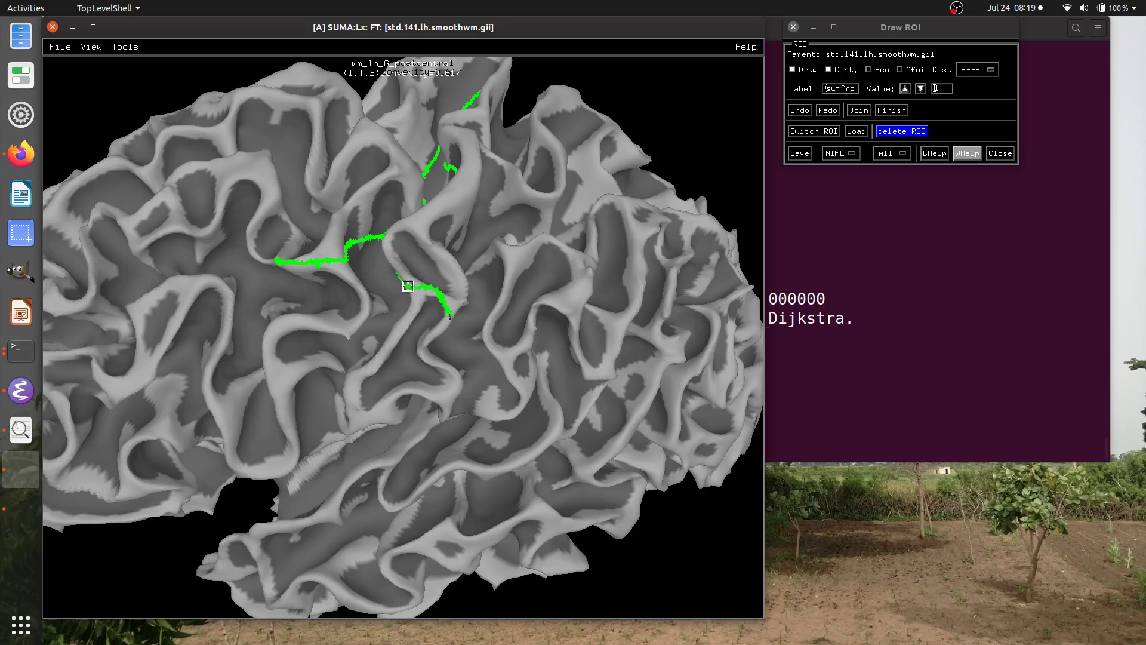
pyautogui.moveTo(415, 267)
pyautogui.mouseDown()
pyautogui.moveTo(453, 239)
pyautogui.moveTo(477, 251)
pyautogui.mouseUp()
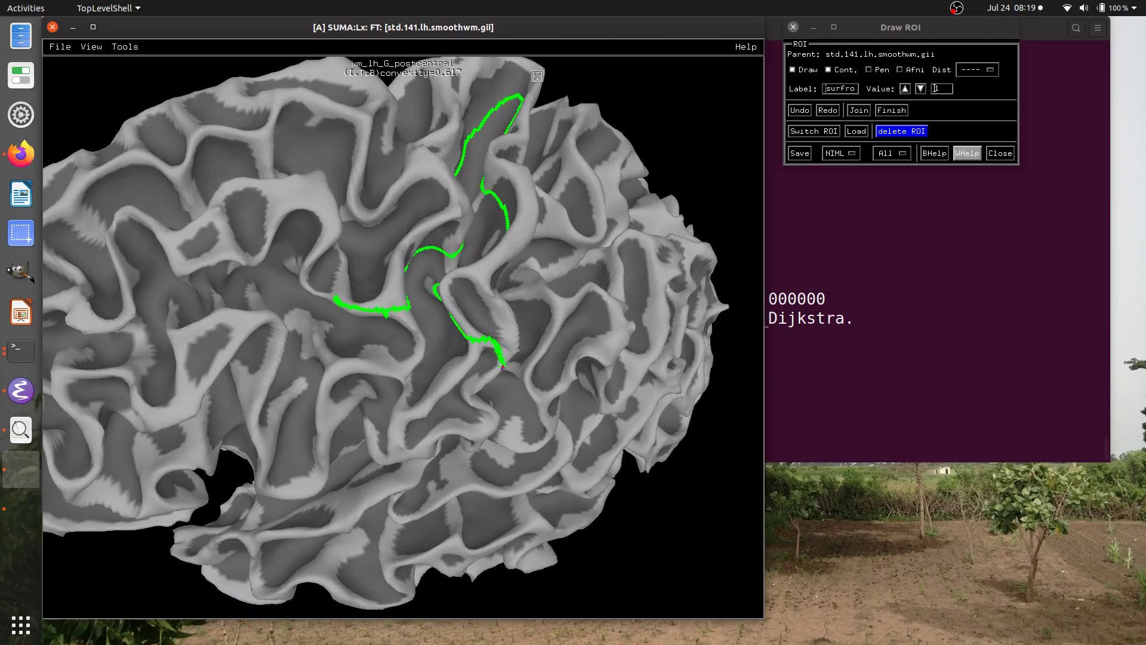
pyautogui.moveTo(302, 301); pyautogui.dragTo(415, 247)
pyautogui.scroll(-4, 414, 248)
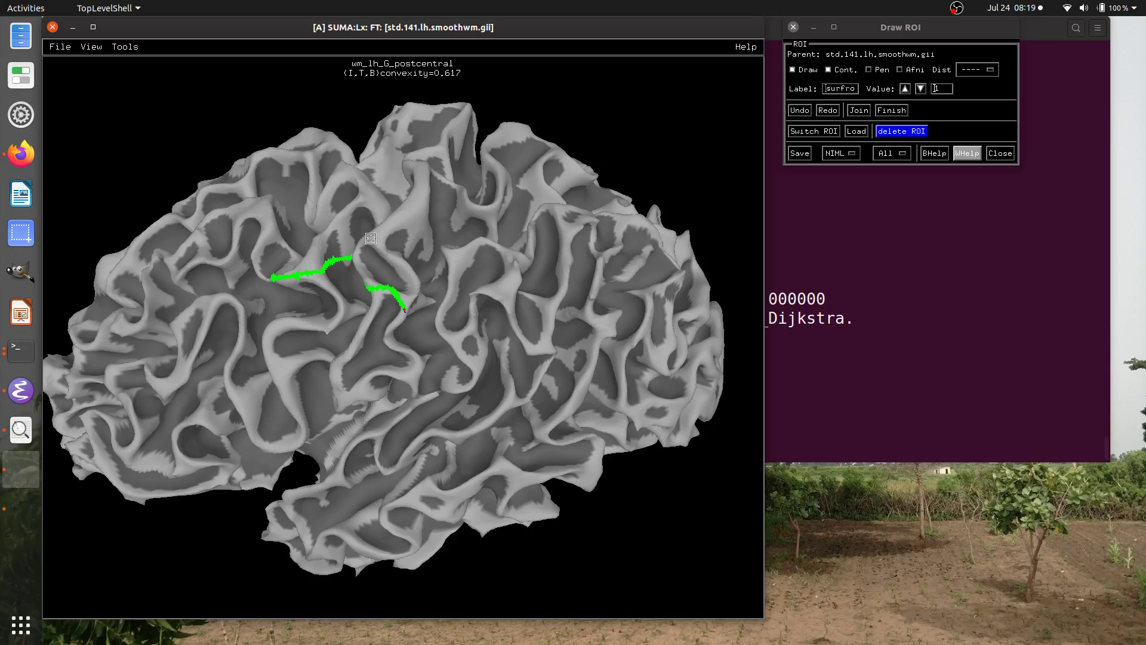
pyautogui.moveTo(366, 251)
pyautogui.mouseDown()
pyautogui.moveTo(529, 302)
pyautogui.moveTo(323, 227)
pyautogui.moveTo(344, 222)
pyautogui.mouseUp()
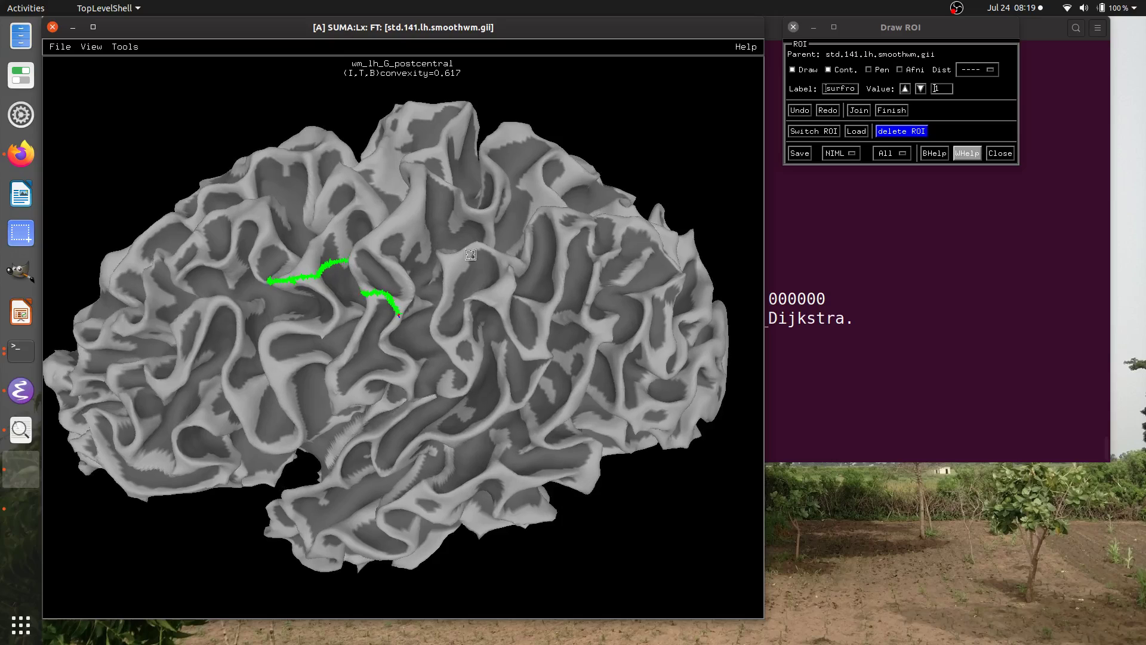
# Step: Undo the green ROI traces and cycle past the pial surface to std.141.lh.inflated
pyautogui.click(800, 110)
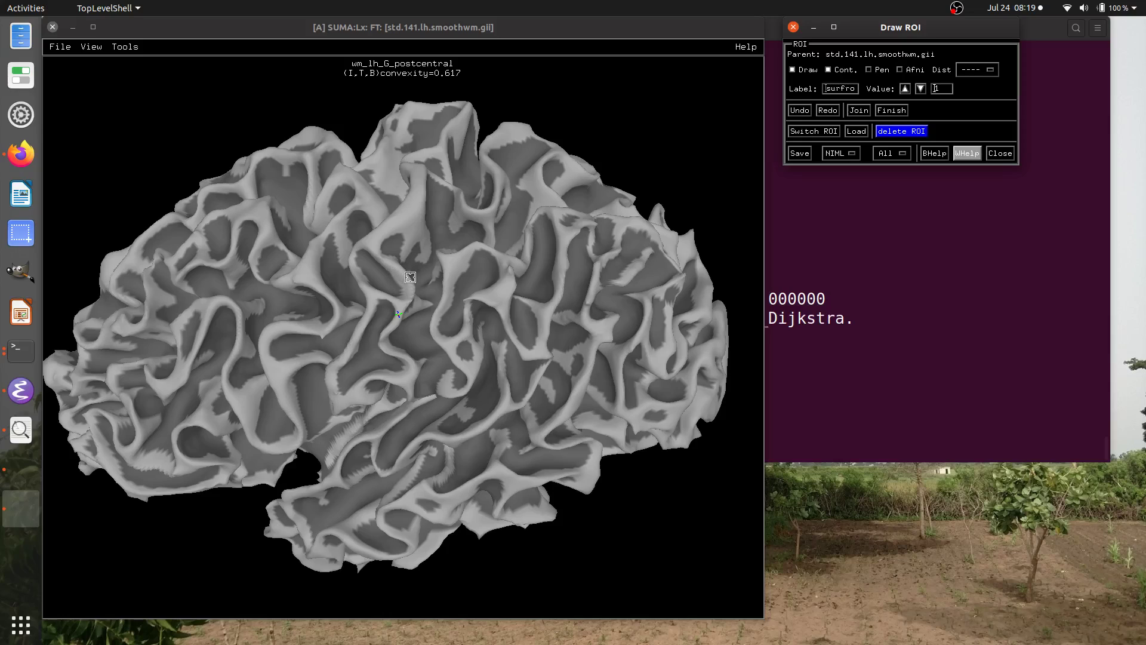
pyautogui.click(447, 28)
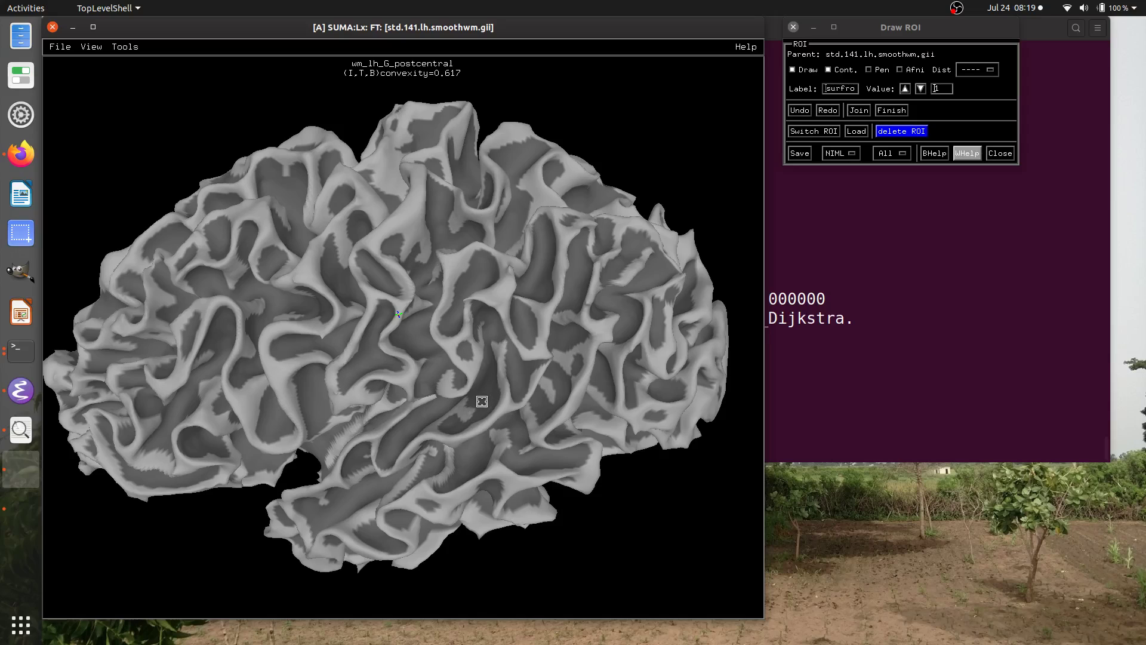
pyautogui.press('.')
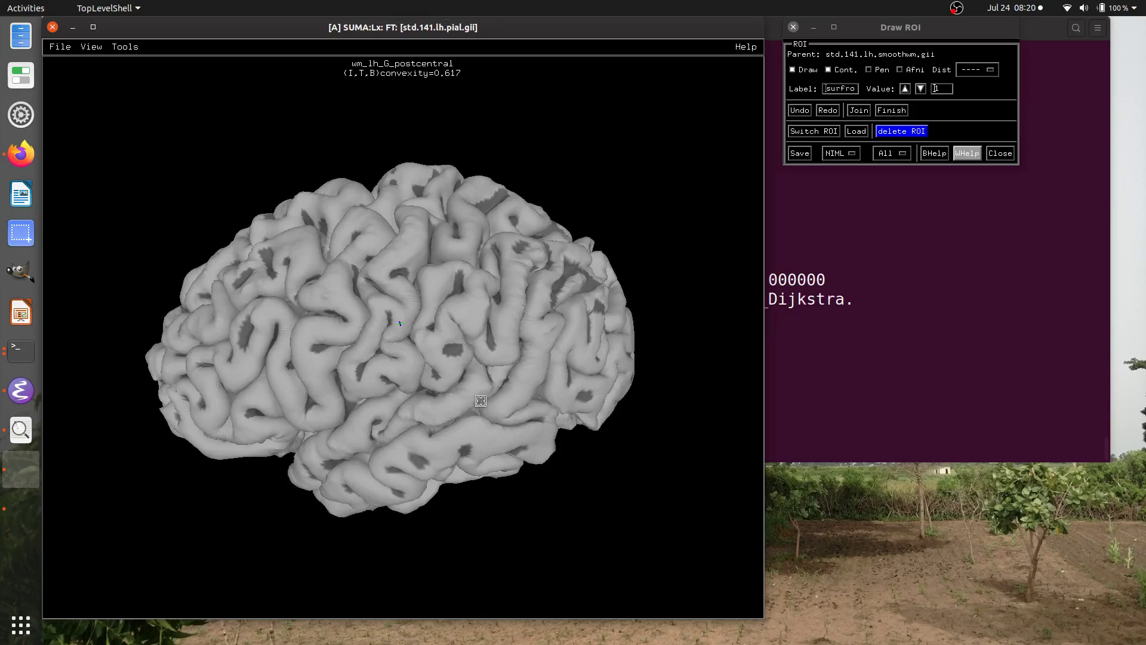
pyautogui.press('.')
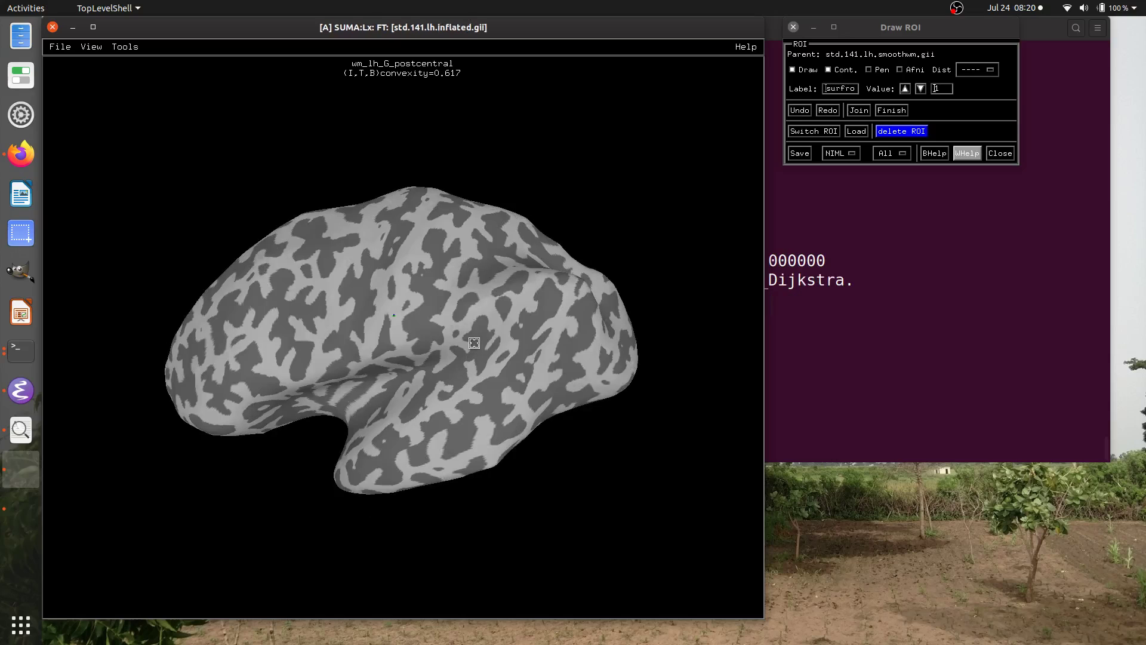
# Step: Tilt the inflated surface and trace a closed ROI outline around the inferior precentral sulcus
pyautogui.scroll(5, 450, 332)
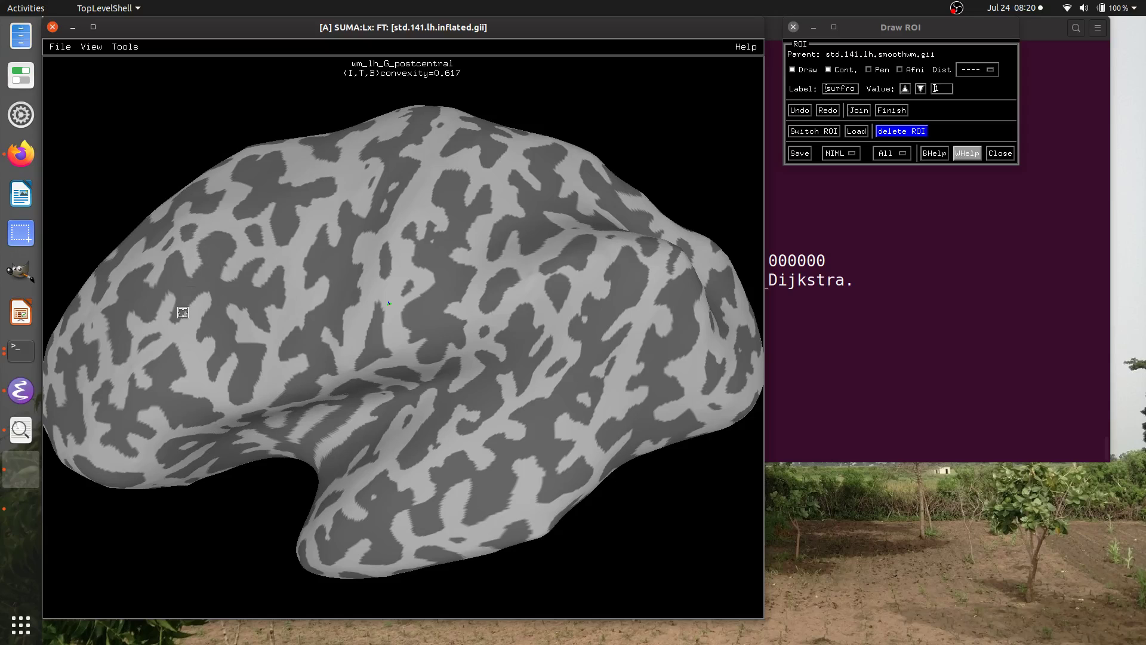
pyautogui.moveTo(184, 313); pyautogui.dragTo(267, 256)
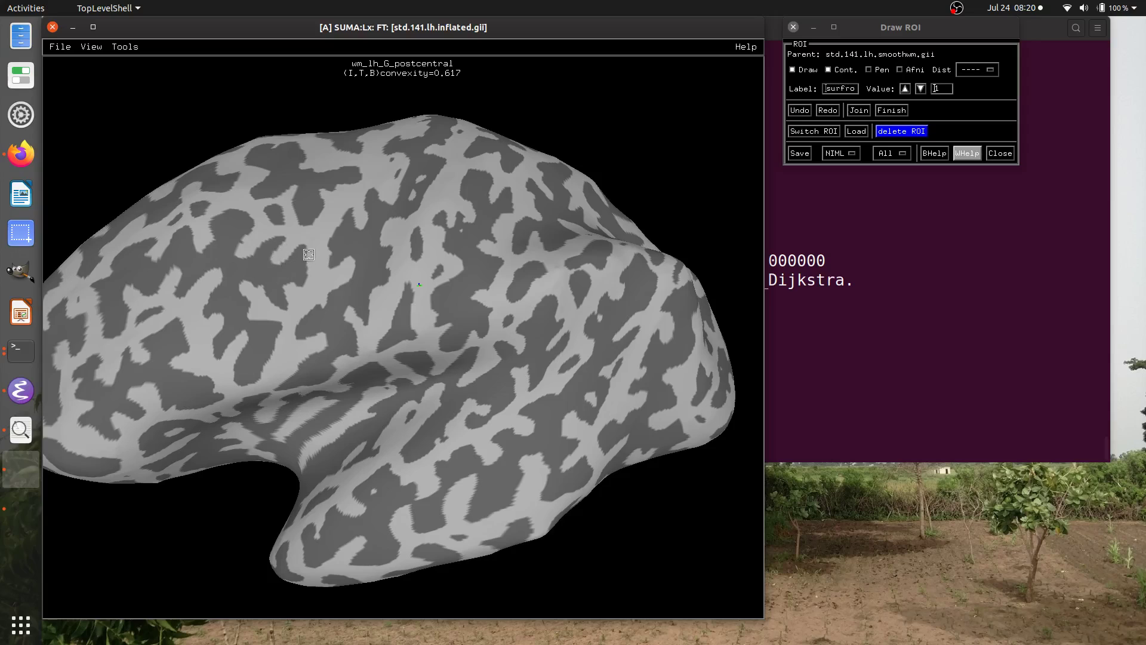
pyautogui.moveTo(225, 277)
pyautogui.mouseDown()
pyautogui.moveTo(226, 259)
pyautogui.moveTo(167, 264)
pyautogui.moveTo(133, 283)
pyautogui.moveTo(116, 306)
pyautogui.moveTo(120, 350)
pyautogui.moveTo(166, 333)
pyautogui.moveTo(186, 347)
pyautogui.moveTo(173, 365)
pyautogui.moveTo(203, 386)
pyautogui.moveTo(242, 377)
pyautogui.moveTo(248, 333)
pyautogui.moveTo(230, 348)
pyautogui.moveTo(217, 286)
pyautogui.mouseUp()
pyautogui.doubleClick(221, 291)
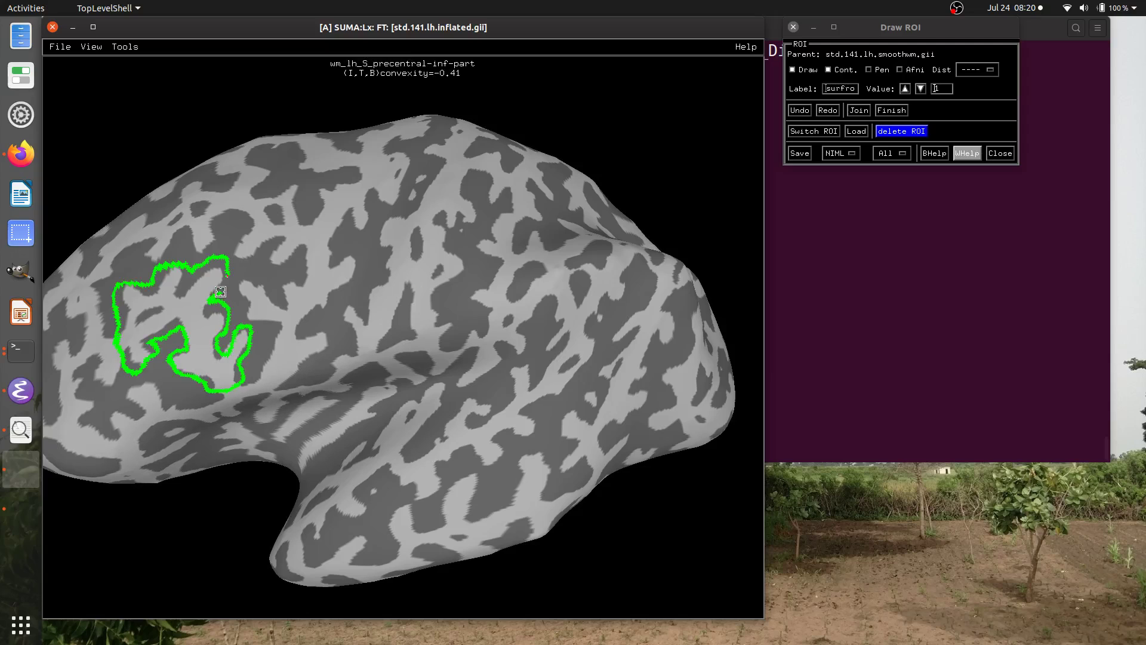
# Step: Close the traced outline, fill the enclosed patch on the inflated left hemisphere, and finish the ROI
pyautogui.click(858, 110)
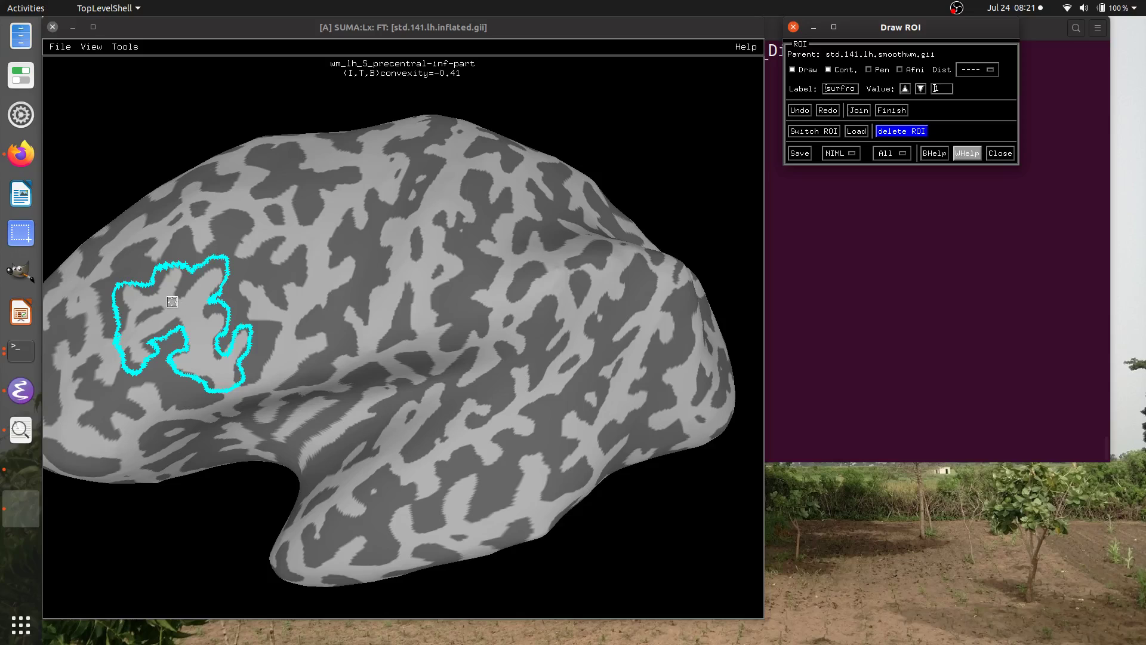
pyautogui.click(177, 300)
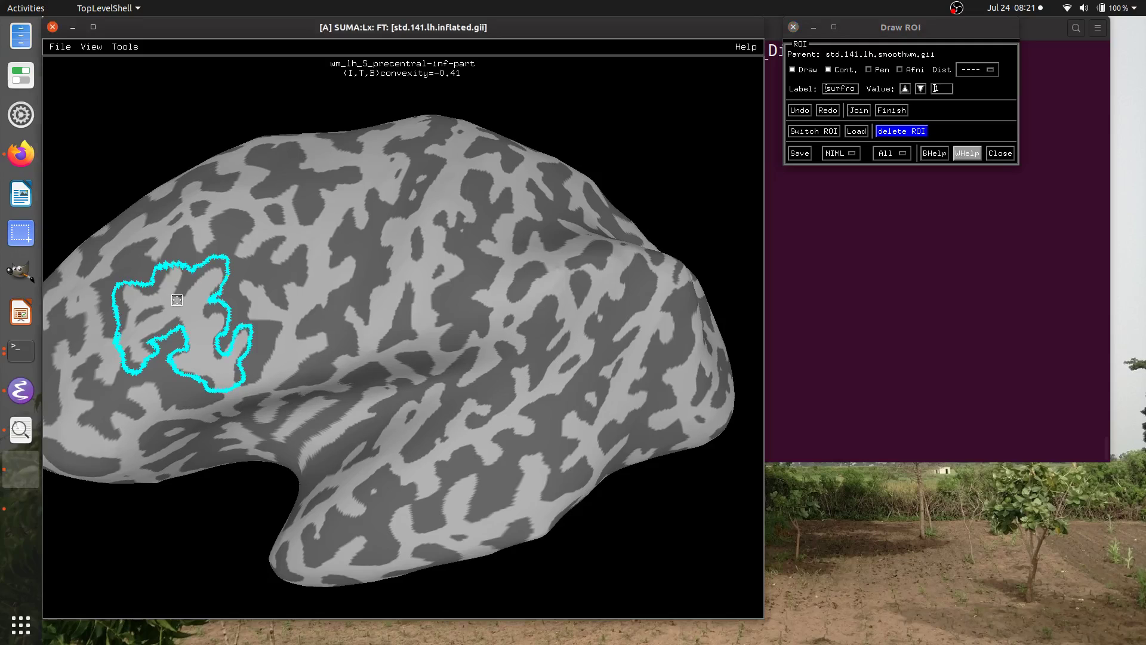
pyautogui.keyDown('ctrl'); pyautogui.keyDown('shift'); pyautogui.click(177, 300); pyautogui.keyUp('shift'); pyautogui.keyUp('ctrl')
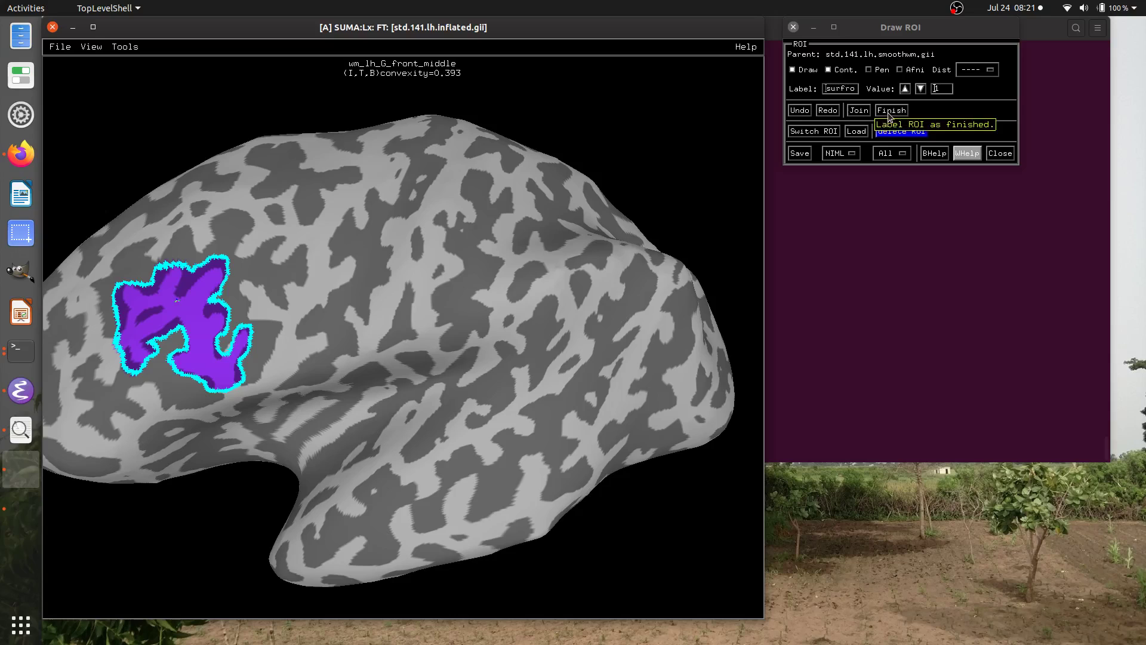
pyautogui.click(891, 111)
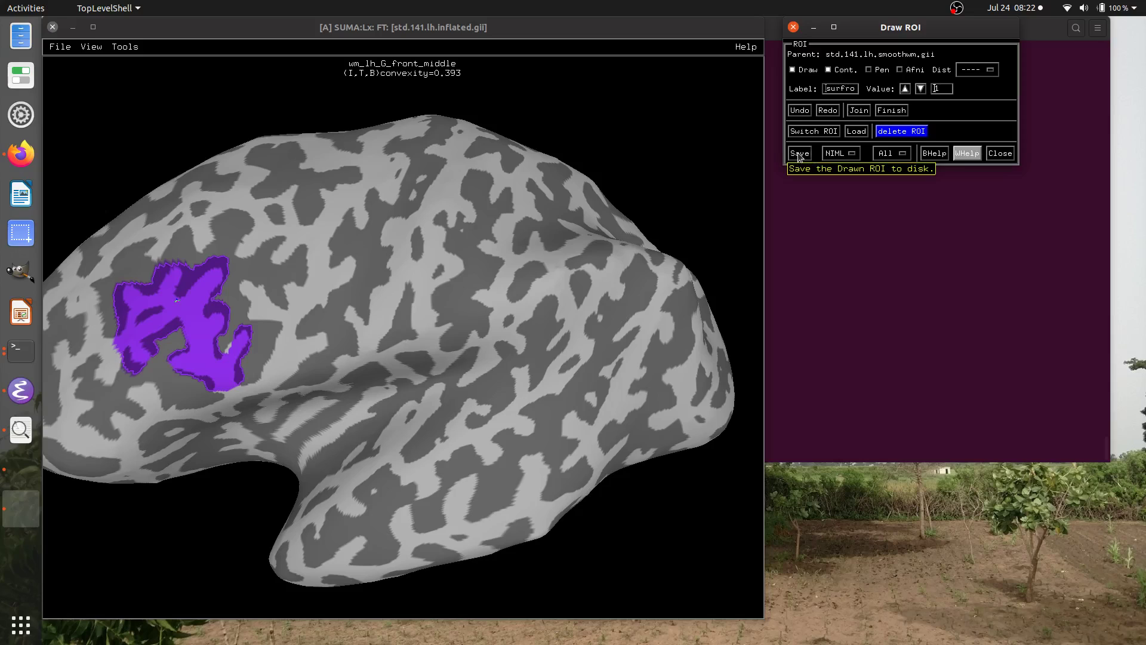
# Step: Save the drawn ROI to the FT/SUMA folder under the name new_roi.lh
pyautogui.click(799, 154)
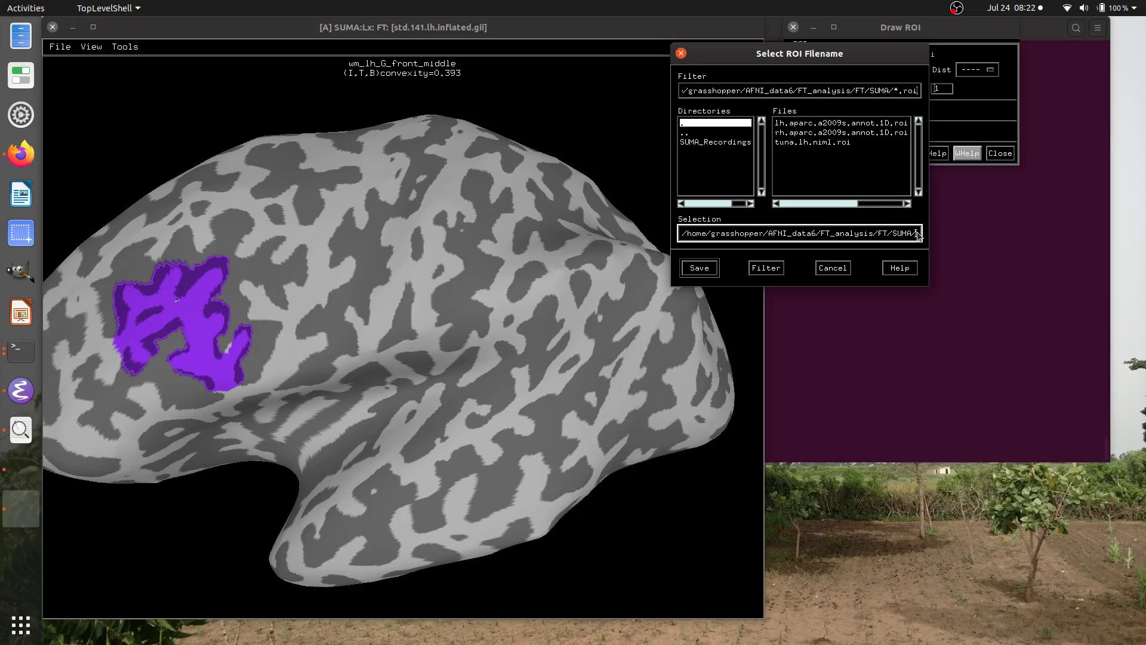
pyautogui.write('new_')
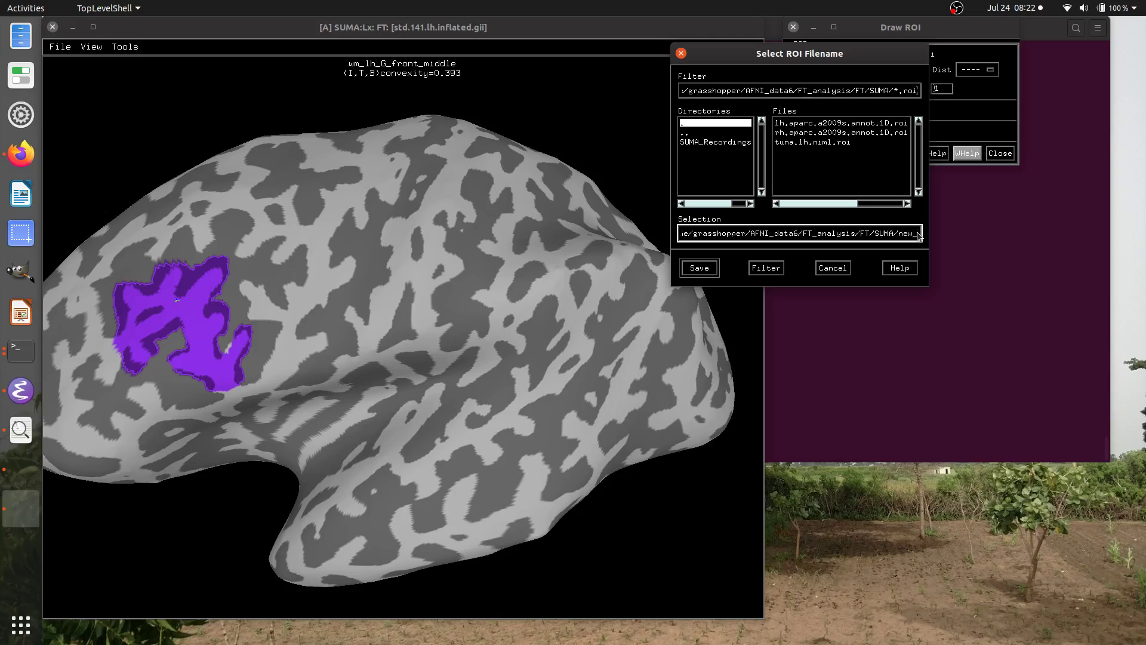
pyautogui.write('roi.lh')
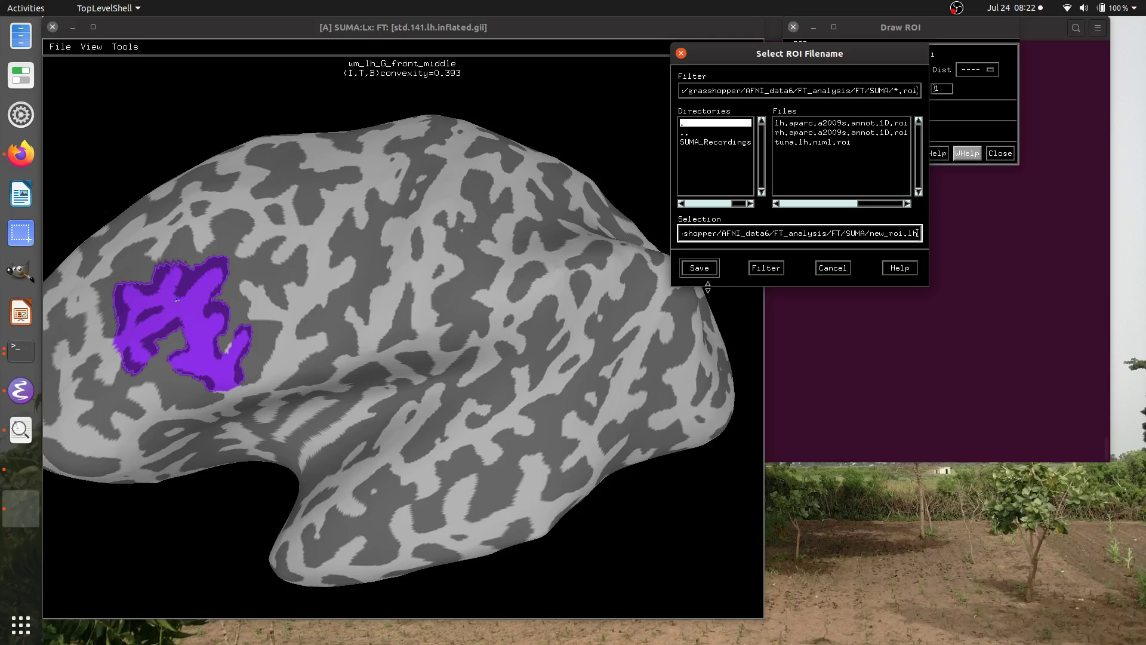
pyautogui.click(696, 270)
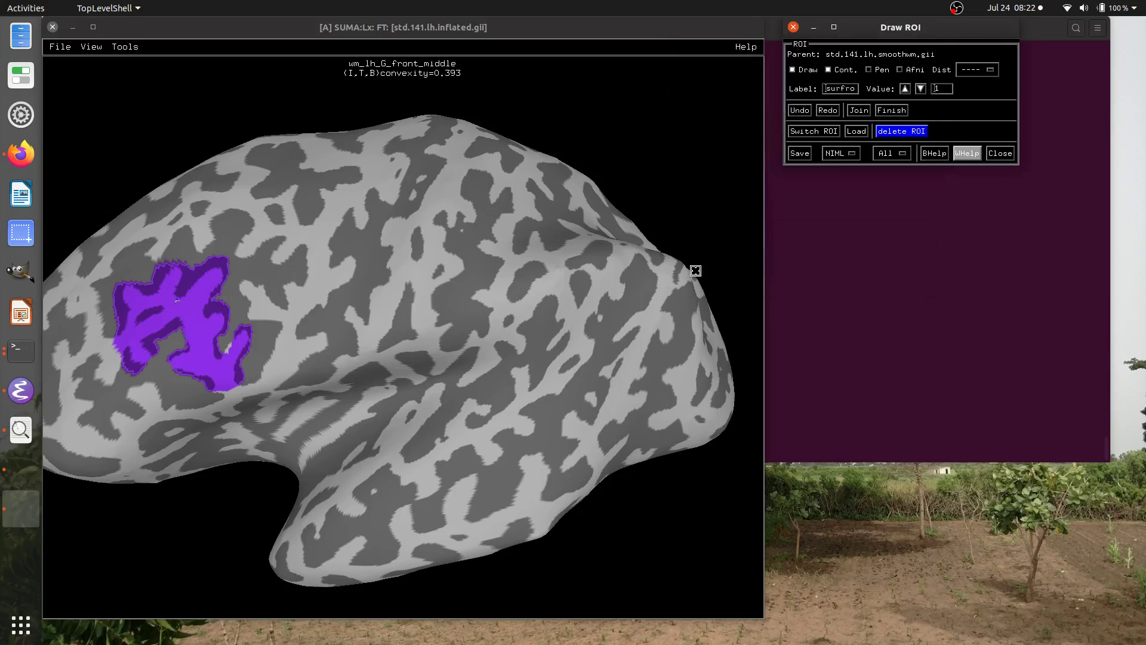
# Step: List the SUMA folder with ls -ltr and point out the lh and niml parts of new_roi.lh.niml.roi
pyautogui.click(846, 298)
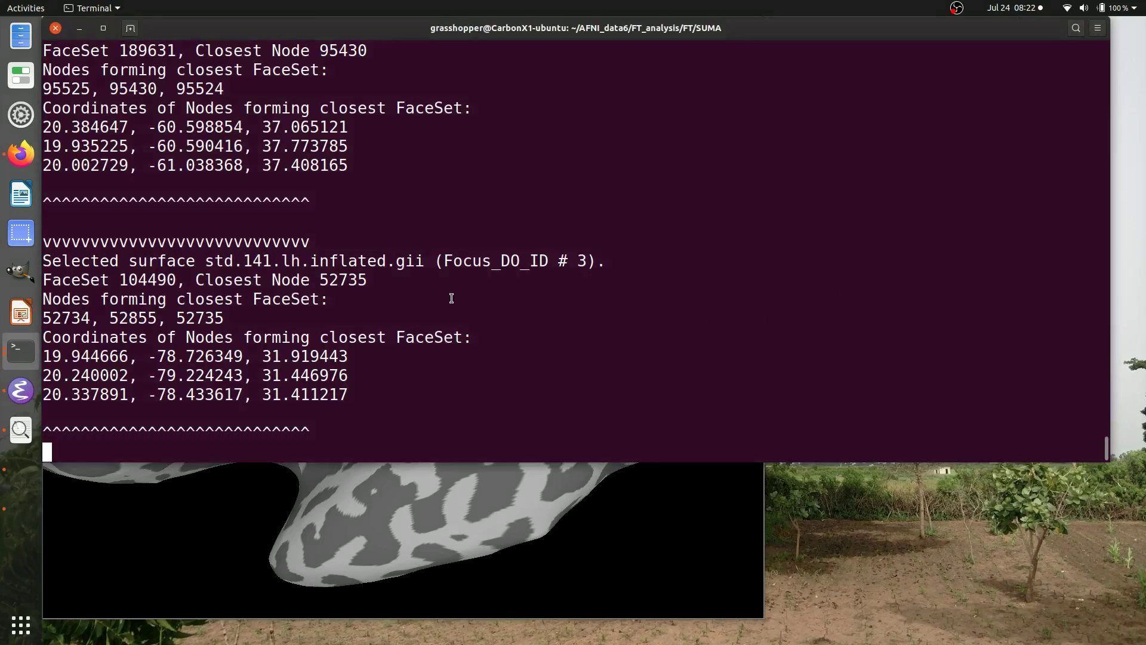
pyautogui.hotkey('ctrl', 'l')
pyautogui.write('ls')
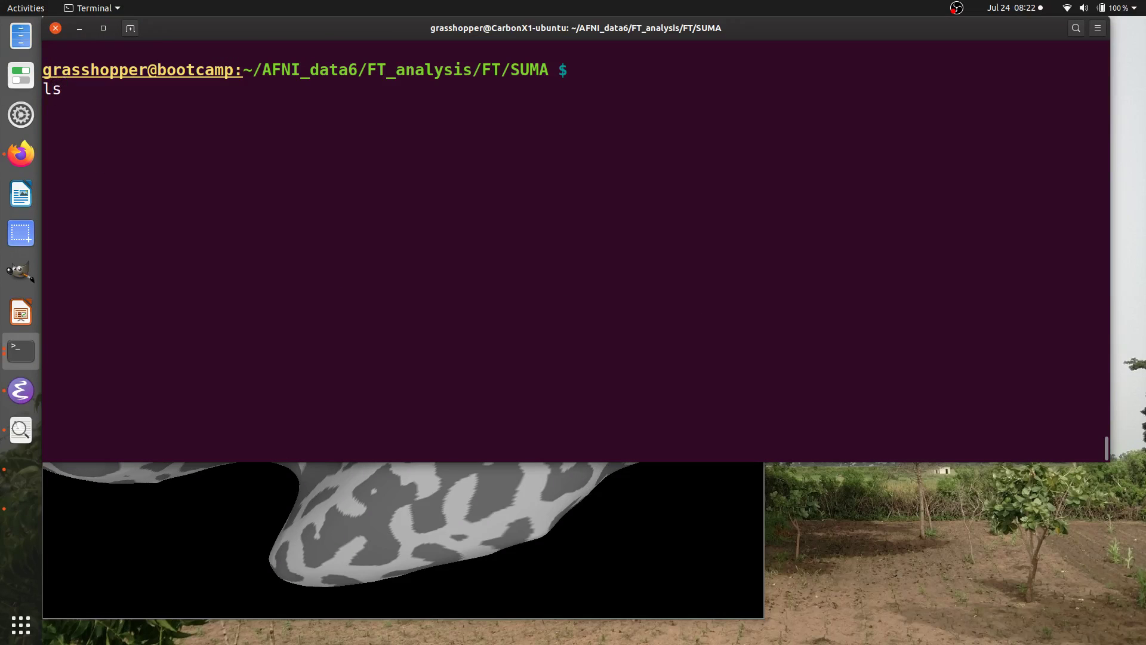
pyautogui.write(' -ltr')
pyautogui.press('Return')
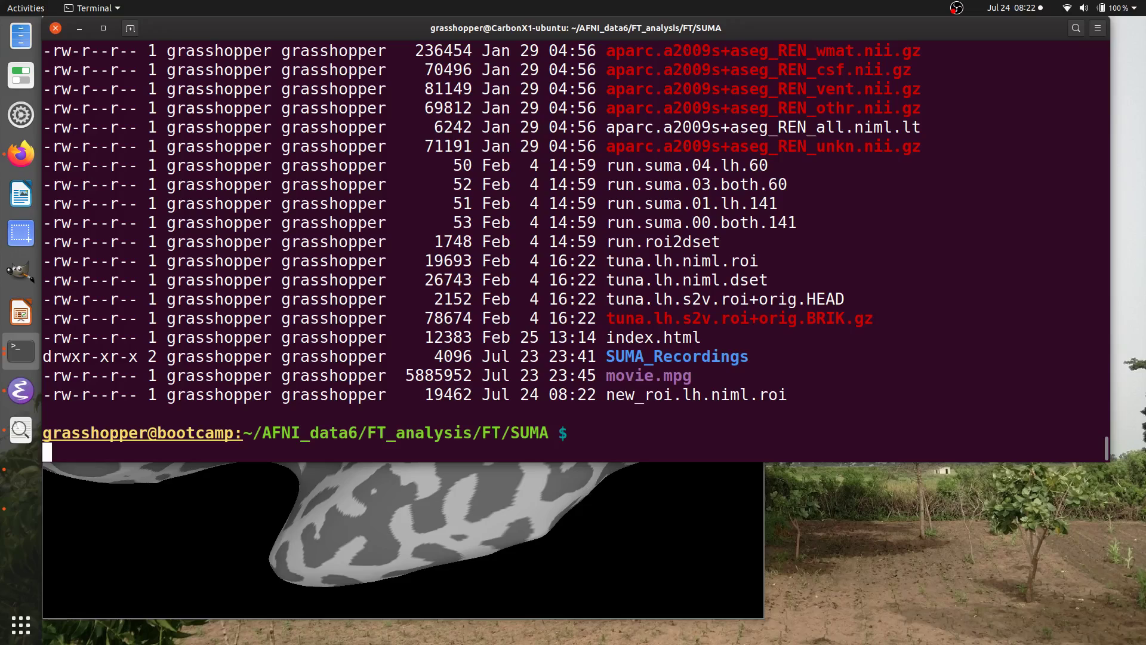
pyautogui.doubleClick(712, 393)
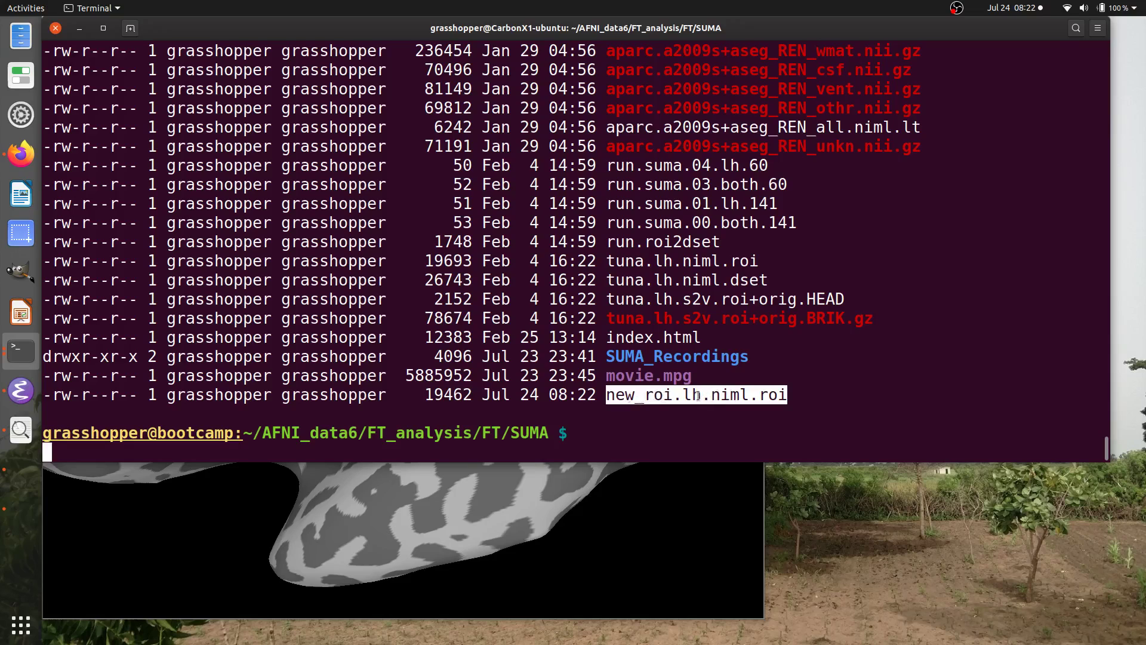
pyautogui.moveTo(684, 395); pyautogui.dragTo(783, 393)
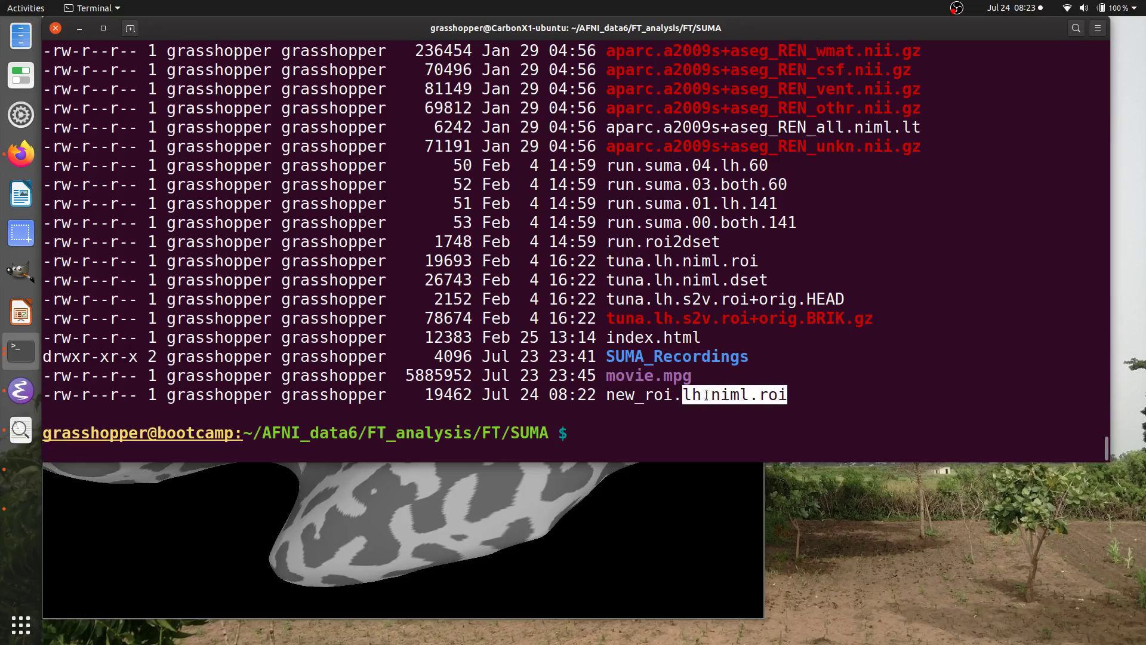
pyautogui.moveTo(711, 394); pyautogui.dragTo(784, 395)
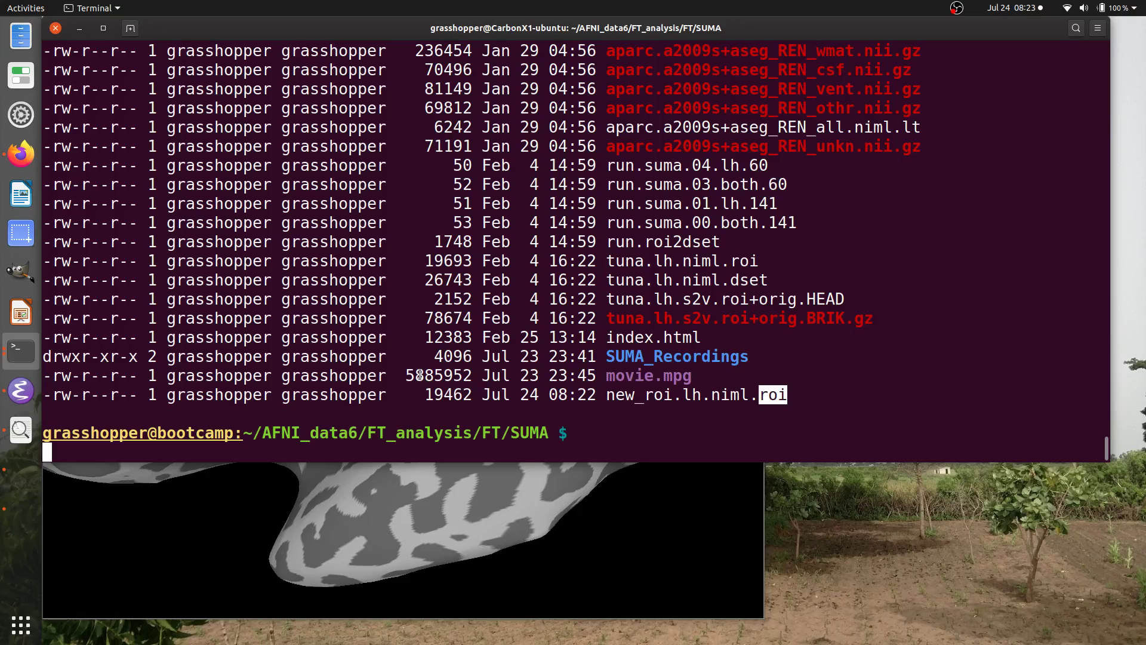
# Step: List the run scripts and open run.roi2dset in Emacs with afni_open -e, enlarging its window
pyautogui.hotkey('ctrl', 'l')
pyautogui.write('ls ')
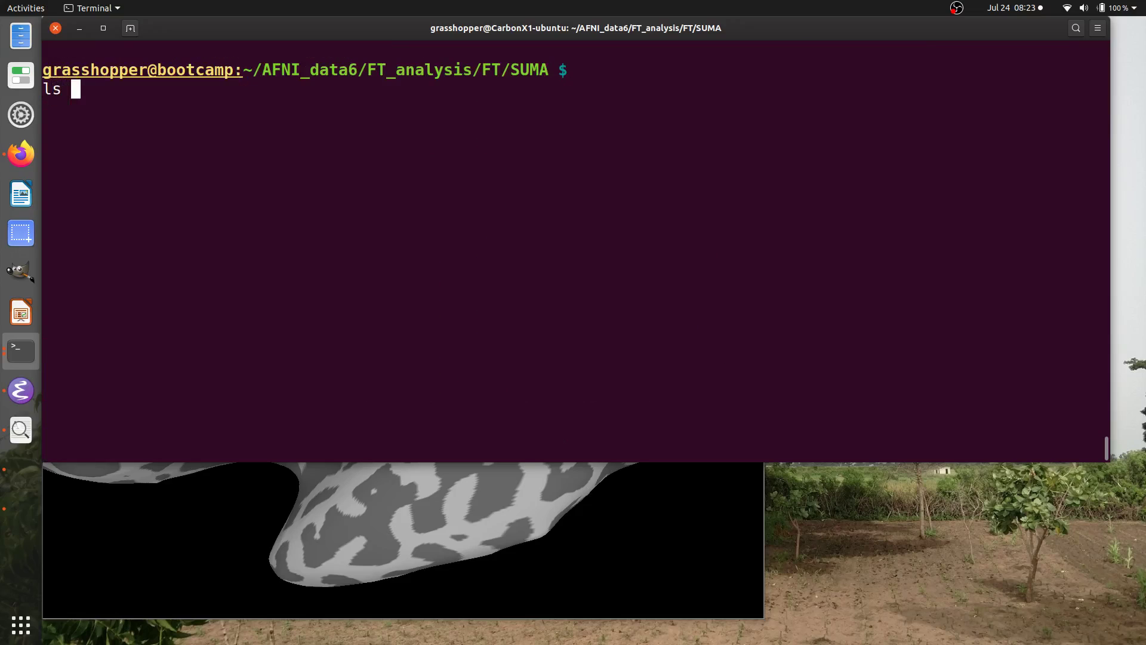
pyautogui.write('run*')
pyautogui.press('Return')
pyautogui.doubleClick(85, 107)
pyautogui.hotkey('ctrl', 'c')
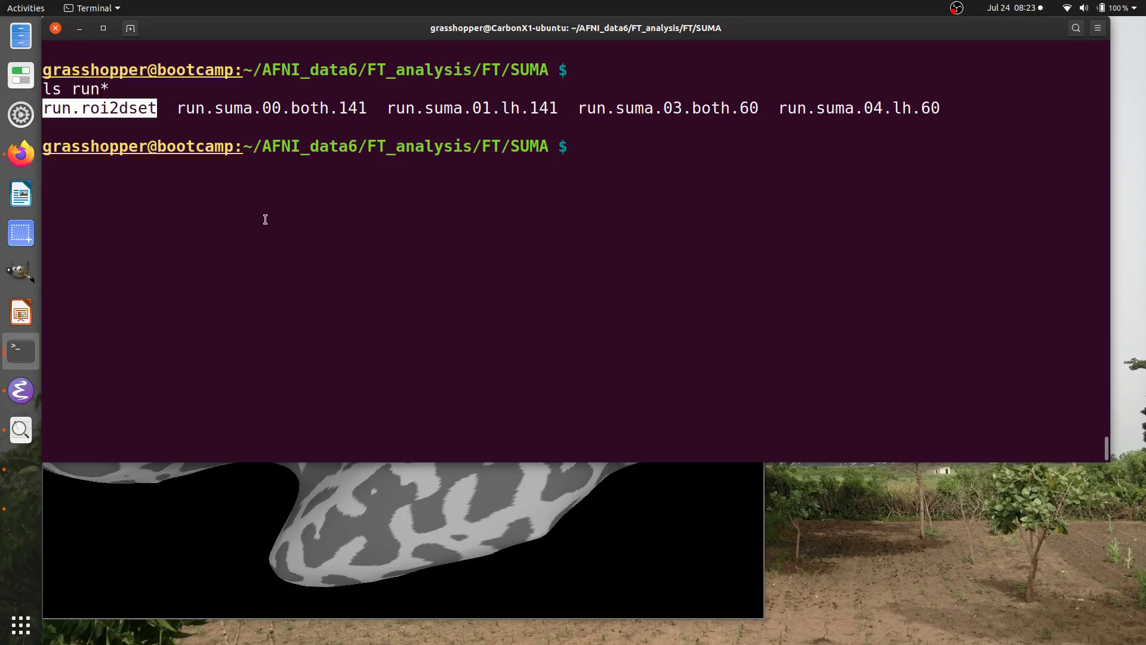
pyautogui.write('afni_open -e')
pyautogui.middleClick(264, 217)
pyautogui.write('&')
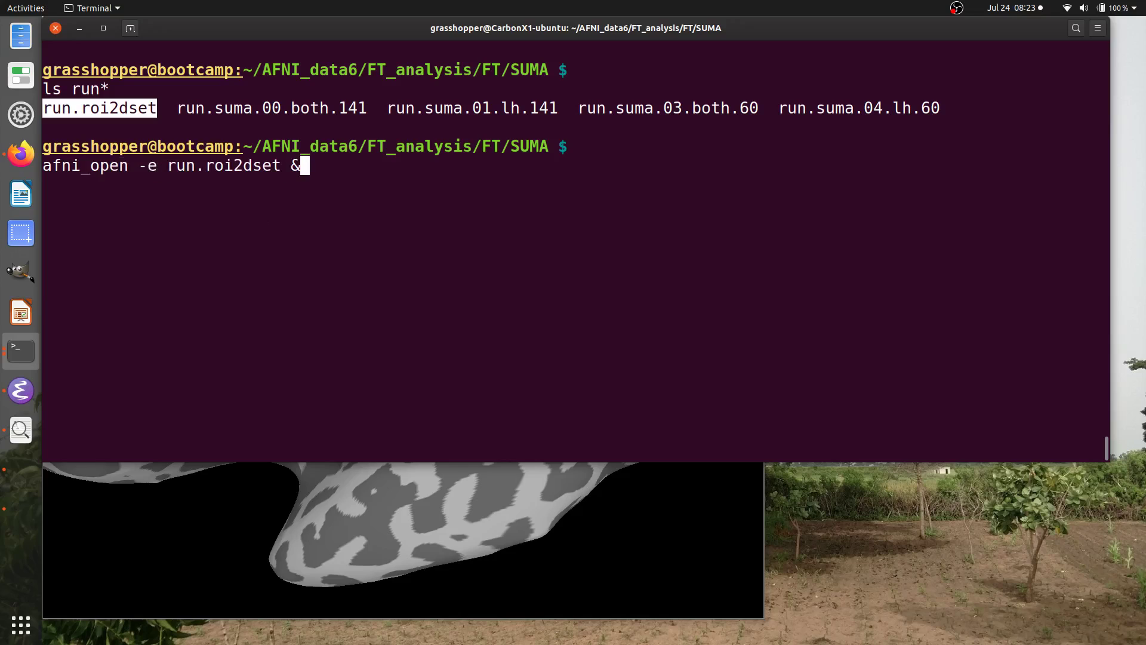
pyautogui.press('Return')
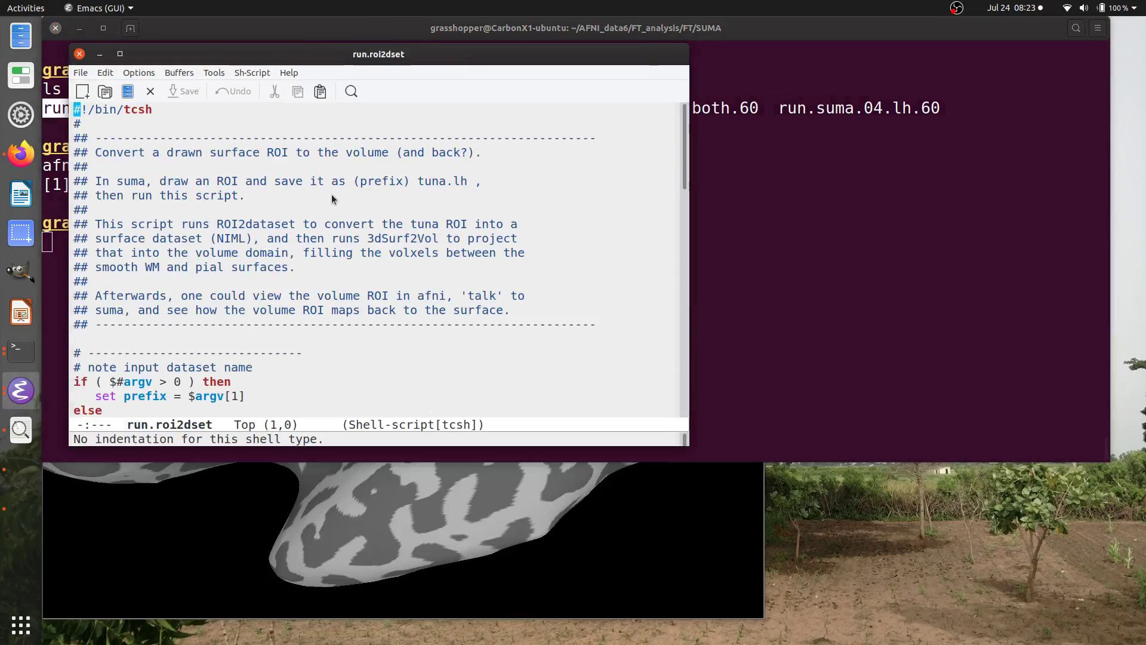
pyautogui.moveTo(396, 445); pyautogui.dragTo(396, 631)
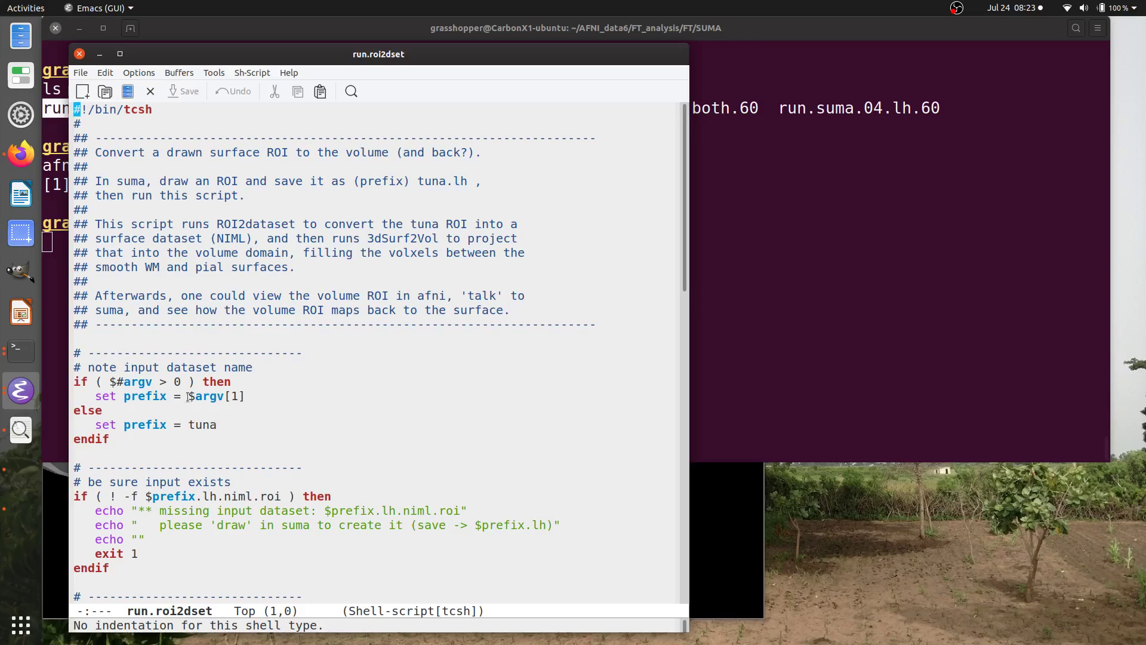
# Step: Relist the SUMA folder contents and point out tuna.lh.niml.dset
pyautogui.click(816, 296)
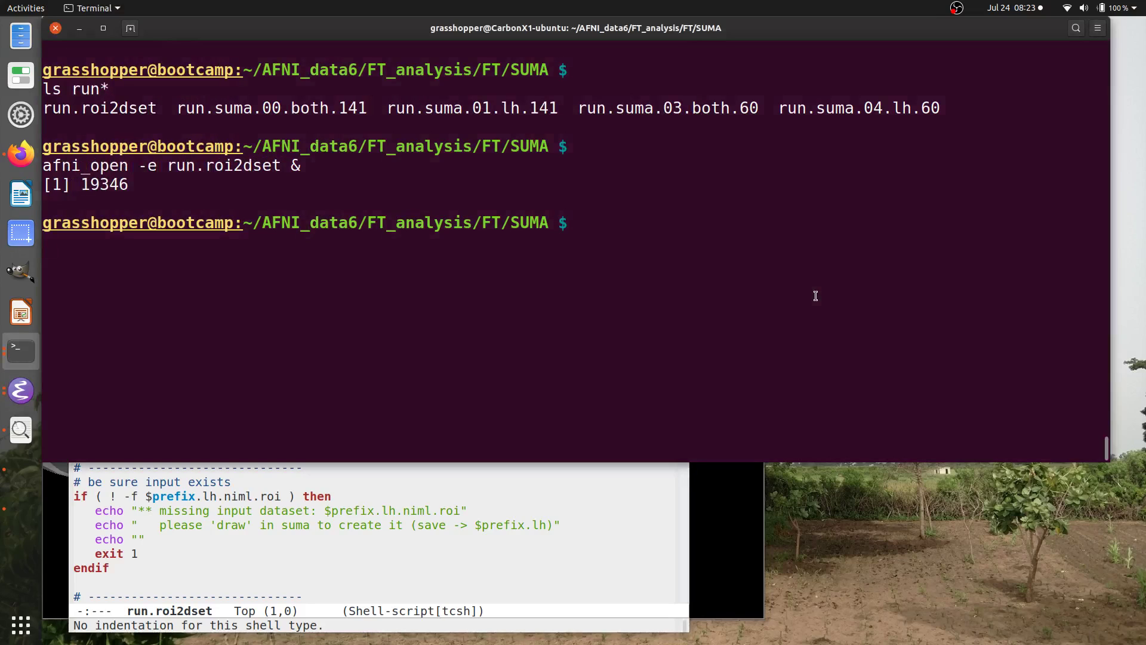
pyautogui.write('ls')
pyautogui.press('Return')
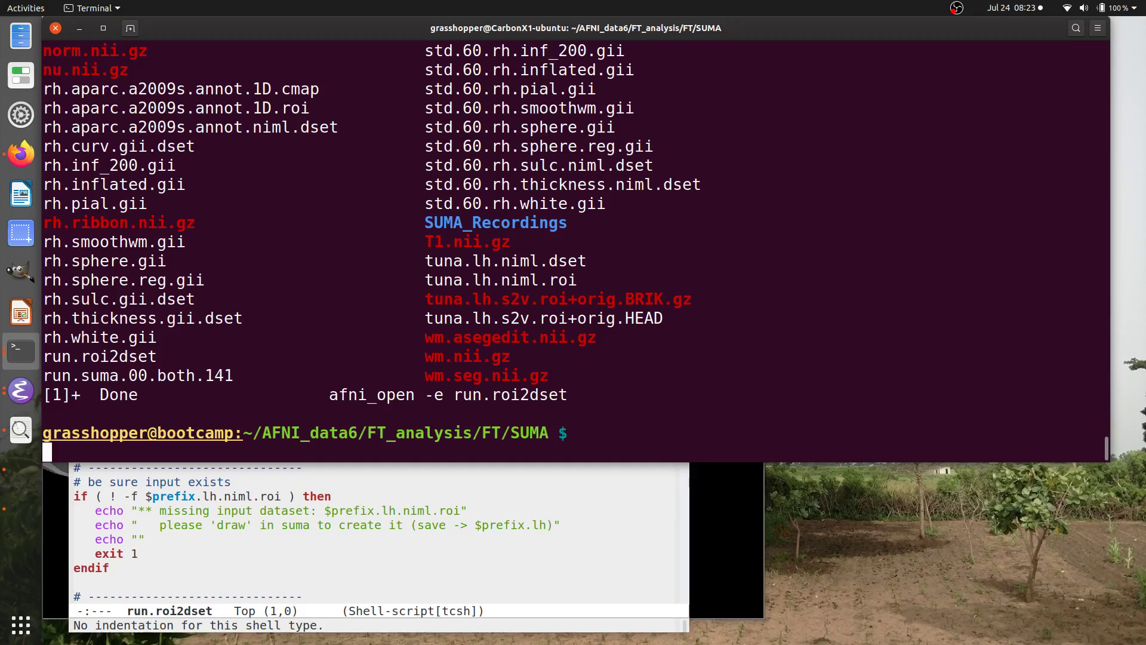
pyautogui.doubleClick(443, 262)
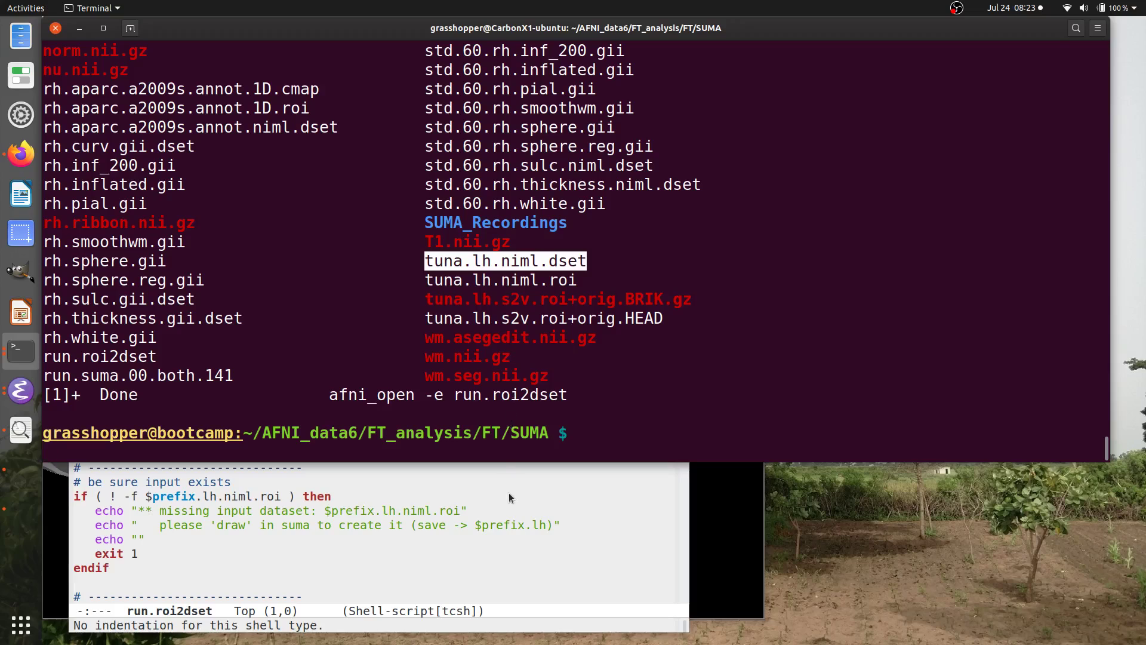
# Step: Point out the tuna.lh.niml.dset, tuna.lh.niml.roi and tuna.lh.s2v.roi+orig files
pyautogui.click(492, 485)
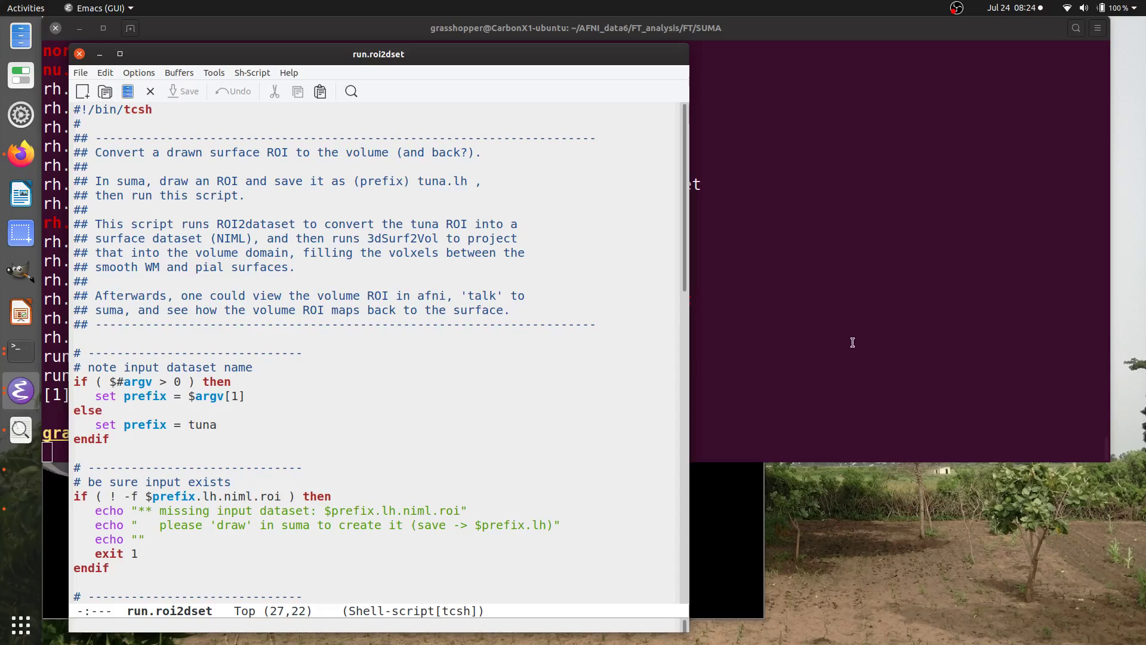
pyautogui.doubleClick(470, 264)
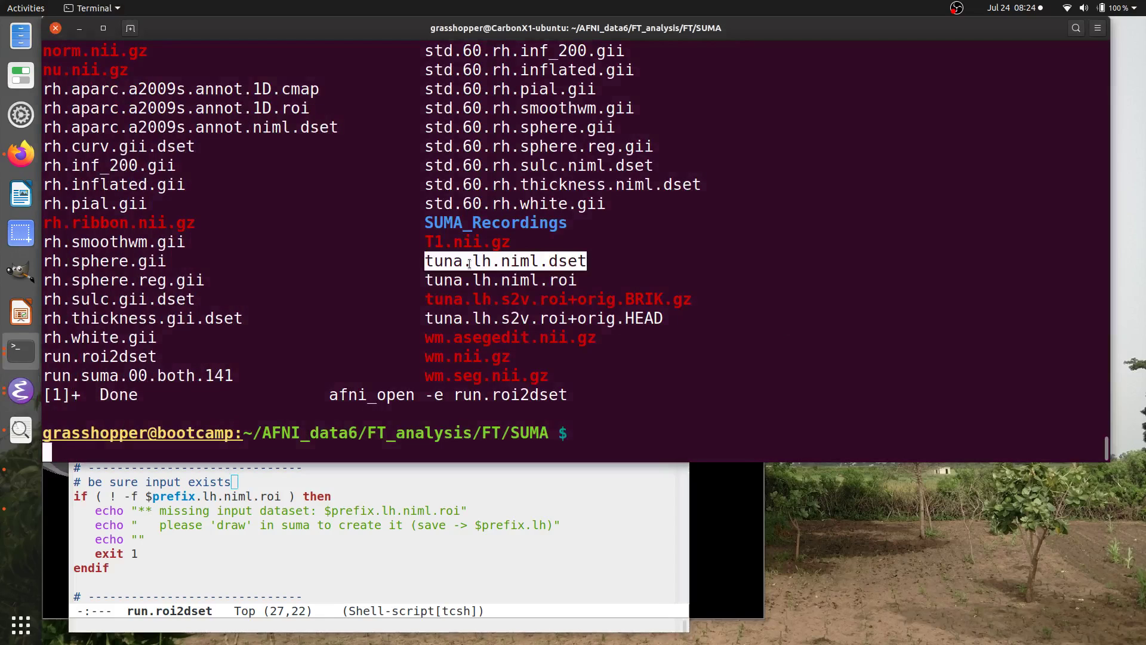
pyautogui.doubleClick(543, 280)
pyautogui.doubleClick(546, 261)
pyautogui.doubleClick(545, 318)
pyautogui.doubleClick(542, 299)
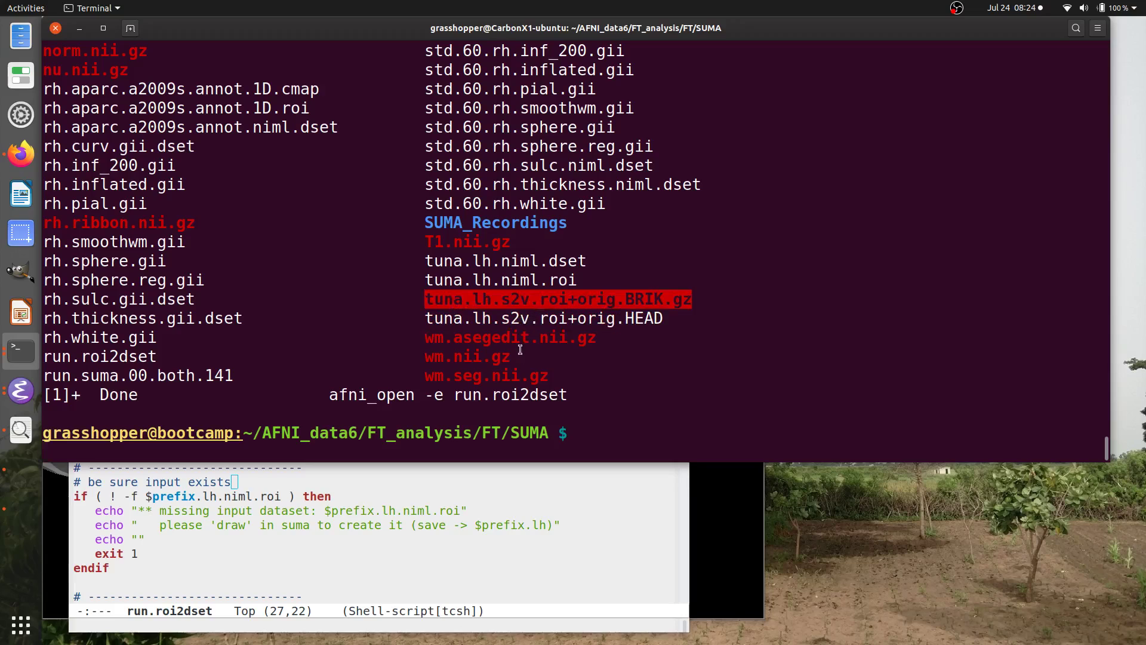
pyautogui.click(509, 478)
# Step: Highlight the ROI2dataset command and its lh.niml.roi input file in the script
pyautogui.scroll(-3, 356, 354)
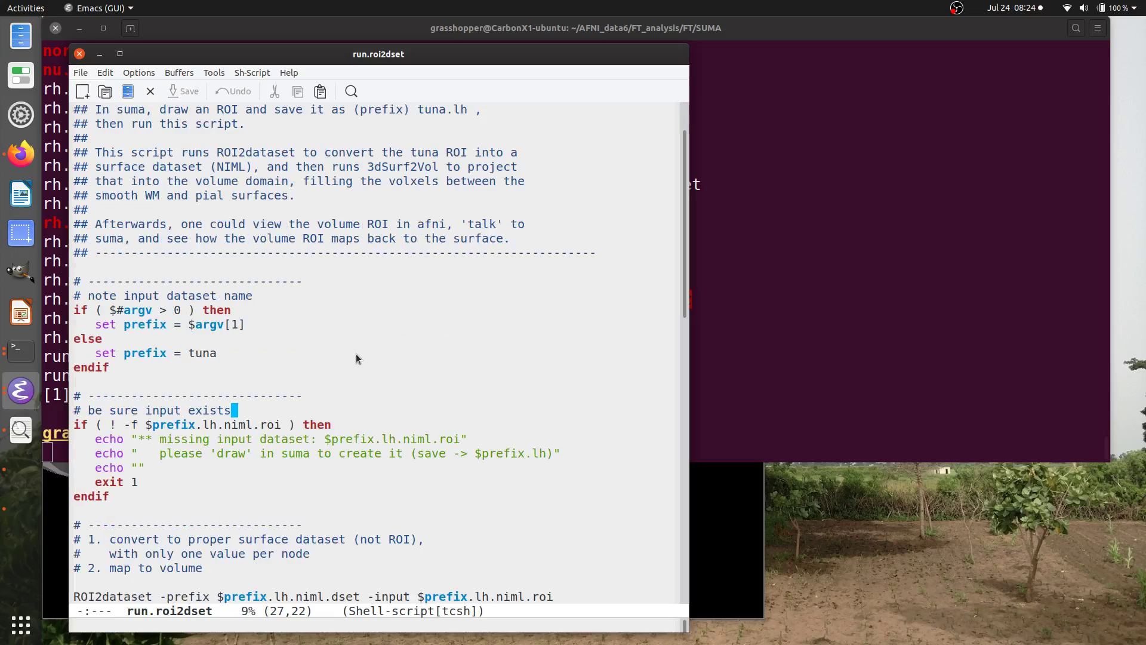
pyautogui.scroll(-1, 357, 354)
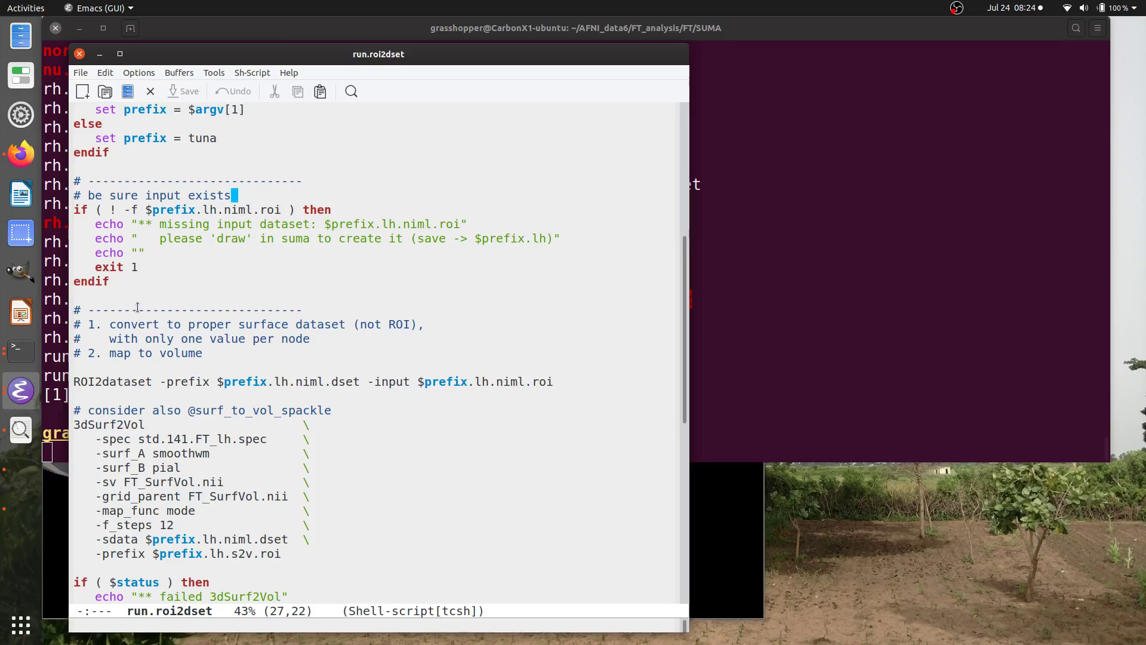
pyautogui.moveTo(190, 54); pyautogui.dragTo(362, 63)
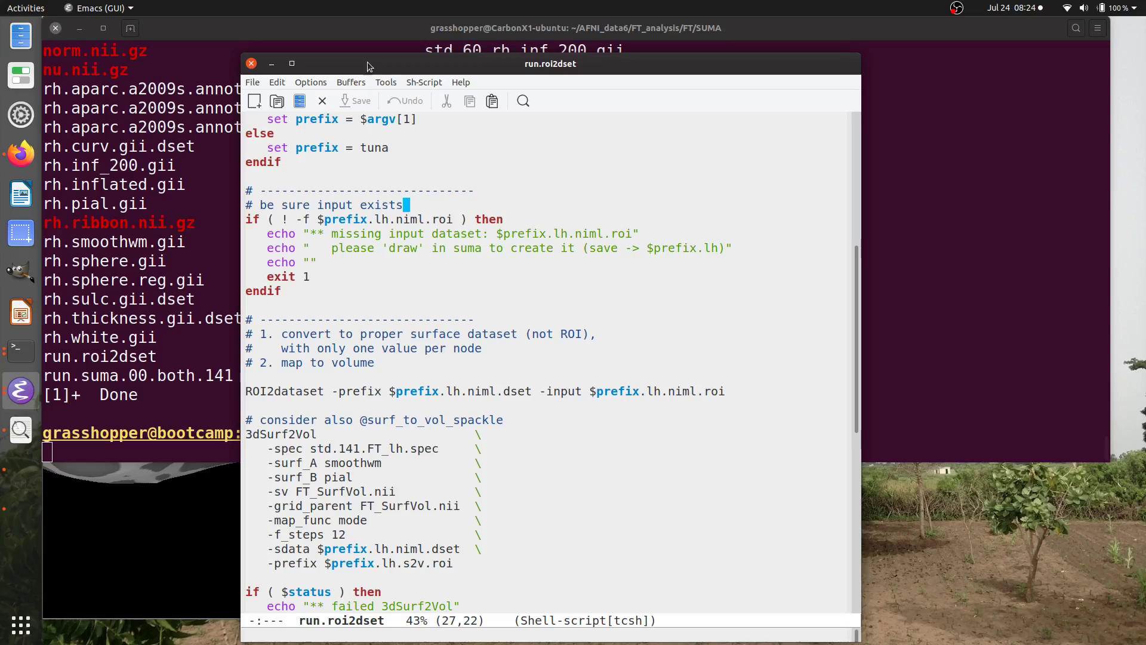
pyautogui.doubleClick(249, 392)
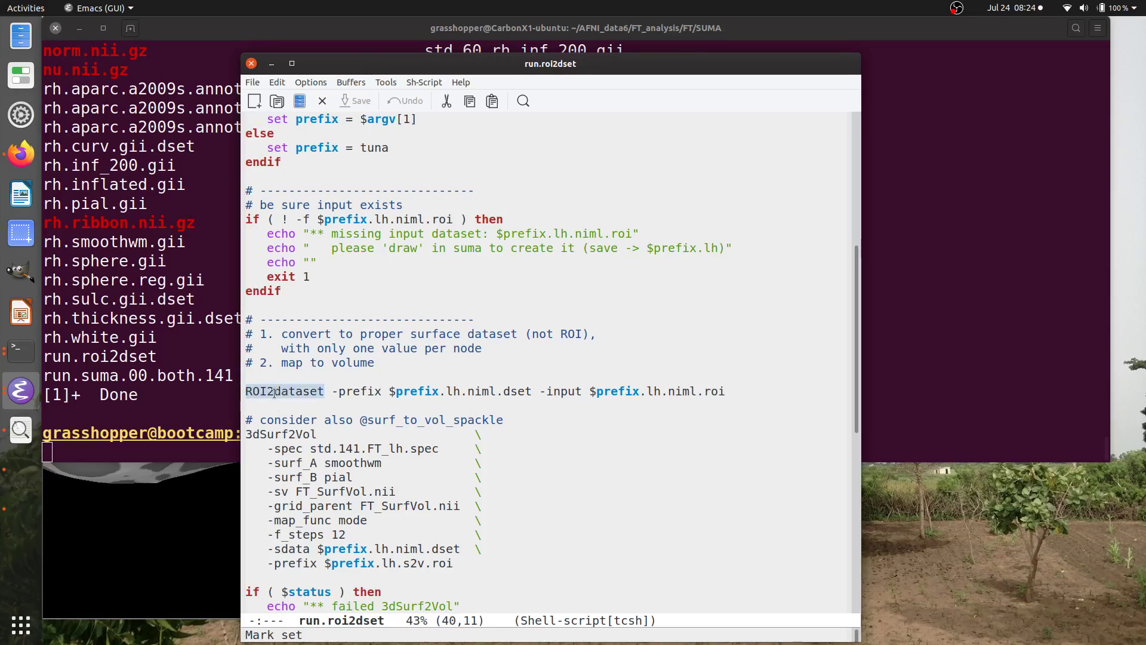
pyautogui.moveTo(740, 392); pyautogui.dragTo(648, 391)
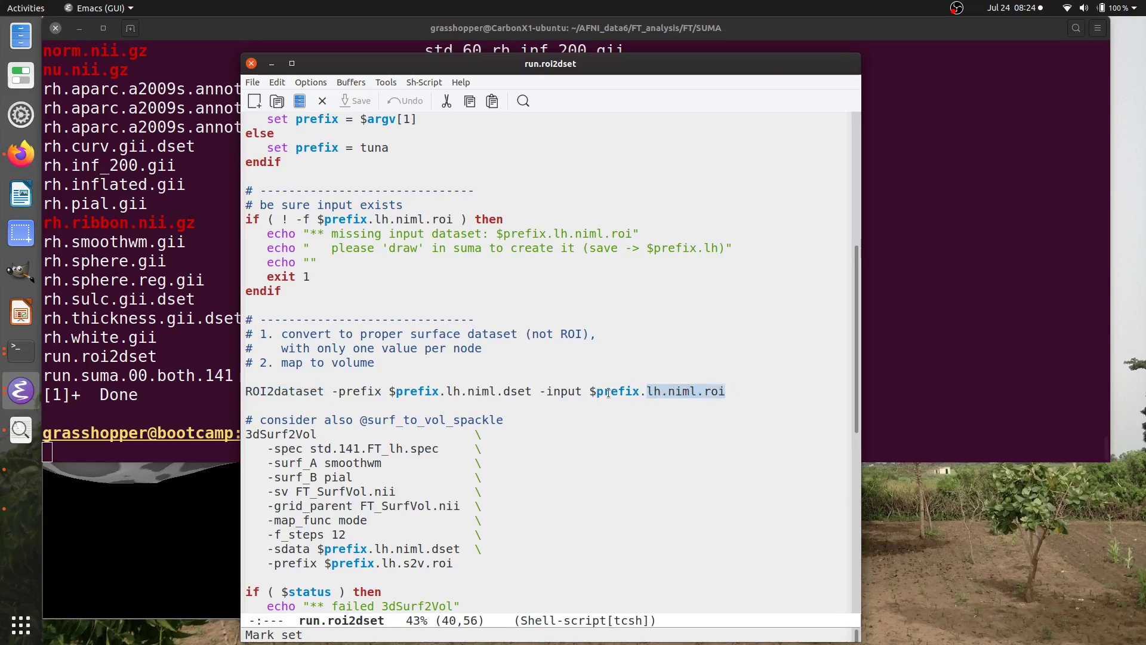
pyautogui.click(654, 394)
pyautogui.hotkey('shift', 'Right')
pyautogui.hotkey('shift', 'Right')
pyautogui.hotkey('shift', 'Right')
pyautogui.hotkey('shift', 'Right')
pyautogui.hotkey('shift', 'Right')
pyautogui.hotkey('shift', 'Right')
pyautogui.hotkey('shift', 'Right')
pyautogui.hotkey('shift', 'Right')
pyautogui.hotkey('shift', 'Right')
pyautogui.hotkey('shift', 'Right')
pyautogui.hotkey('shift', 'Right')
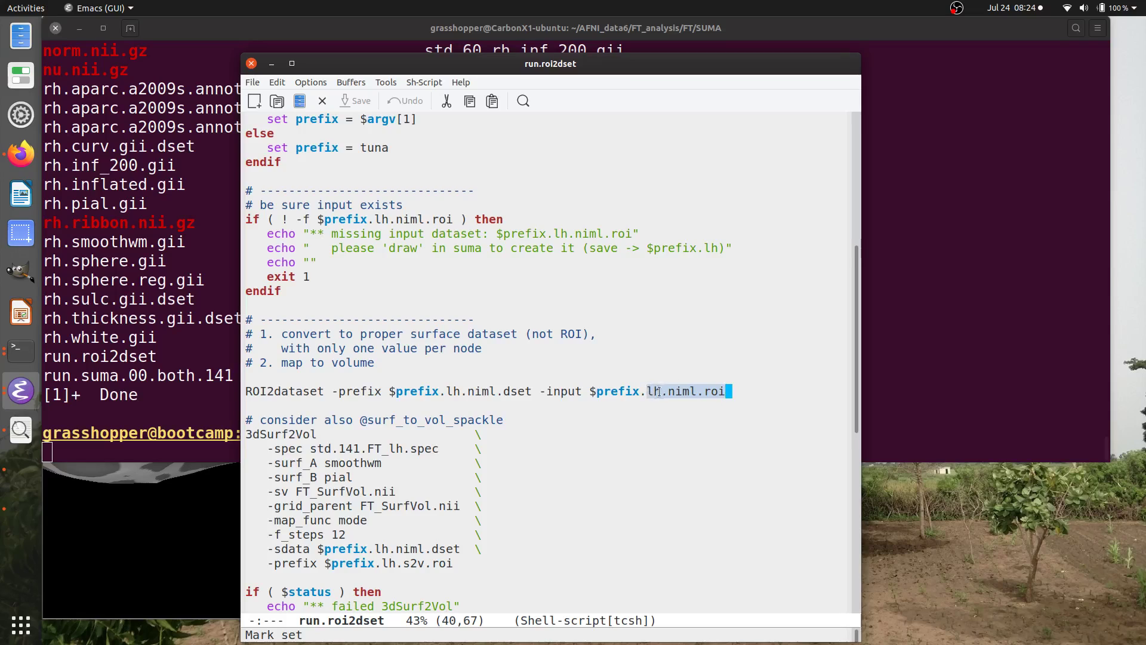
# Step: Point out the lh input tag, the -prefix output option and surface-dataset note, then show SUMA
pyautogui.click(729, 392)
pyautogui.moveTo(744, 393); pyautogui.dragTo(655, 390)
pyautogui.doubleClick(655, 390)
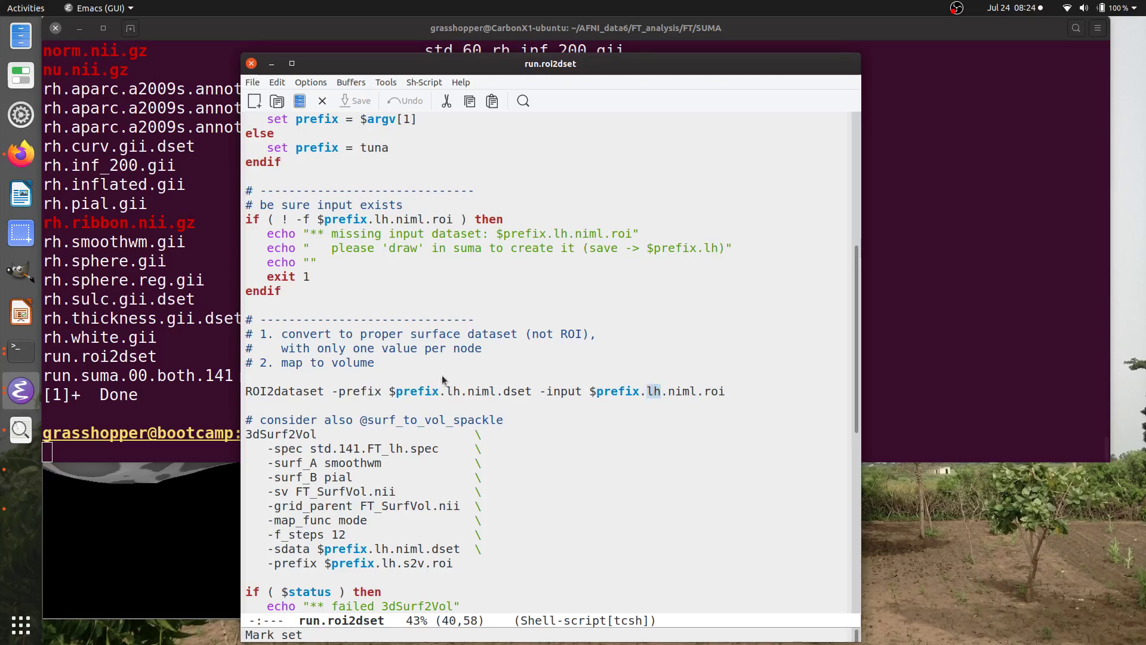
pyautogui.moveTo(332, 391); pyautogui.dragTo(532, 391)
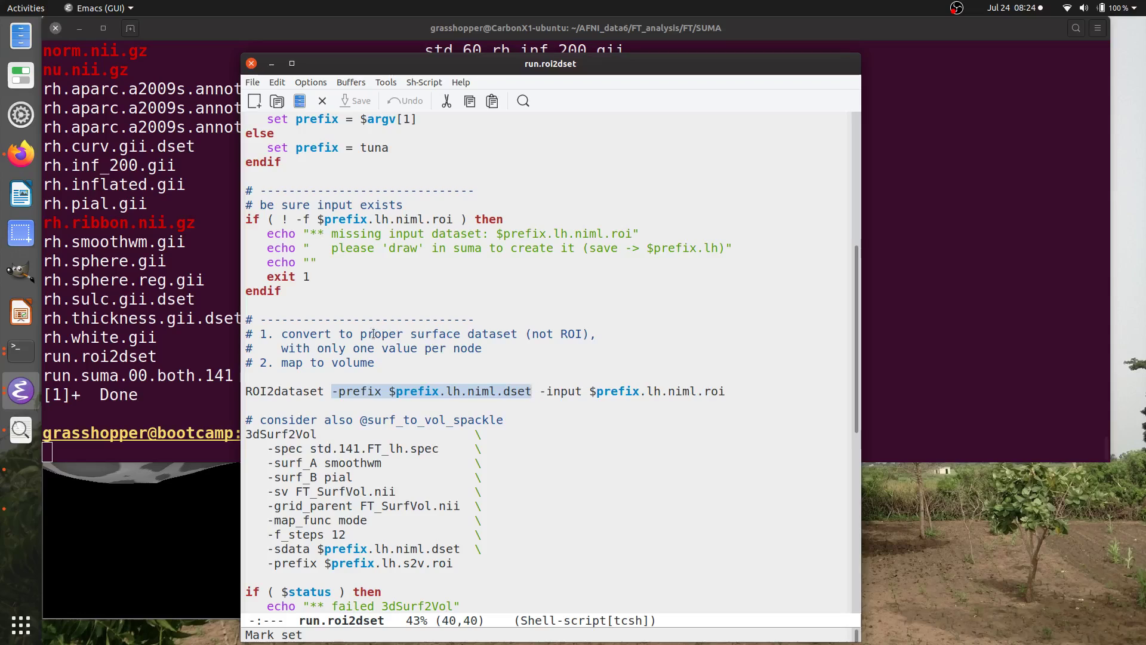
pyautogui.moveTo(367, 334); pyautogui.dragTo(516, 334)
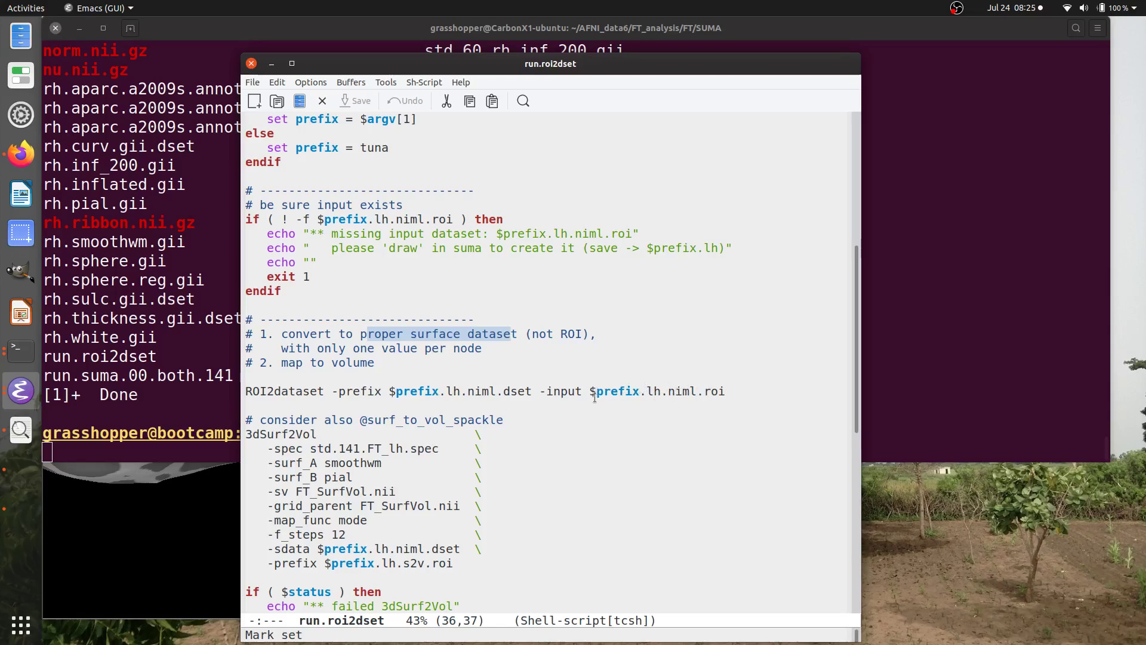
pyautogui.click(150, 616)
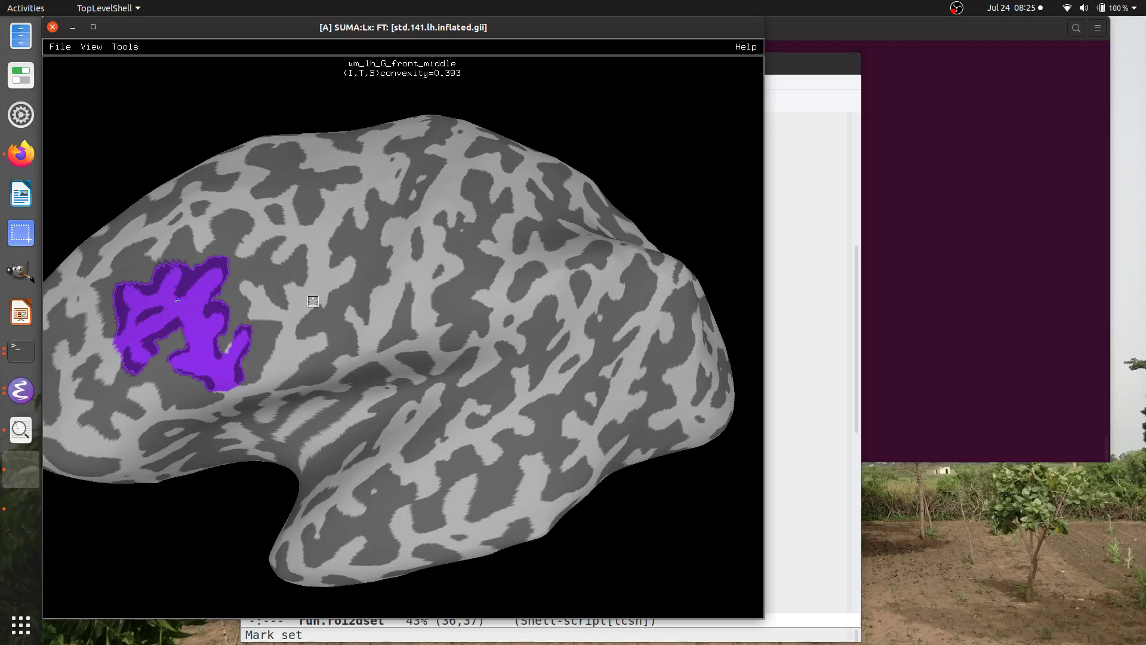
# Step: Highlight the ROI2dataset line, then the 3dSurf2Vol command name further down the script
pyautogui.click(824, 67)
pyautogui.tripleClick(341, 391)
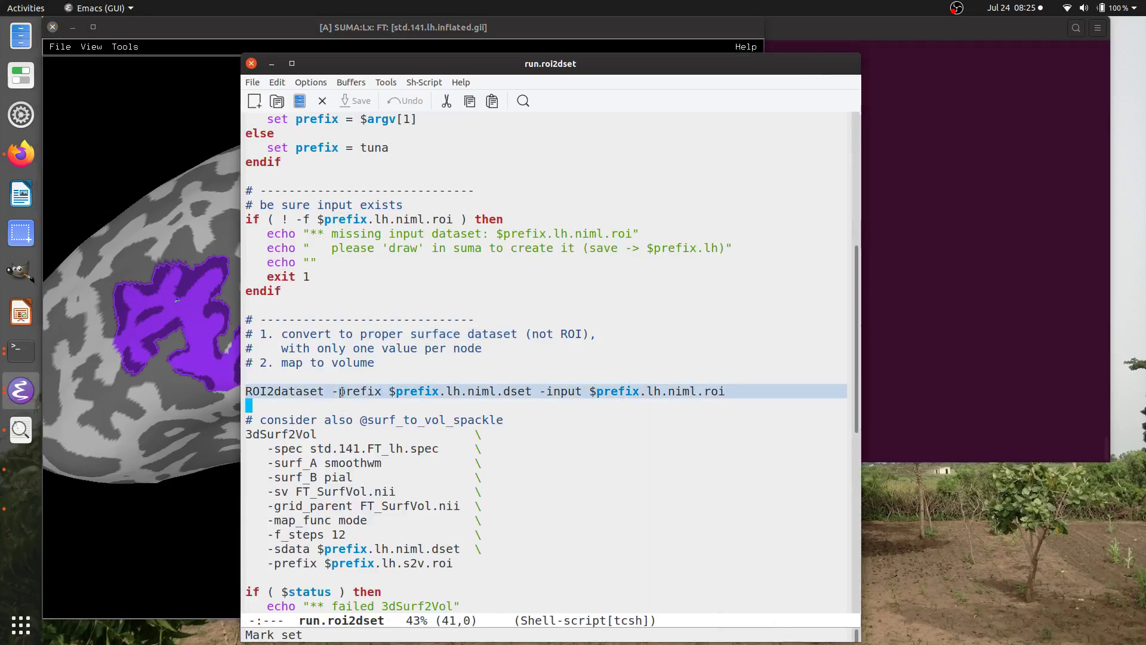
pyautogui.scroll(-1, 398, 289)
pyautogui.scroll(-1, 398, 289)
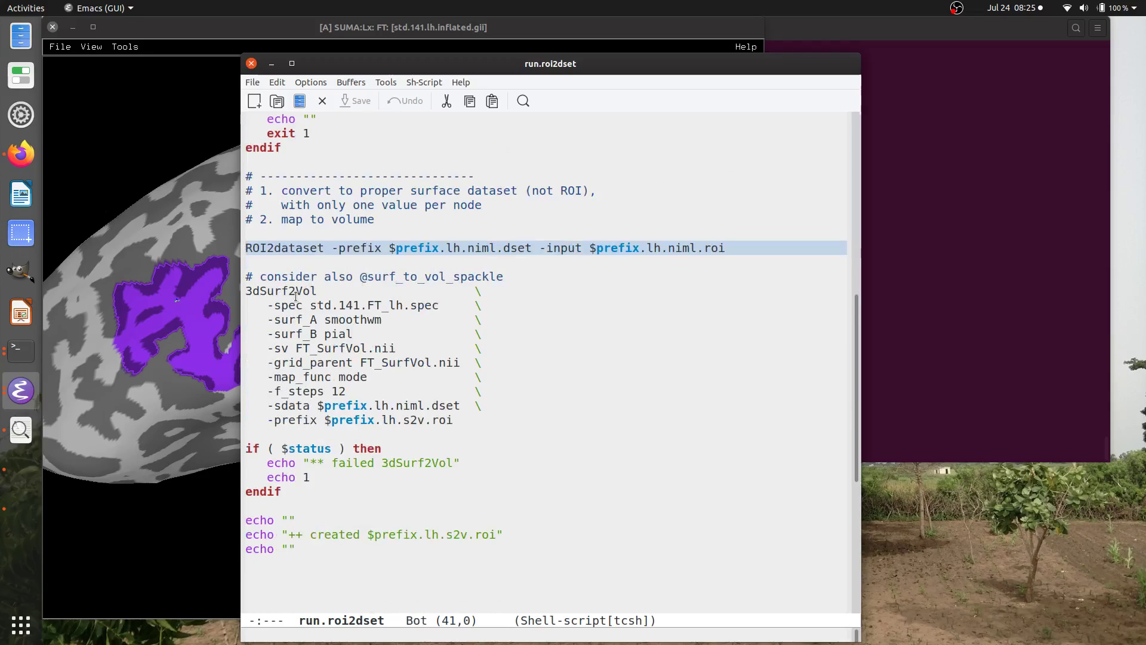
pyautogui.doubleClick(279, 289)
pyautogui.moveTo(261, 291); pyautogui.dragTo(315, 293)
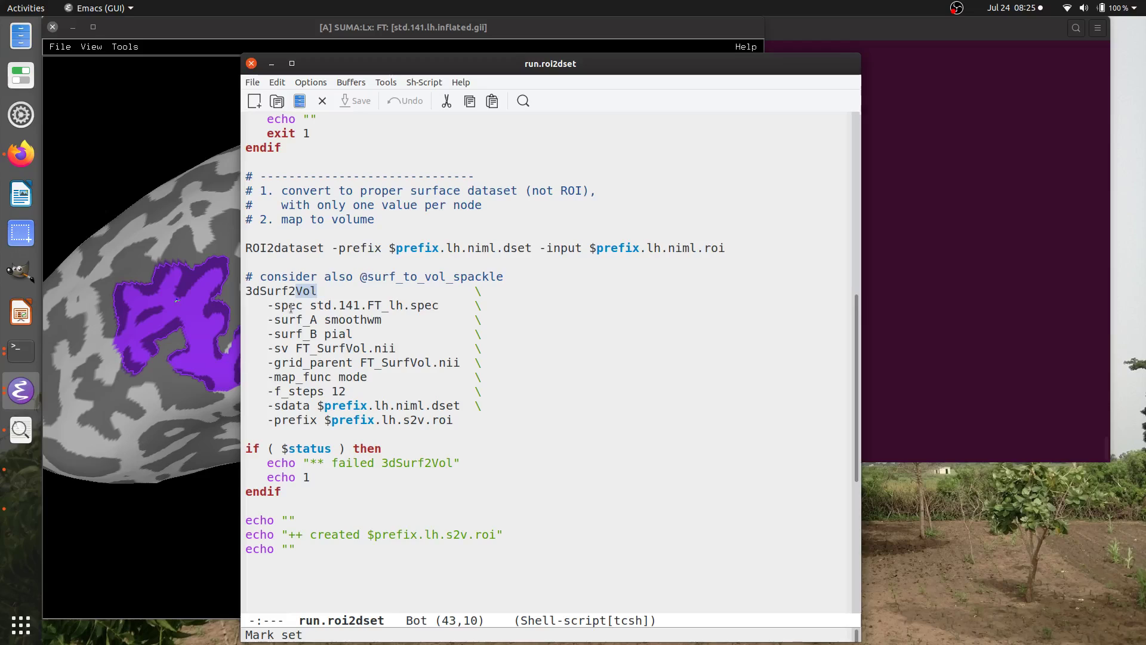
# Step: Select the 3dSurf2Vol -spec, -sv, -surf_A smoothwm and -surf_B pial option lines
pyautogui.doubleClick(291, 306)
pyautogui.tripleClick(291, 306)
pyautogui.hotkey('shift', 'Down')
pyautogui.hotkey('shift', 'Down')
pyautogui.hotkey('shift', 'Down')
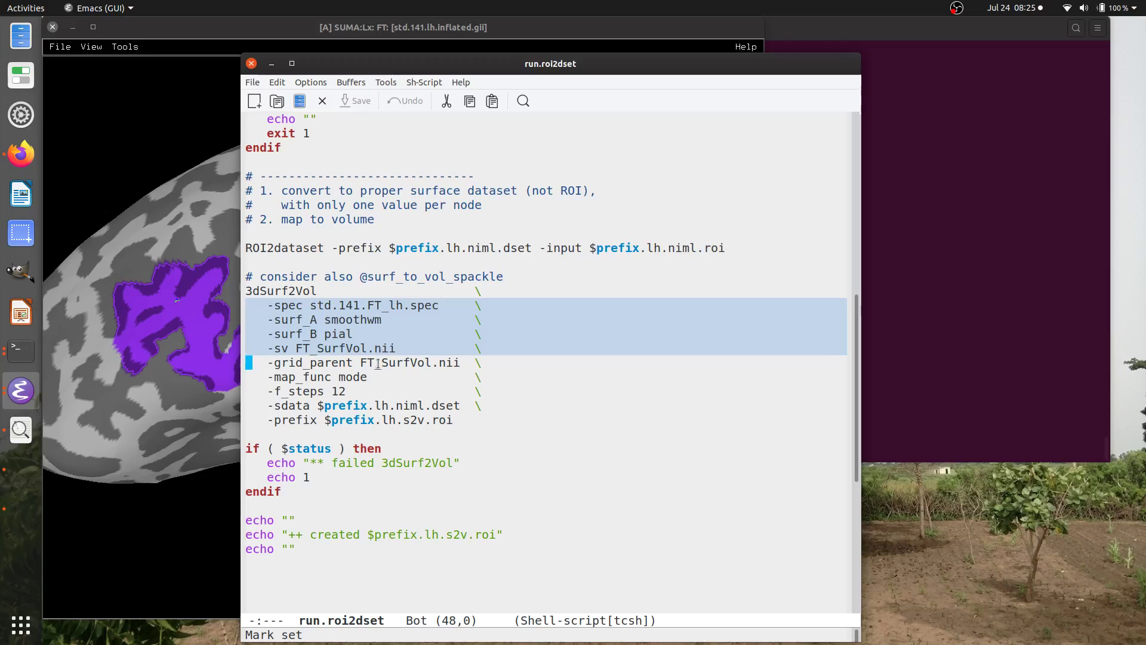
pyautogui.tripleClick(380, 308)
pyautogui.hotkey('shift', 'Down')
pyautogui.hotkey('shift', 'Down')
pyautogui.hotkey('shift', 'Down')
pyautogui.hotkey('shift', 'Down')
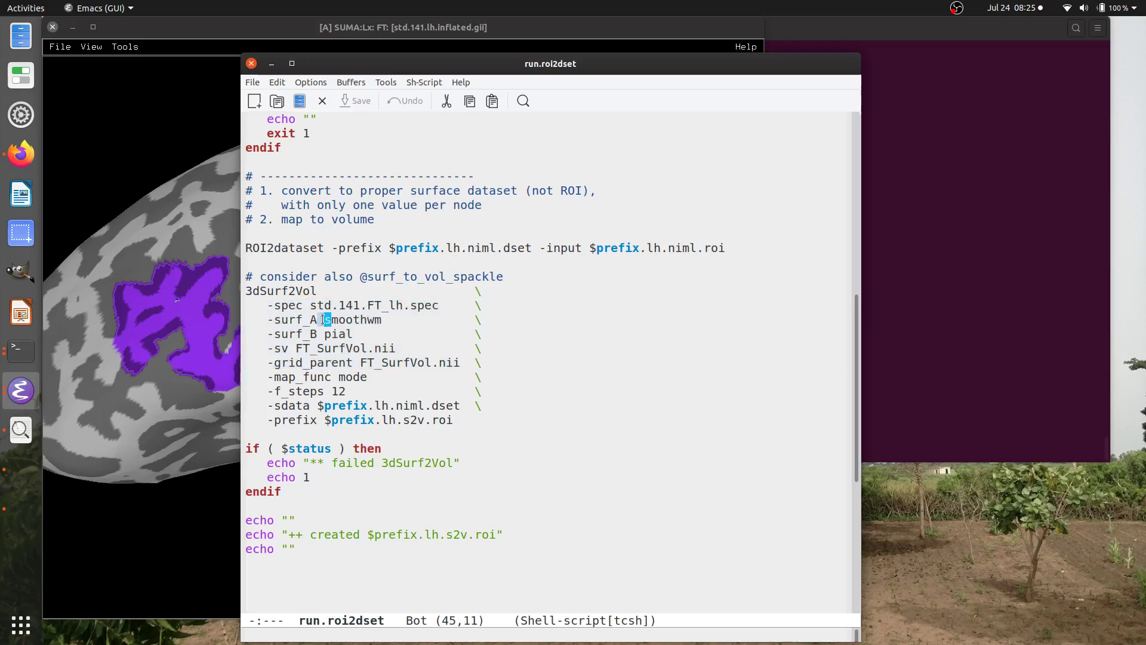
pyautogui.tripleClick(353, 320)
pyautogui.moveTo(353, 319); pyautogui.dragTo(323, 333)
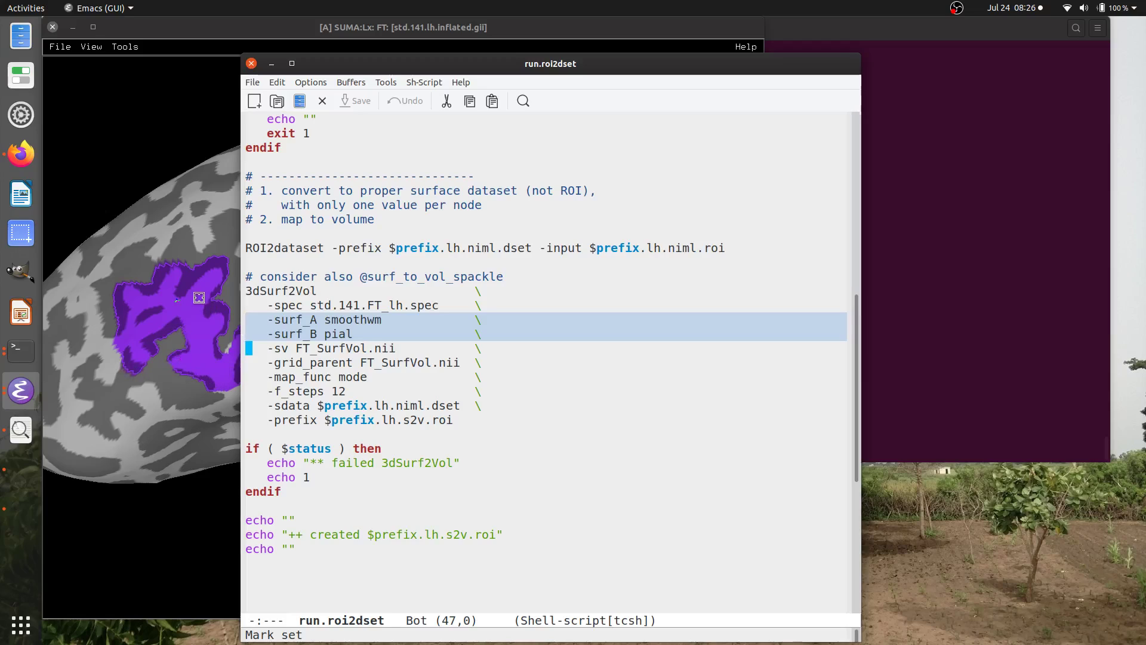
# Step: Select the -map_func and -f_steps lines and highlight the $prefix.lh.s2v.roi output name
pyautogui.click(310, 377)
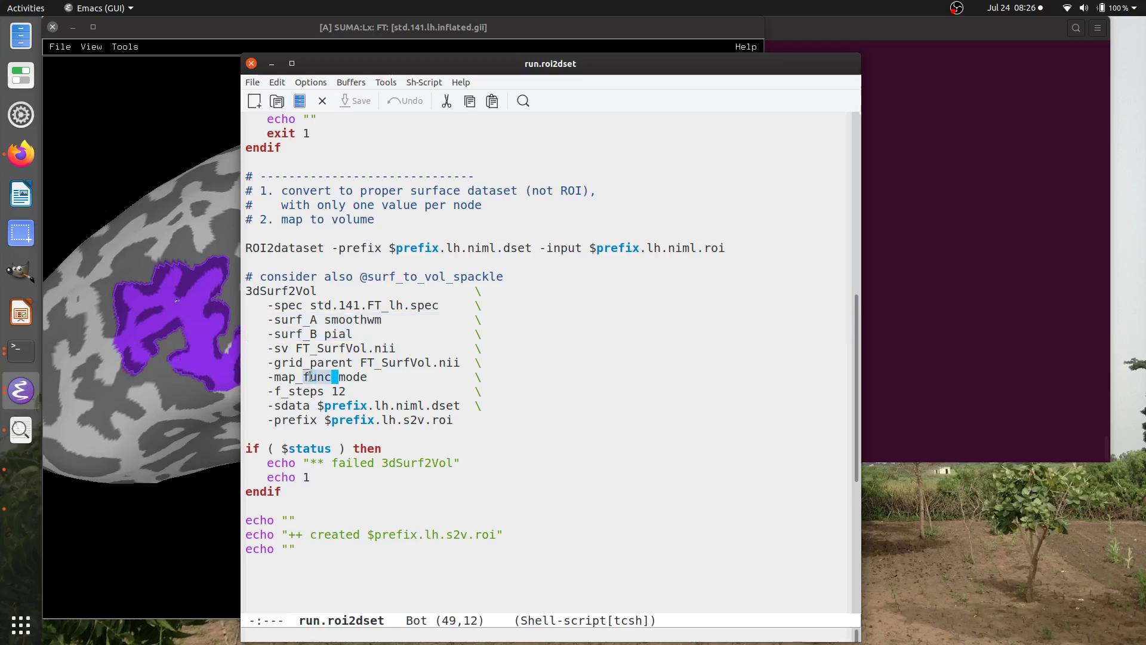
pyautogui.tripleClick(310, 376)
pyautogui.hotkey('shift', 'Down')
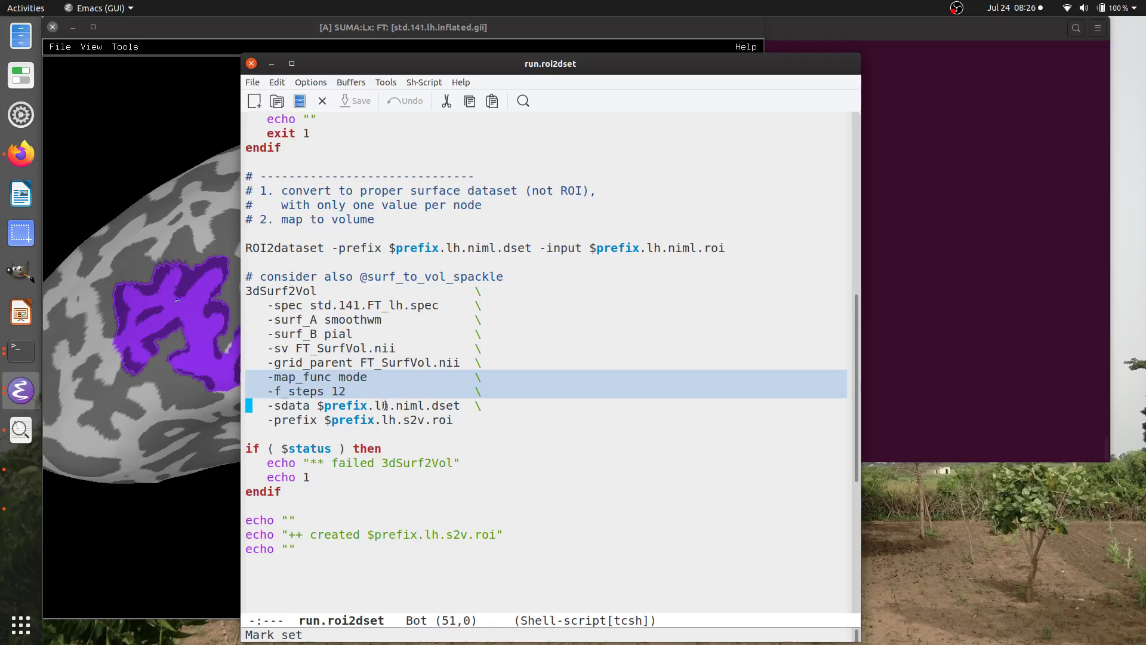
pyautogui.tripleClick(277, 421)
pyautogui.click(389, 420)
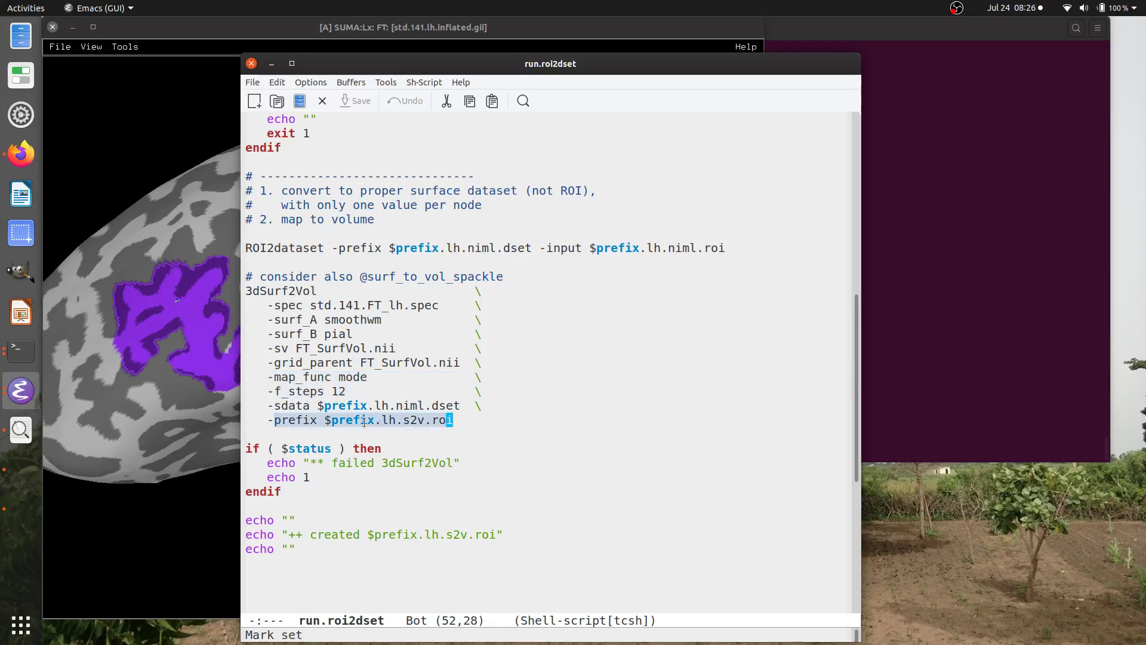
pyautogui.moveTo(332, 420); pyautogui.dragTo(471, 427)
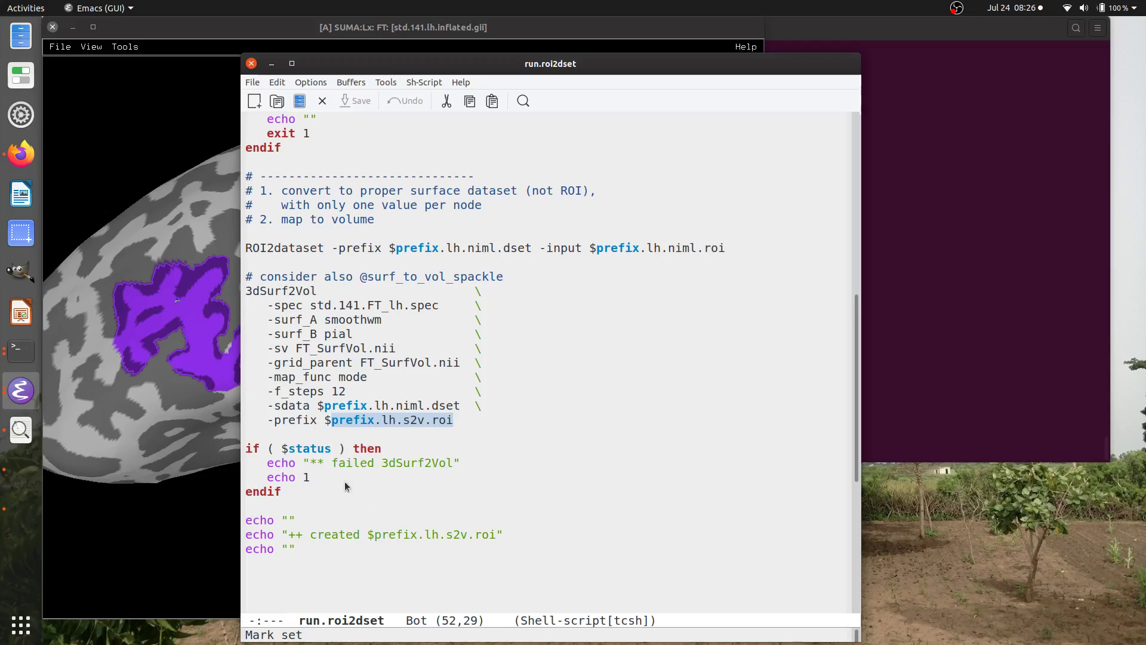
# Step: Enter tcsh run.roi2dset at the terminal prompt using Tab completion
pyautogui.click(973, 284)
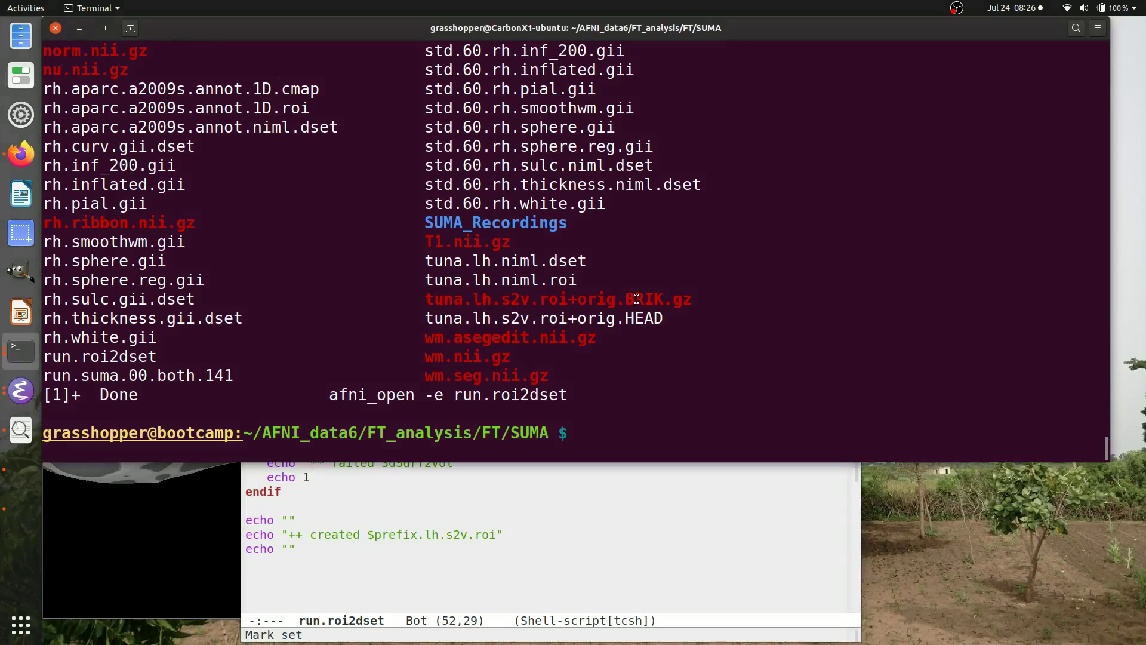
pyautogui.write('tcsh ru')
pyautogui.press('Tab')
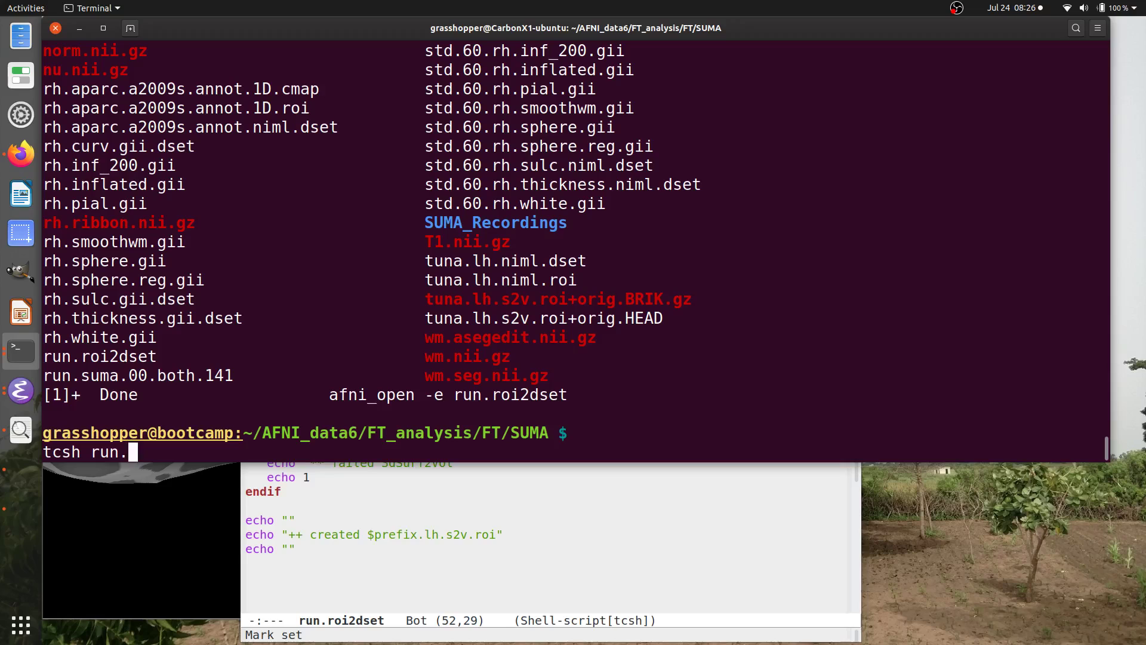
pyautogui.write('ro')
pyautogui.press('Tab')
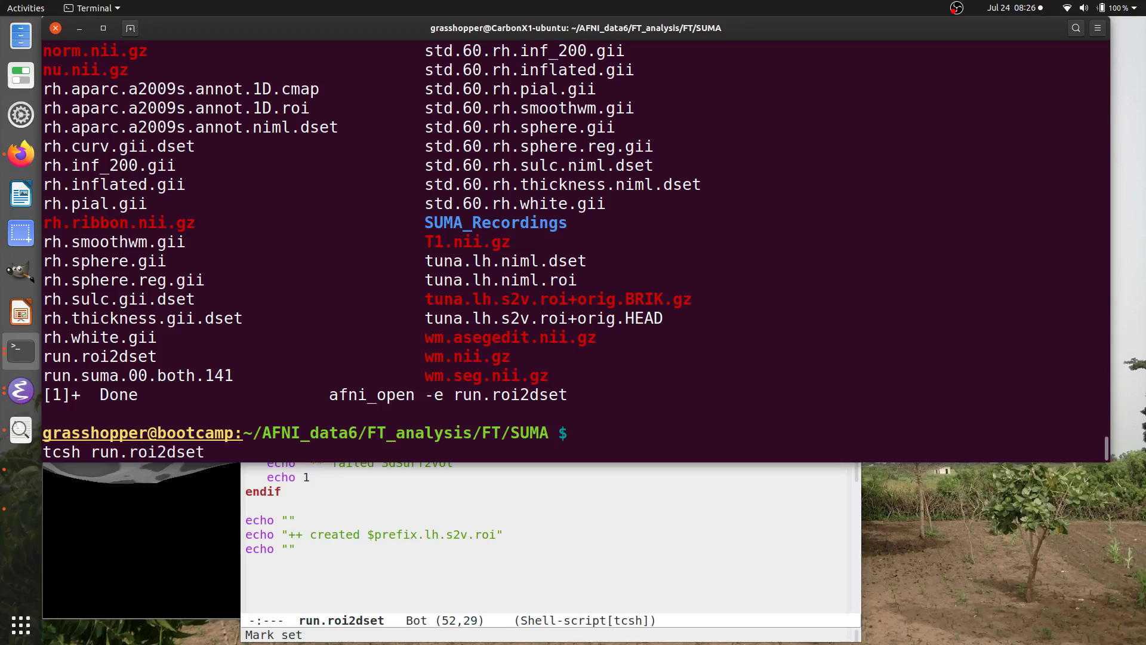
# Step: Check in the script that the ROI prefix comes from $argv[1], then return to the terminal
pyautogui.click(651, 489)
pyautogui.scroll(6, 651, 490)
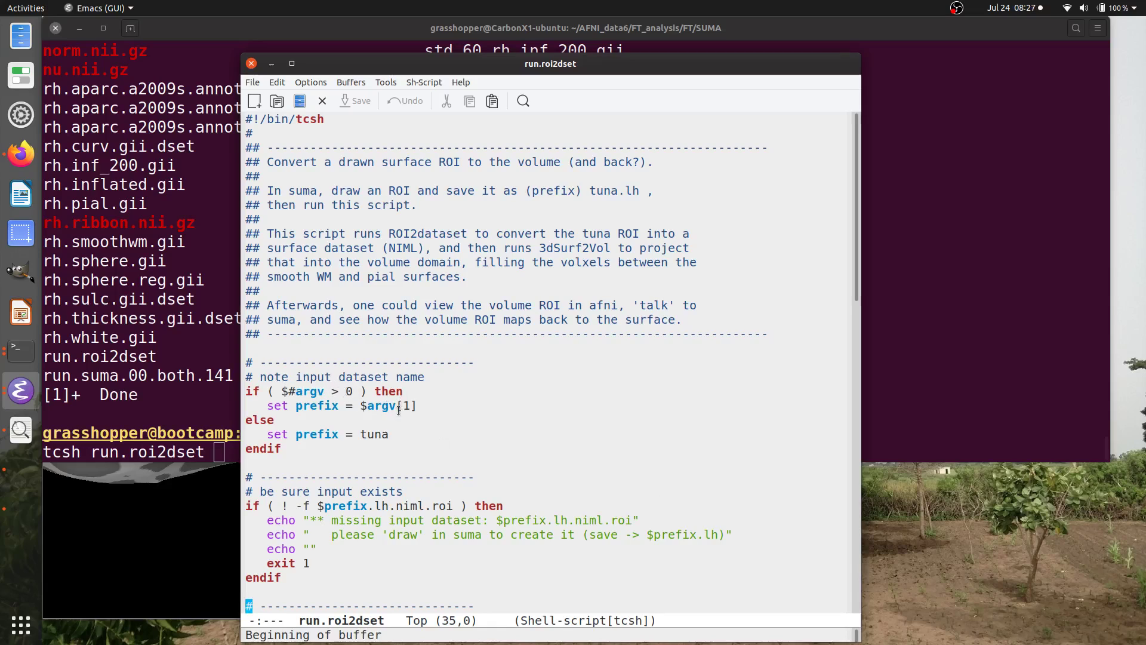
pyautogui.moveTo(361, 406); pyautogui.dragTo(429, 400)
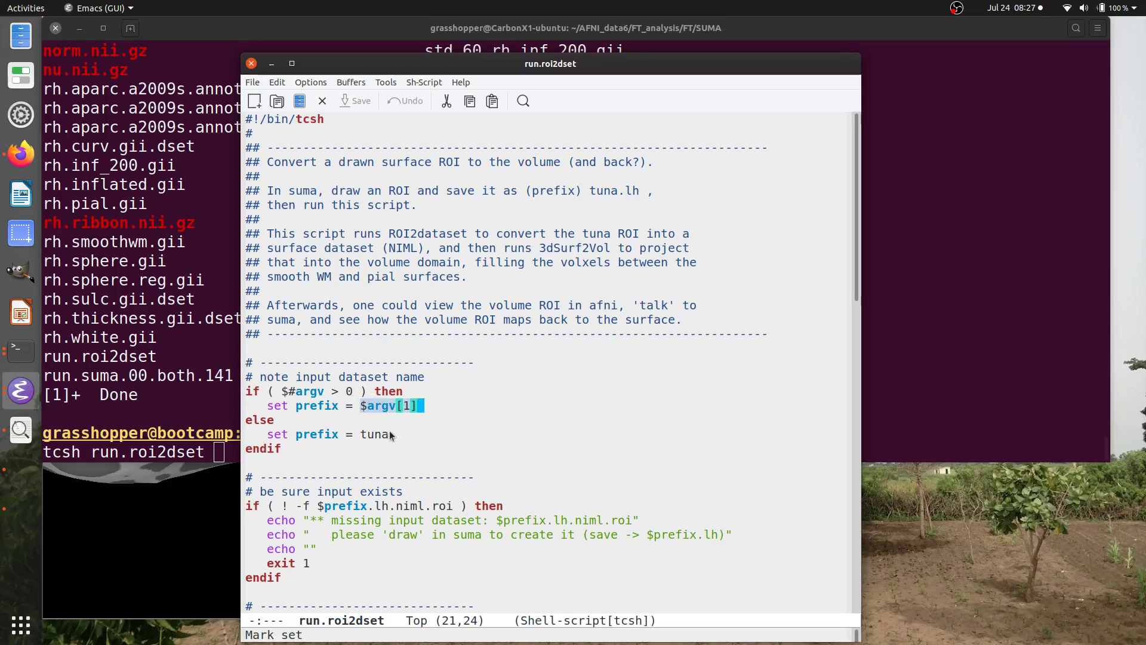
pyautogui.click(233, 371)
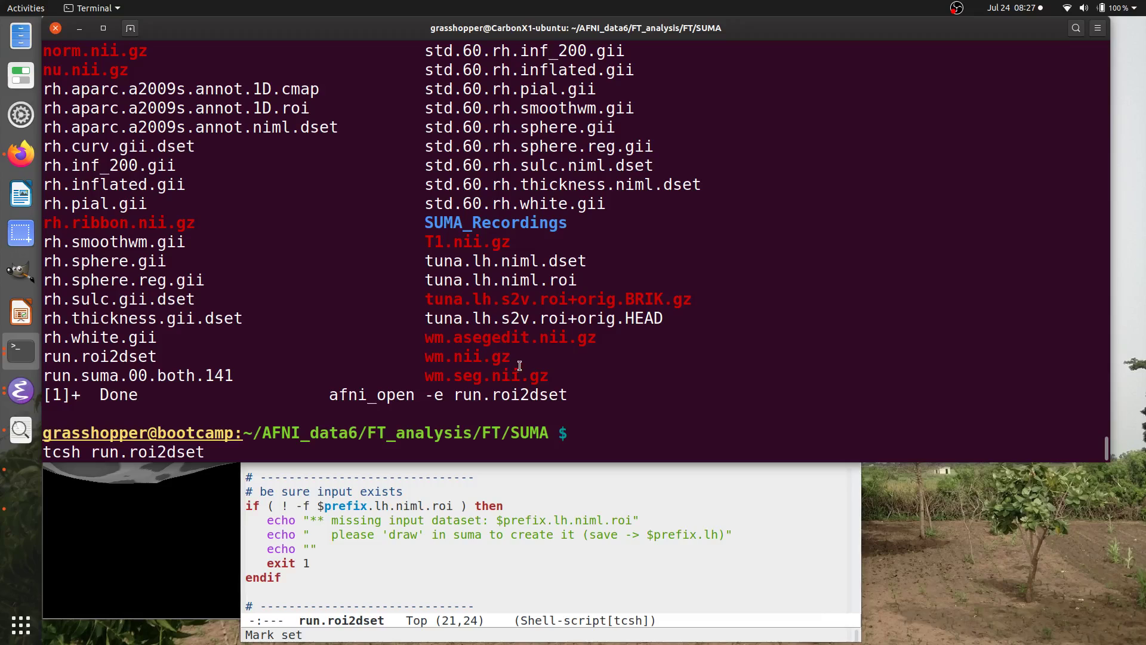
# Step: Clear the prompt and list the folder's files by modification time with ls -ltr
pyautogui.hotkey('ctrl', 'u')
pyautogui.write('ltr')
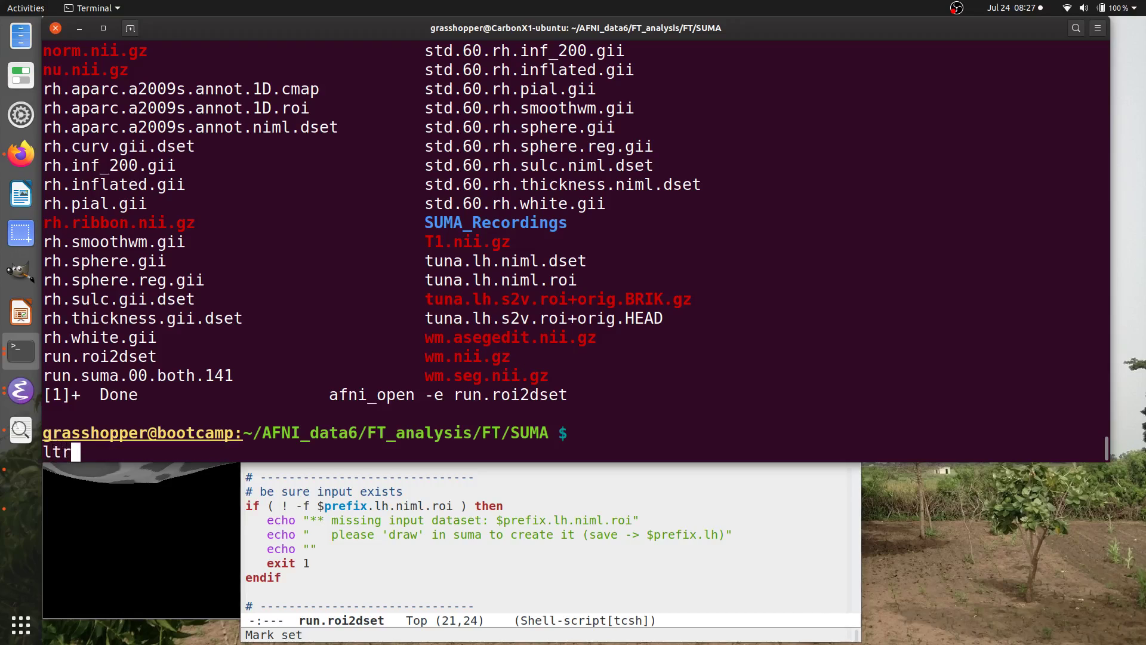
pyautogui.press('BackSpace')
pyautogui.press('BackSpace')
pyautogui.write('s -ltr')
pyautogui.press('Return')
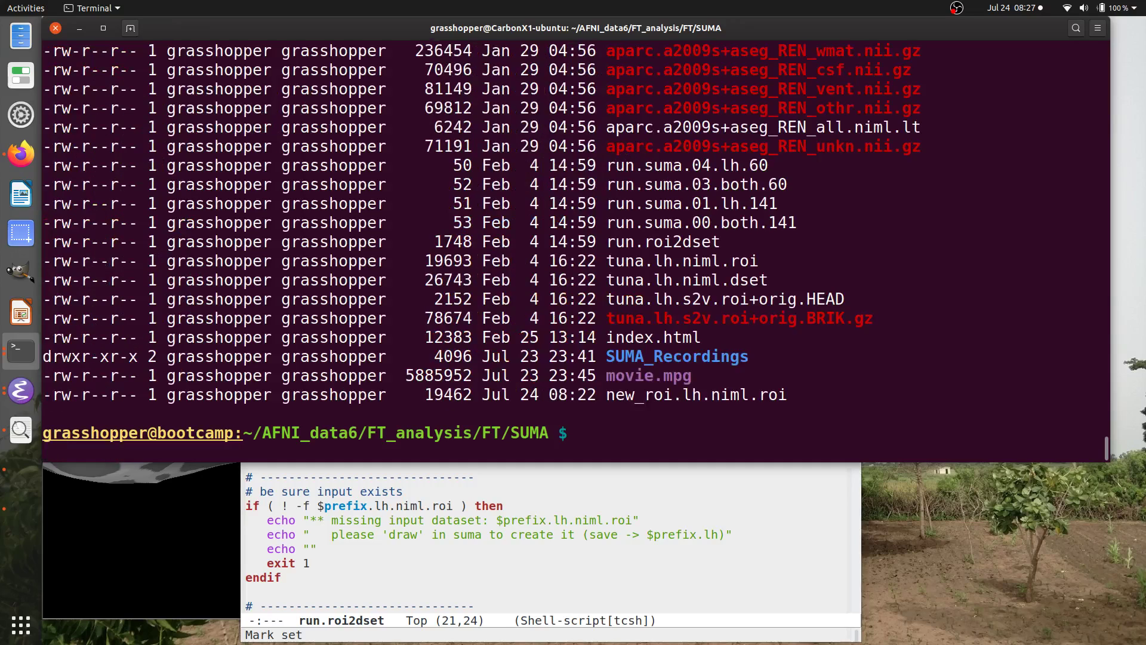
# Step: Run tcsh run.roi2dset new_roi, pasting and trimming the ROI file name as the argument
pyautogui.write('tcsh run.r')
pyautogui.press('Tab')
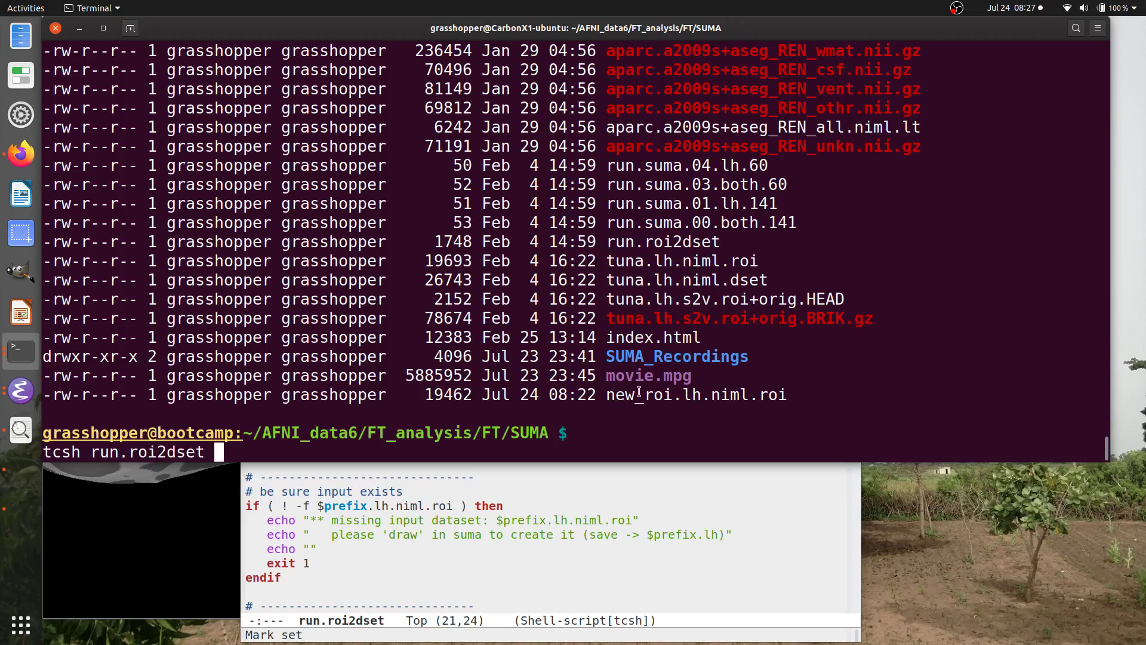
pyautogui.moveTo(608, 394); pyautogui.dragTo(769, 396)
pyautogui.middleClick(521, 365)
pyautogui.press('BackSpace')
pyautogui.press('BackSpace')
pyautogui.press('BackSpace')
pyautogui.press('BackSpace')
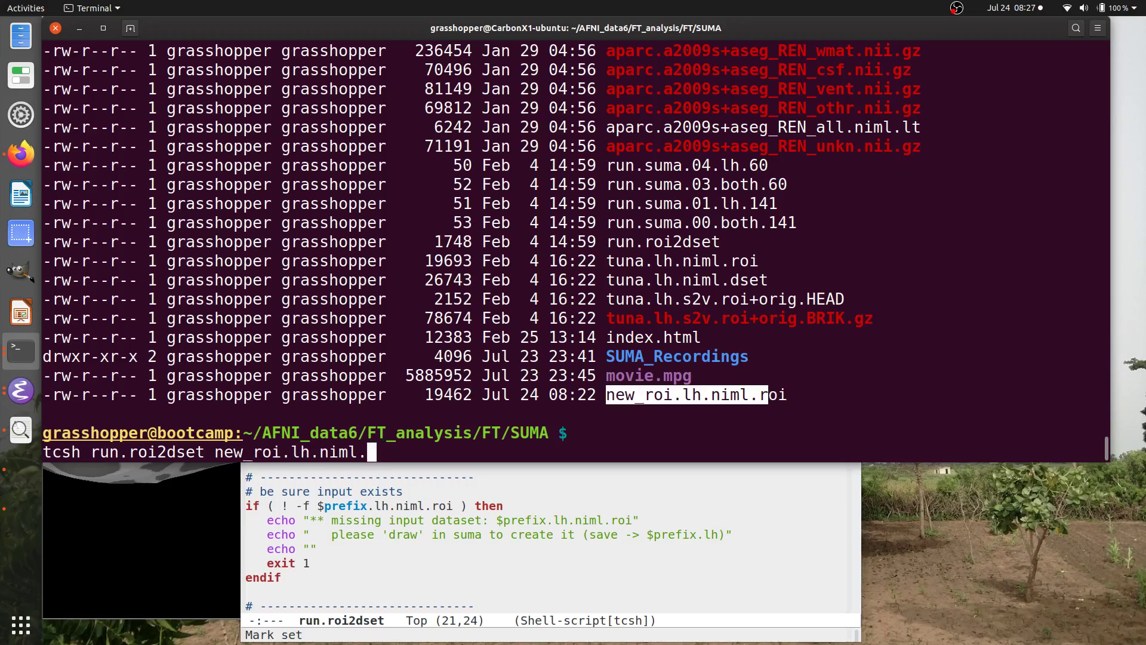
pyautogui.press('BackSpace')
pyautogui.press('BackSpace')
pyautogui.press('BackSpace')
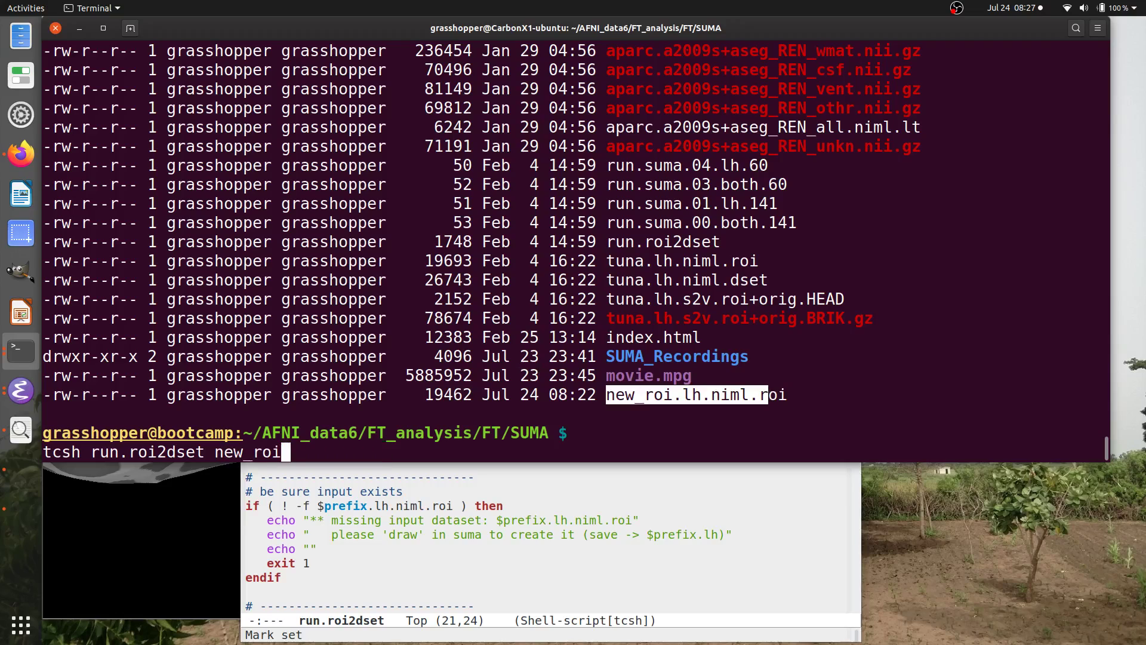
pyautogui.click(511, 520)
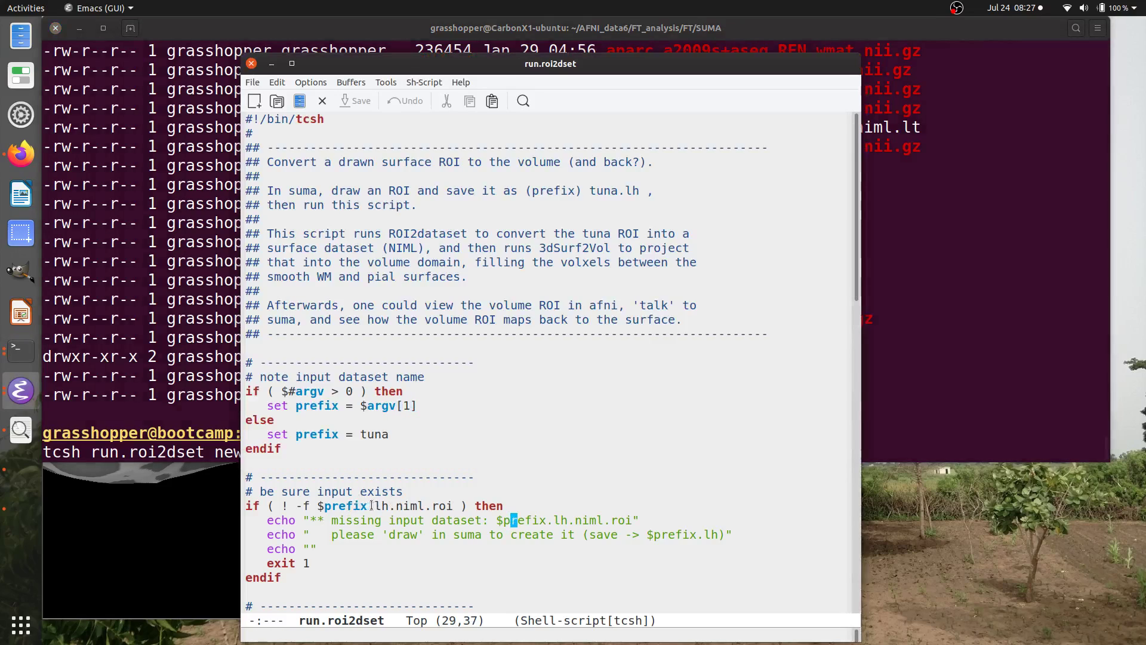
pyautogui.click(157, 303)
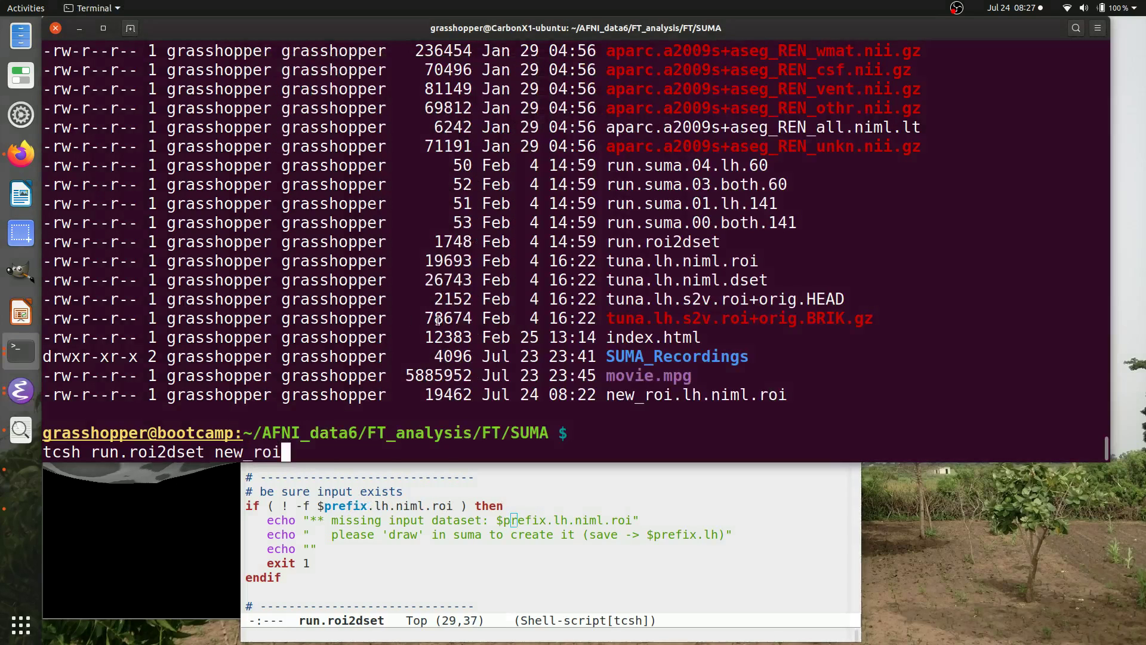
pyautogui.press('Return')
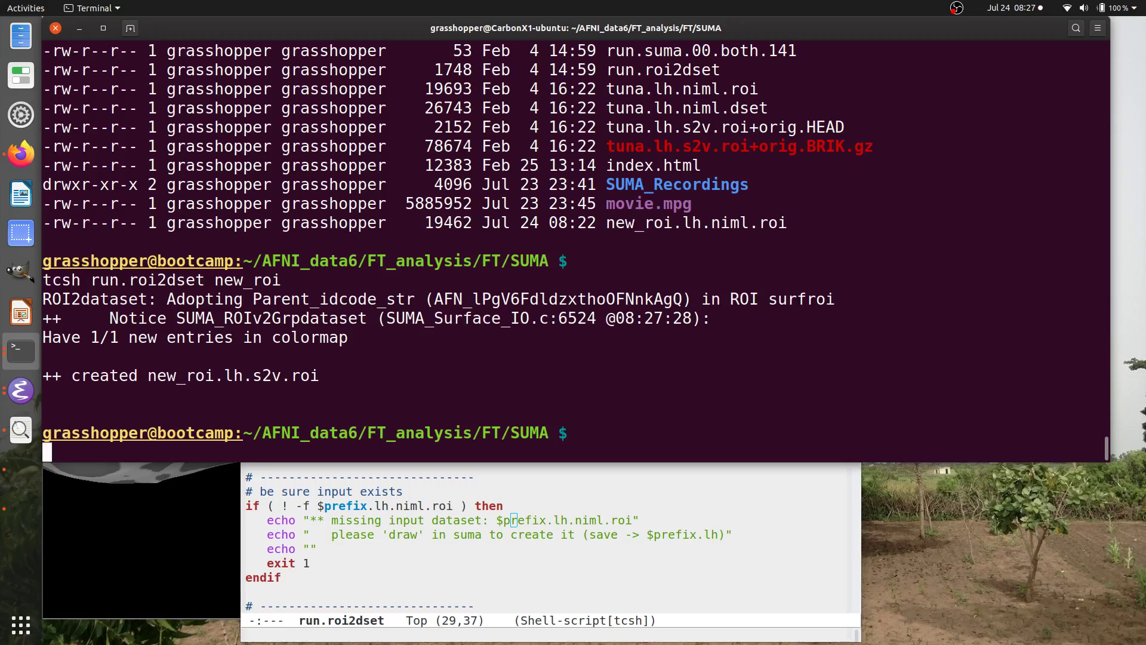
# Step: Point out the created new_roi.lh.s2v.roi name in the script's output
pyautogui.doubleClick(215, 374)
pyautogui.click(215, 374)
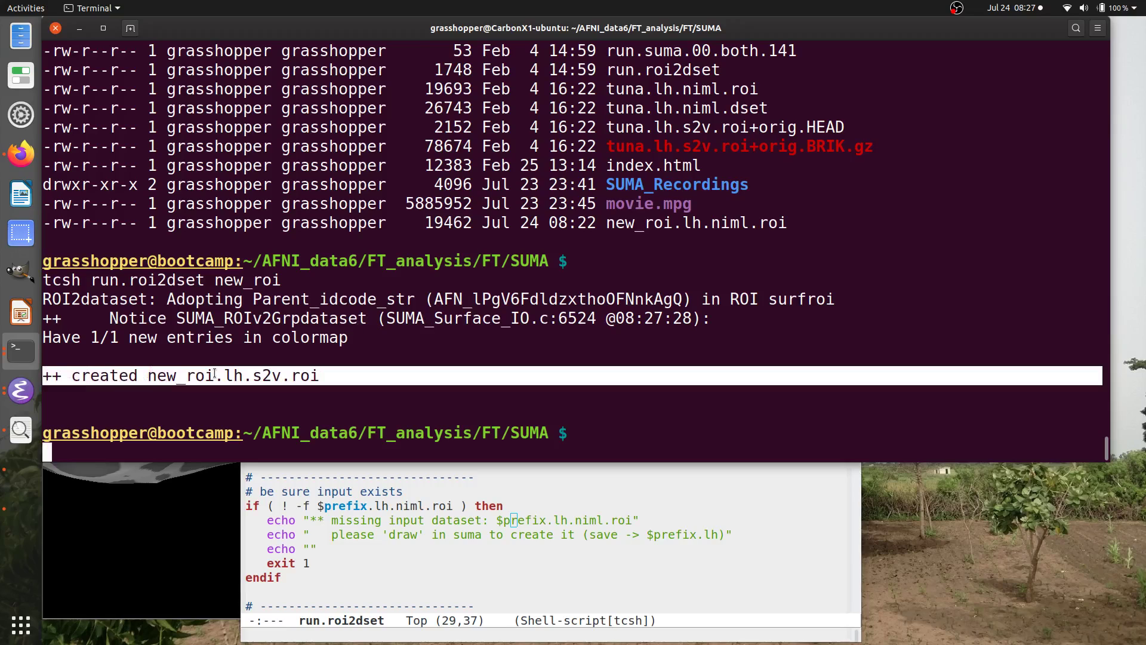
pyautogui.doubleClick(215, 374)
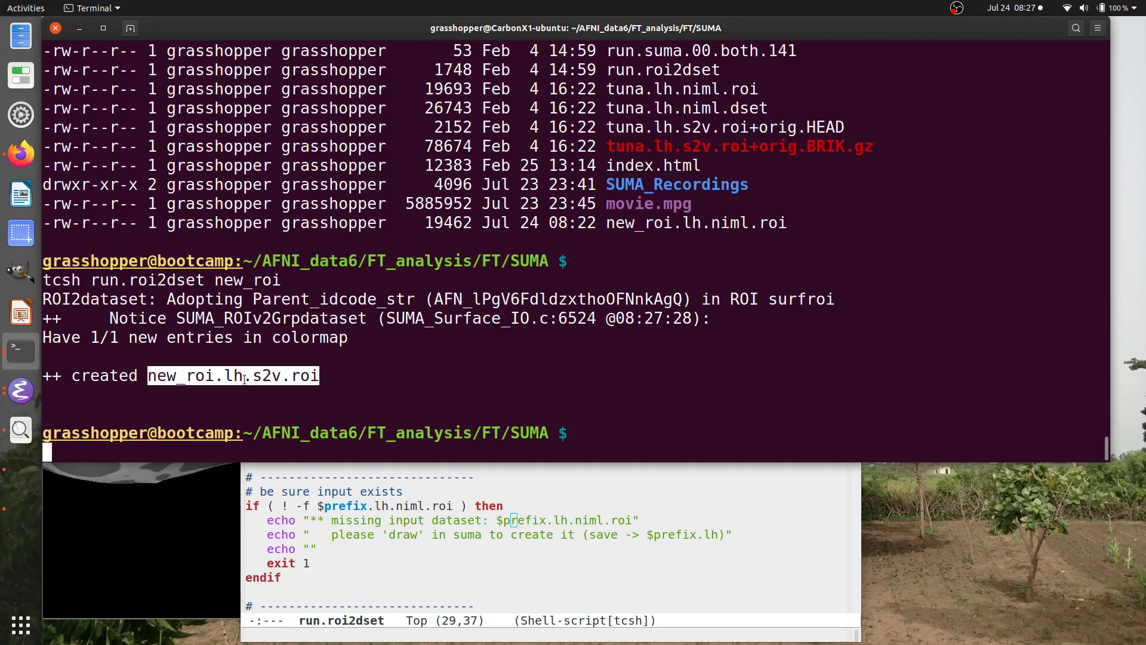
pyautogui.click(461, 377)
# Step: List files with ls -ltr and point out new_roi.lh.niml.dset and the new_roi HEAD/BRIK.gz files
pyautogui.write('ls -ltr')
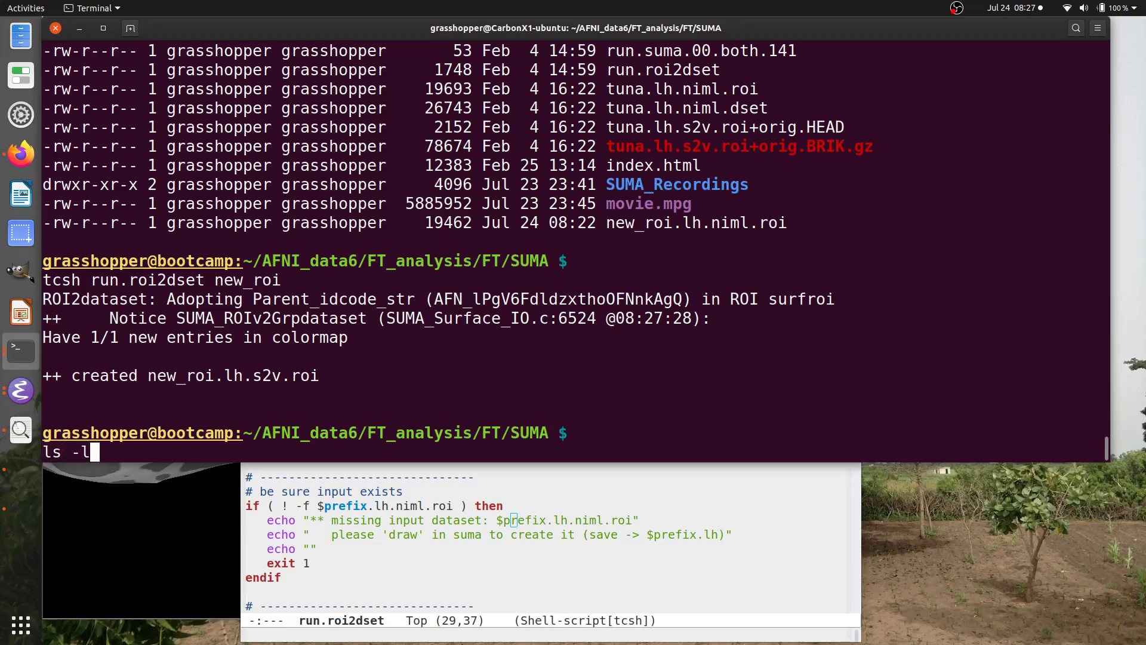
pyautogui.press('Return')
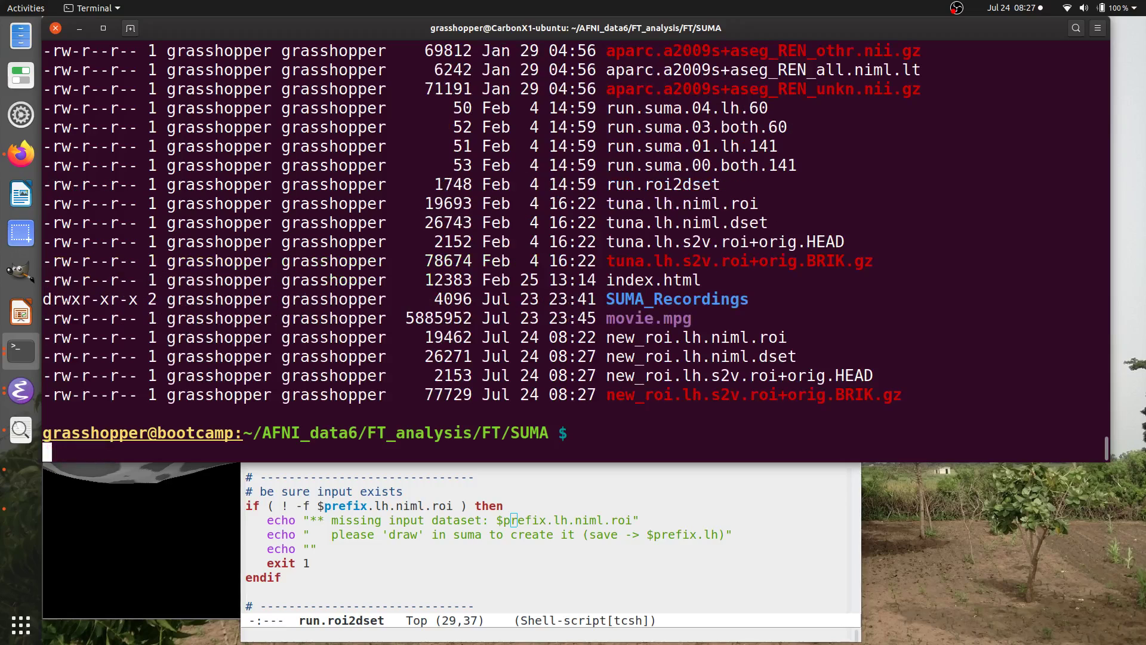
pyautogui.doubleClick(760, 357)
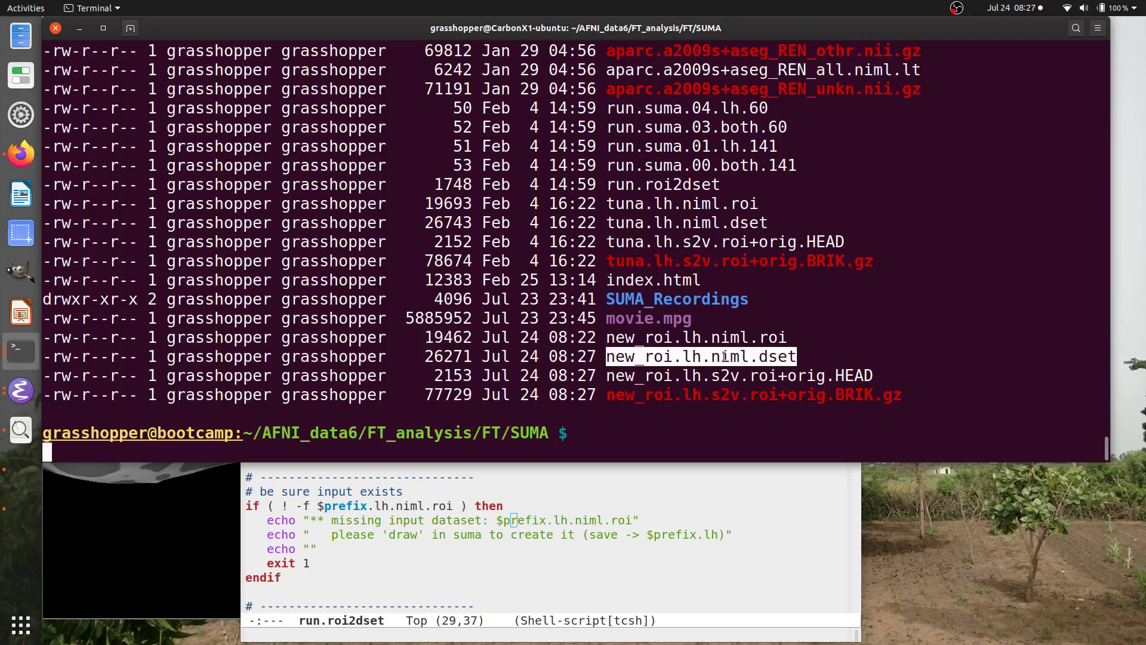
pyautogui.doubleClick(690, 375)
pyautogui.doubleClick(697, 394)
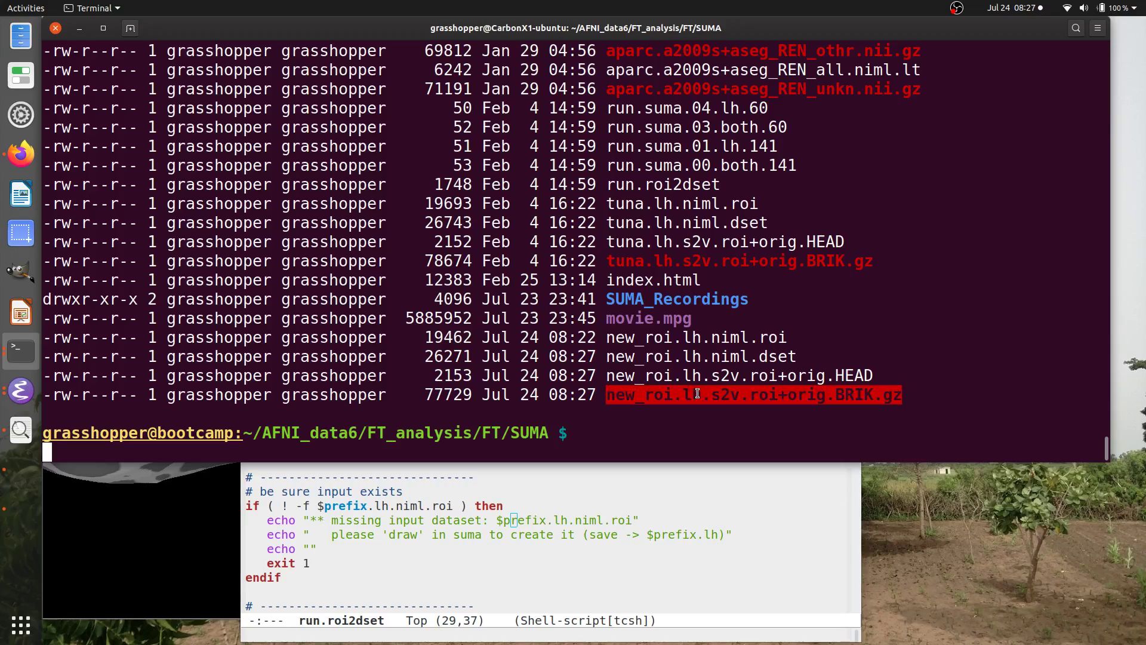
pyautogui.doubleClick(690, 376)
pyautogui.doubleClick(697, 394)
# Step: Launch AFNI from the SUMA folder with the afni command
pyautogui.click(682, 368)
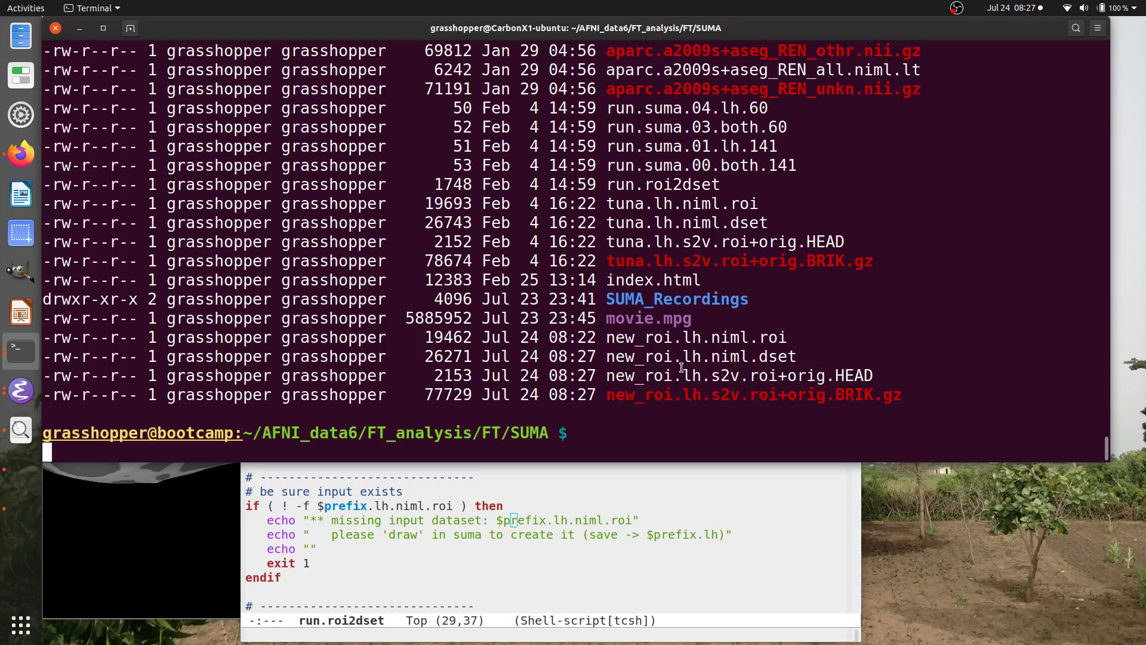
pyautogui.write('afni')
pyautogui.press('Return')
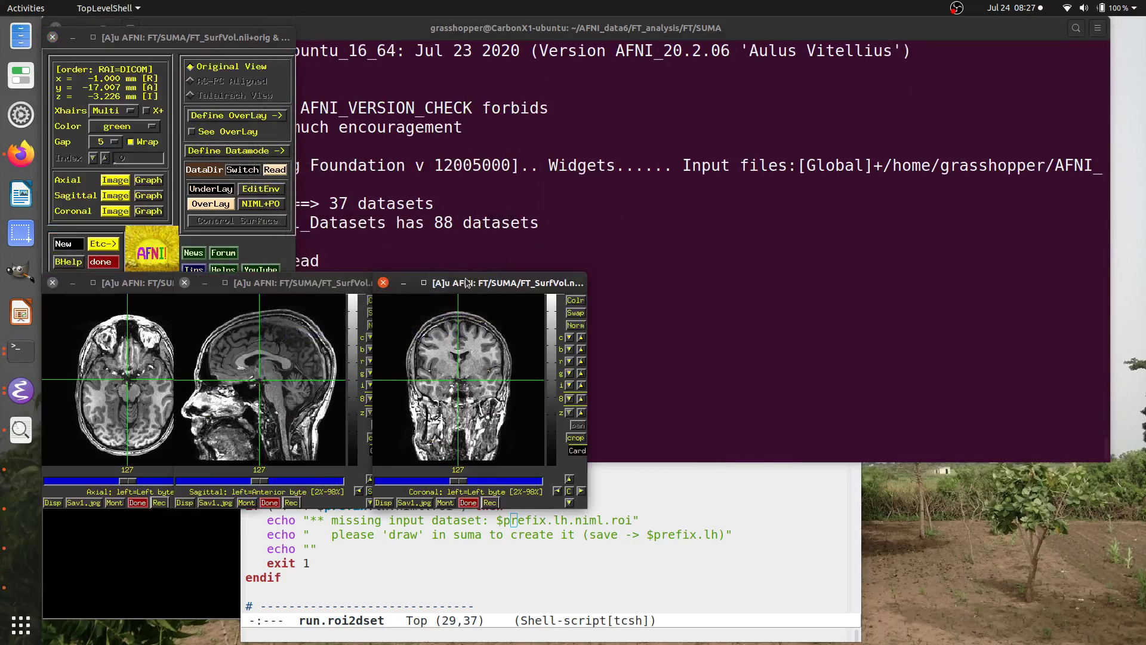
# Step: Choose new_roi.lh.s2v.roi from the overlay chooser as the overlay on FT_SurfVol
pyautogui.click(218, 203)
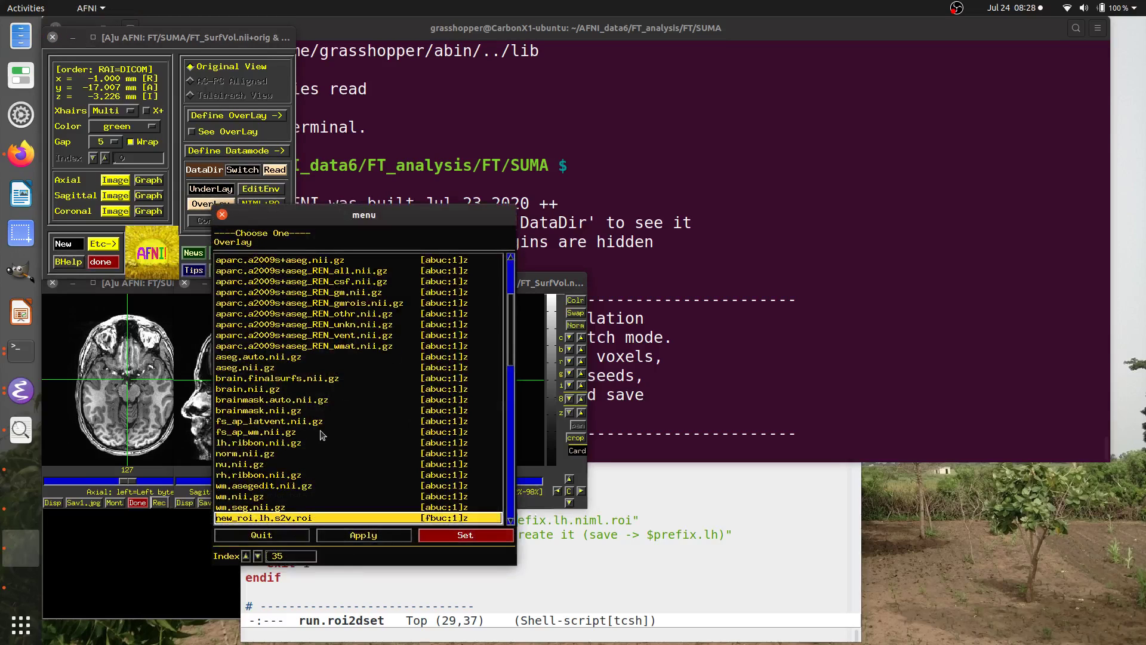
pyautogui.scroll(-2, 321, 434)
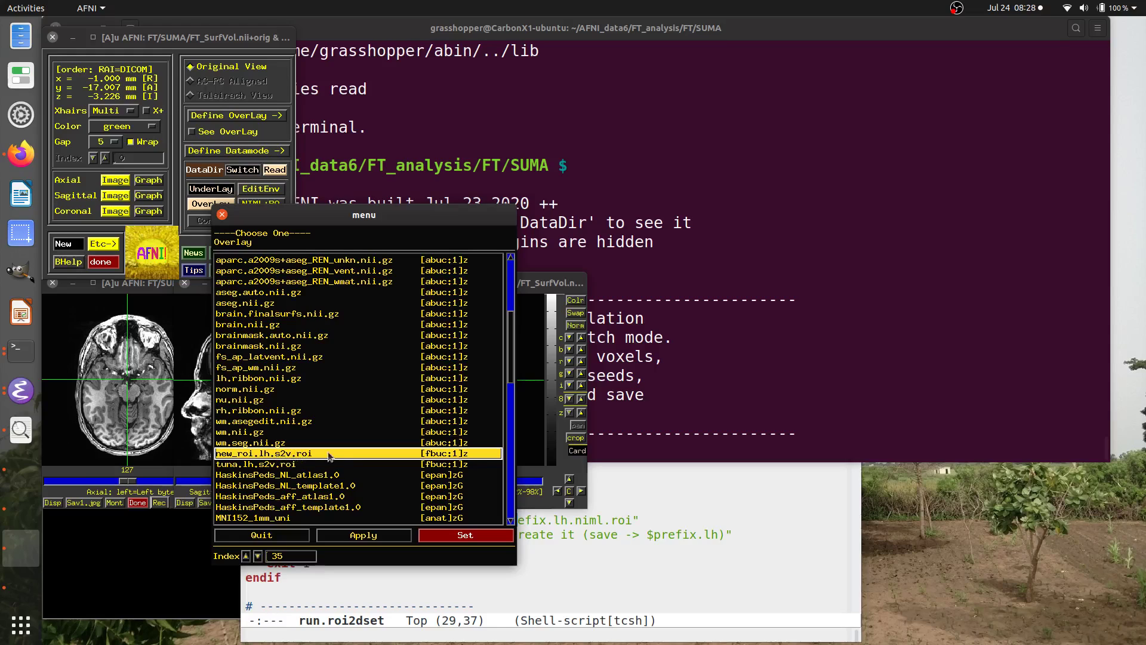
pyautogui.click(466, 535)
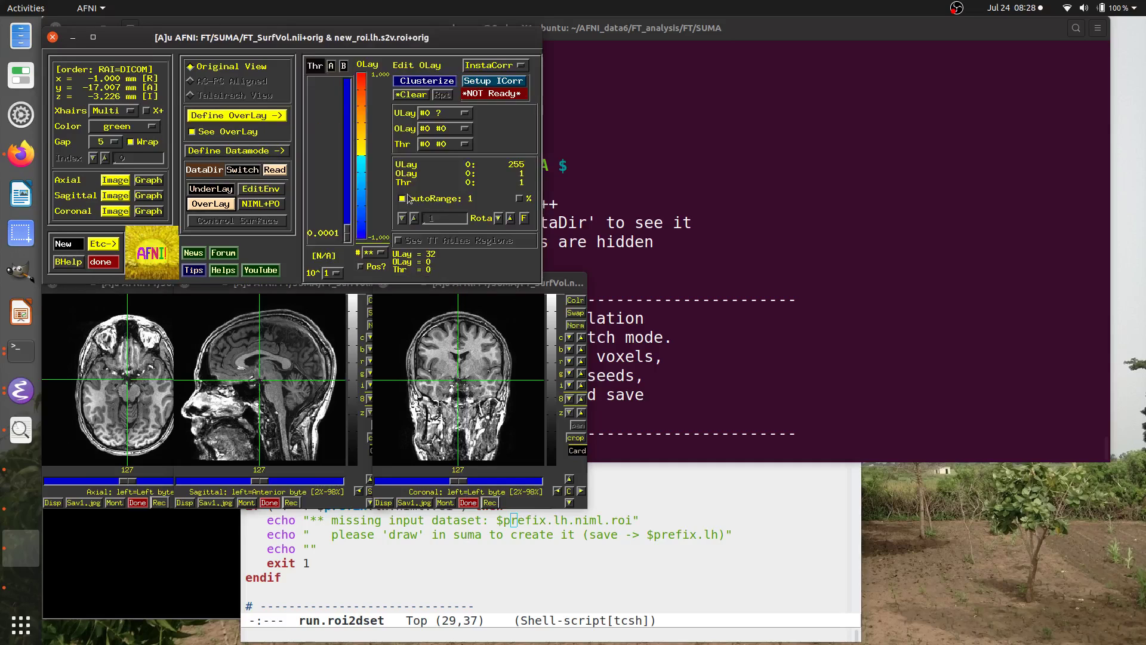
pyautogui.scroll(16, 172, 384)
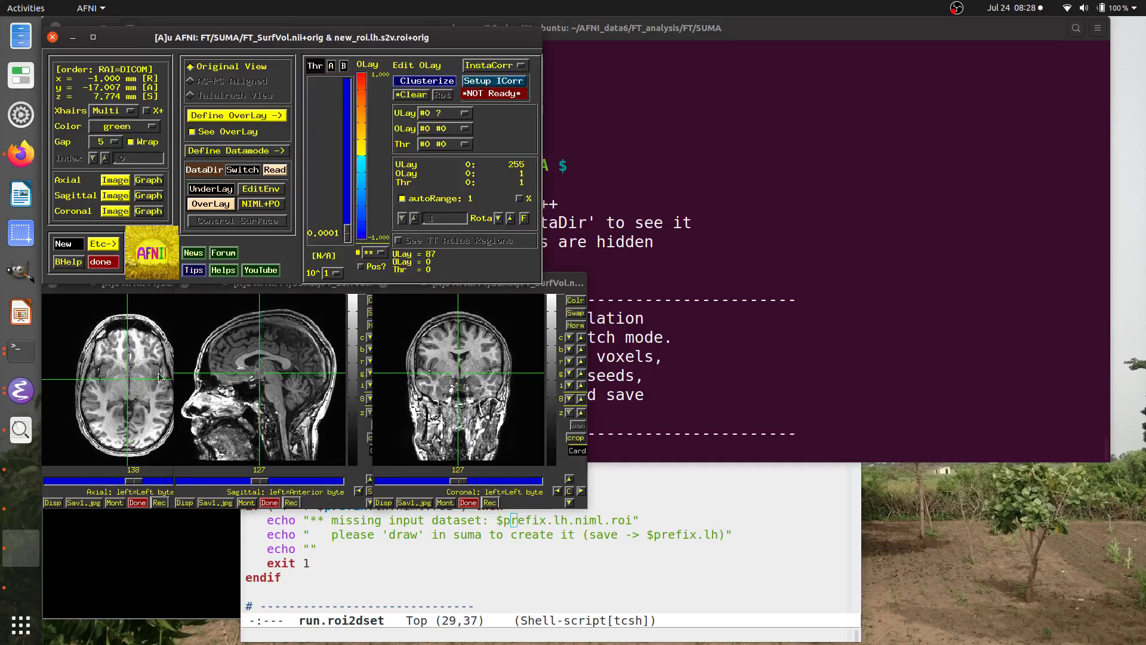
# Step: Clusterize the new_roi overlay with a minimum cluster size of 2 voxels
pyautogui.click(429, 81)
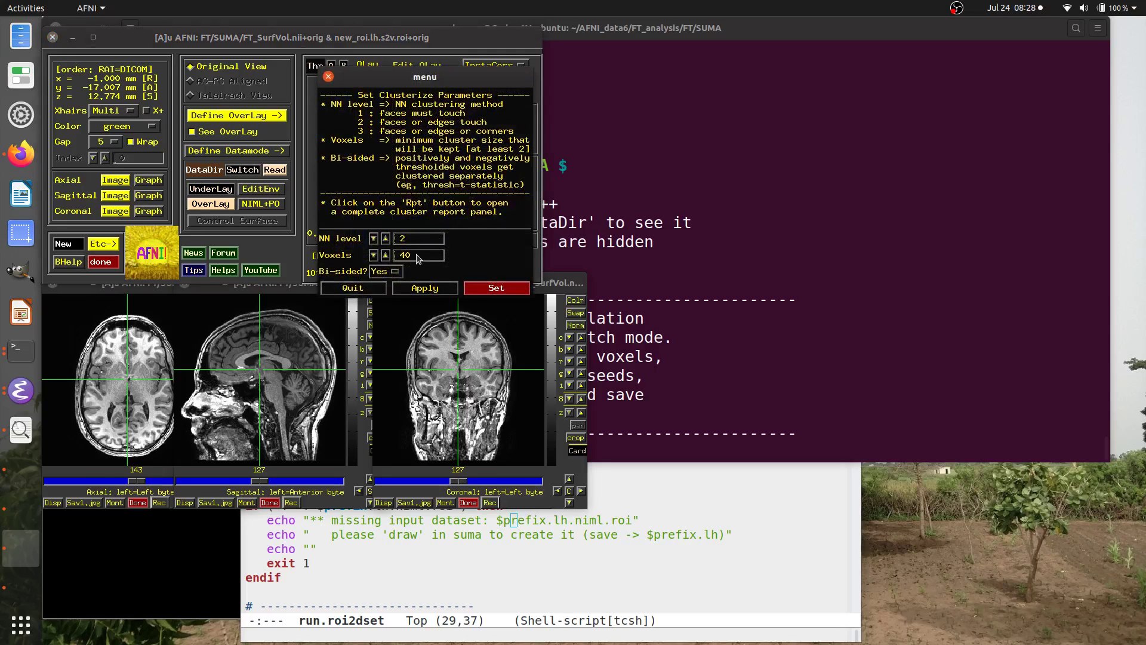
pyautogui.doubleClick(412, 256)
pyautogui.write('2')
pyautogui.click(493, 288)
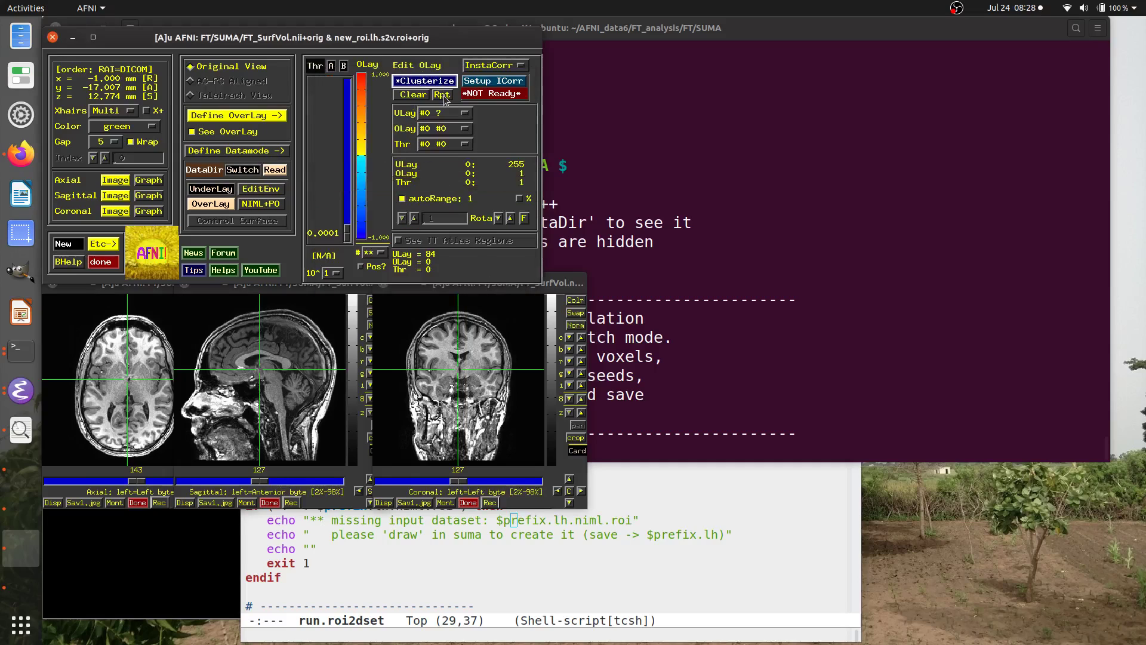
# Step: Jump to cluster #1 (8778 voxels) from the report and arrange the report and axial windows
pyautogui.click(443, 95)
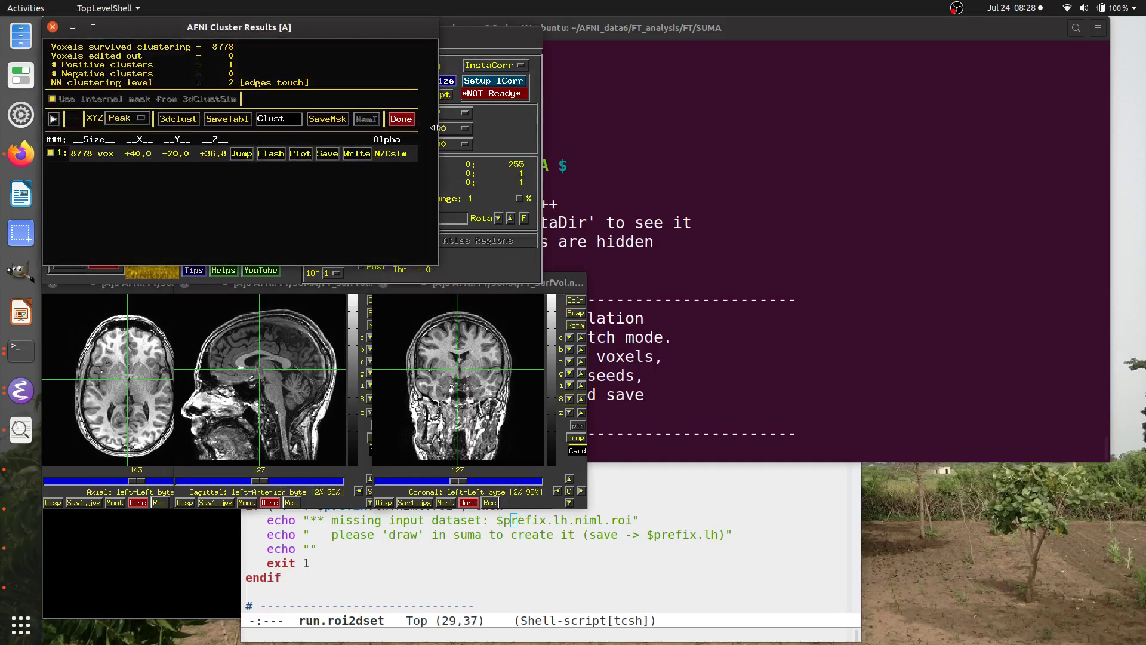
pyautogui.click(242, 154)
pyautogui.moveTo(250, 38); pyautogui.dragTo(890, 47)
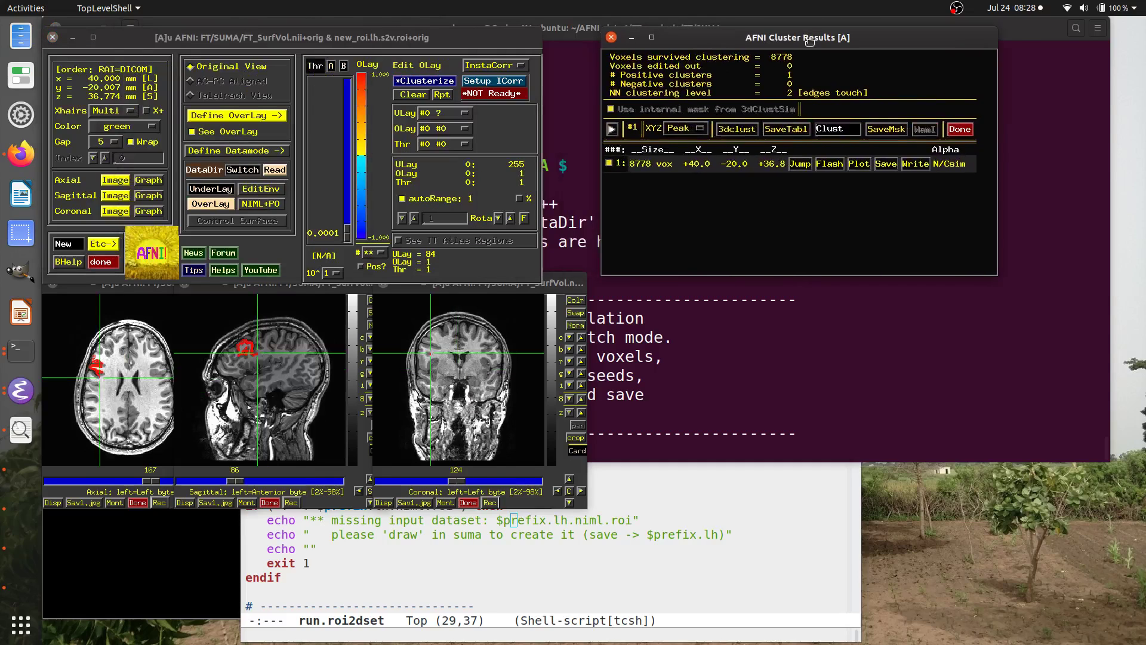
pyautogui.click(118, 466)
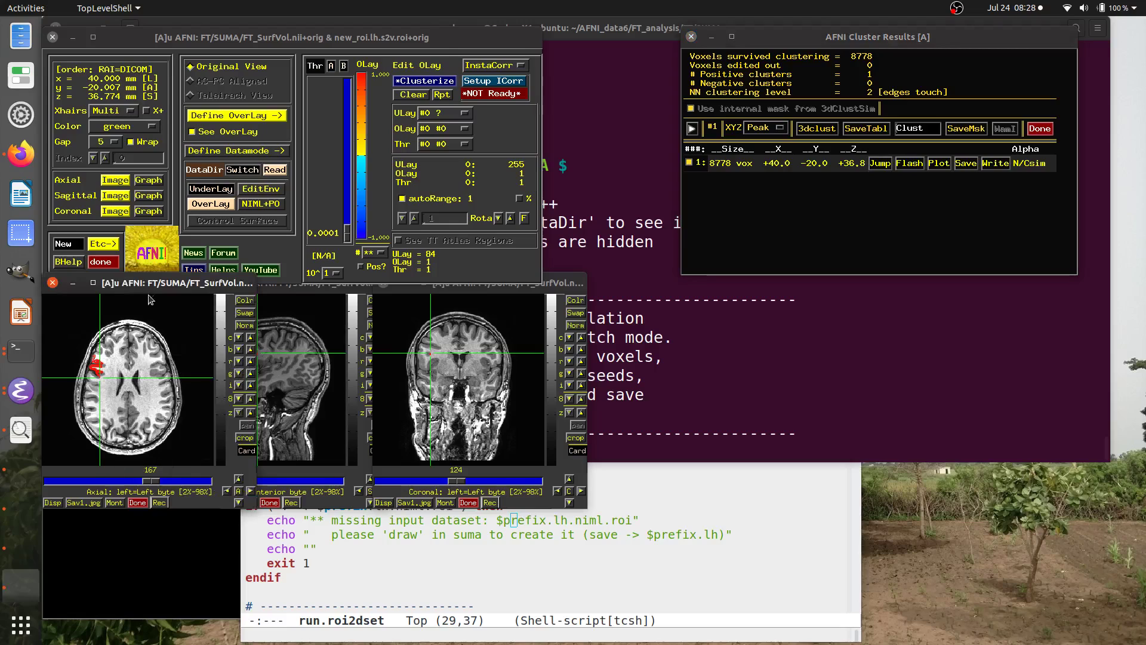
pyautogui.moveTo(151, 289); pyautogui.dragTo(793, 62)
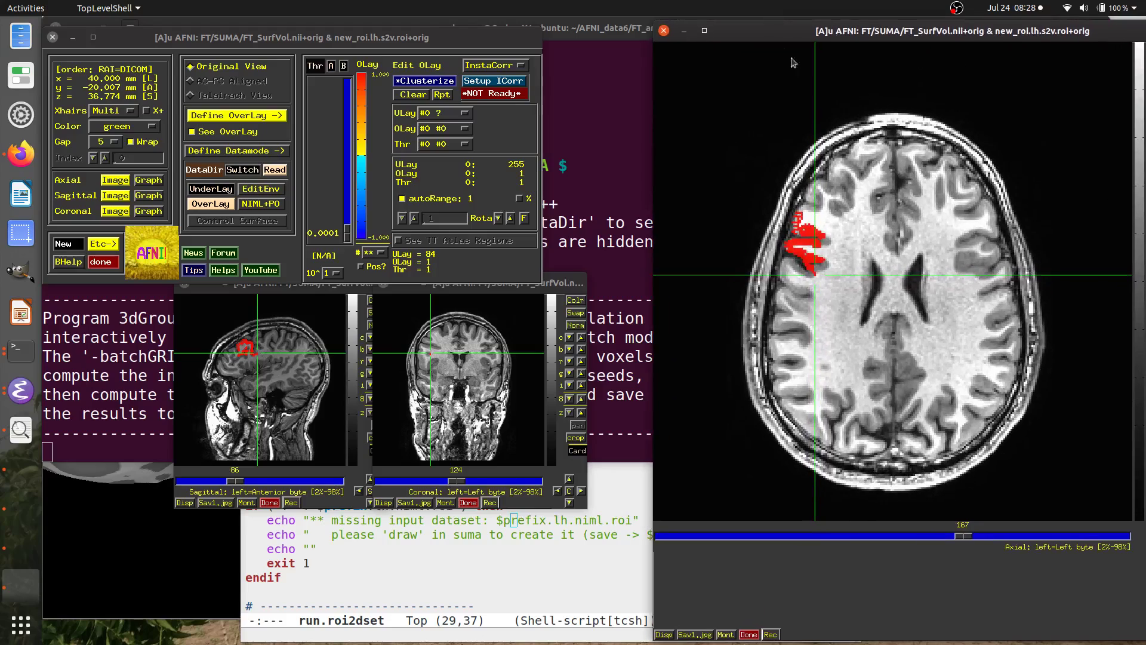
# Step: Page back and forth through the sagittal slices around slice 95
pyautogui.scroll(-2, 816, 270)
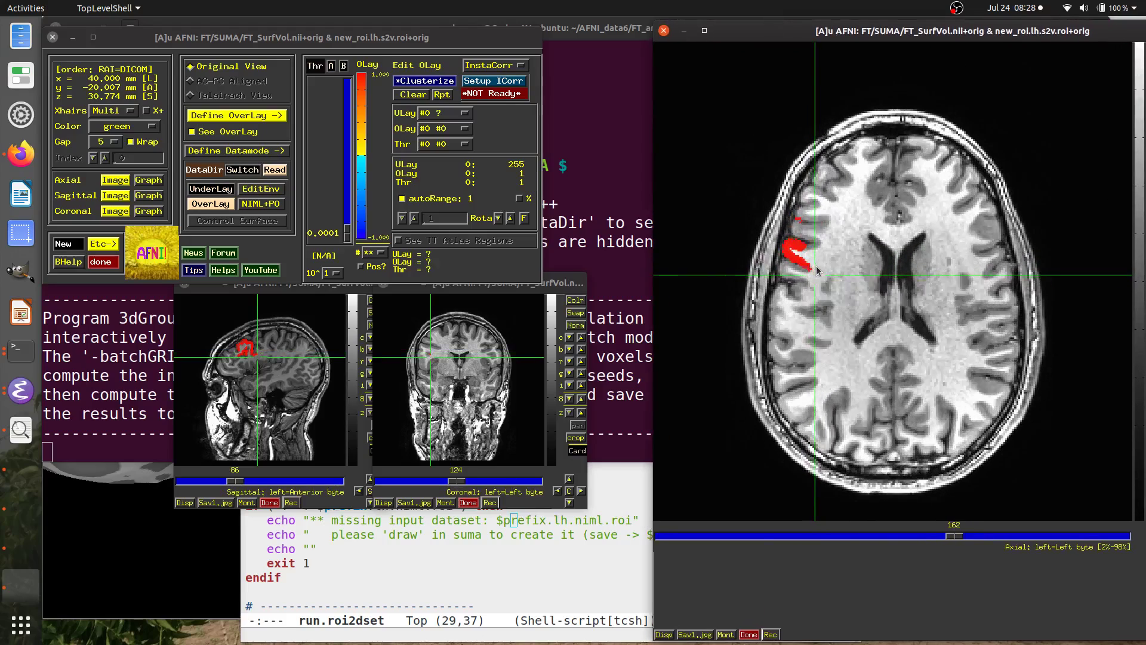
pyautogui.scroll(9, 817, 270)
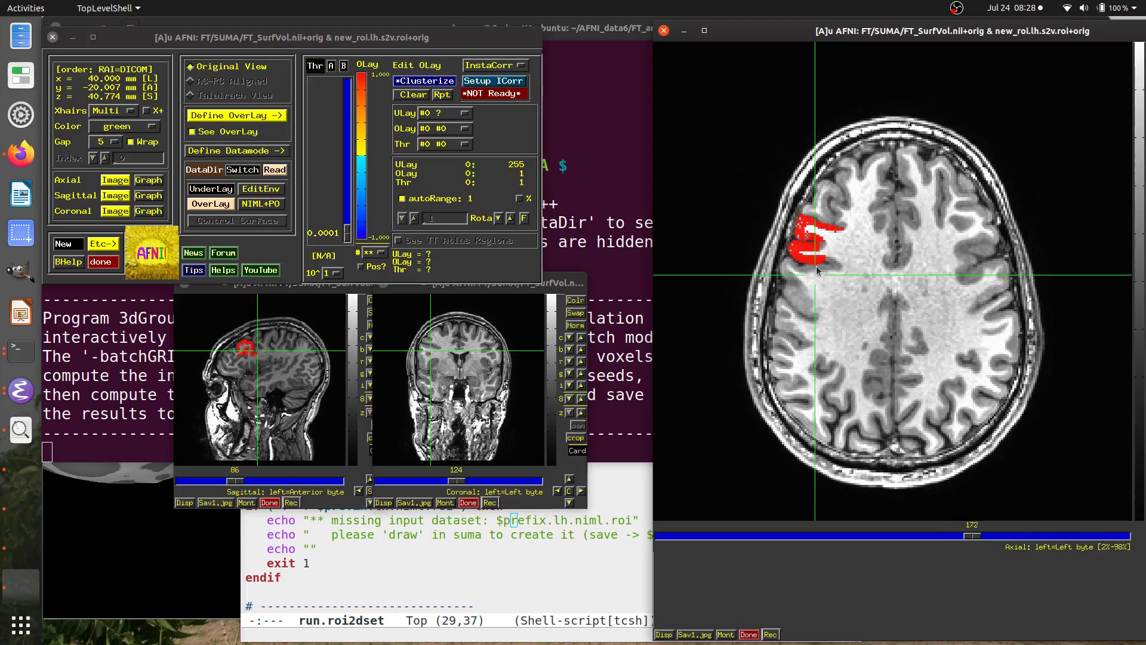
pyautogui.scroll(3, 816, 266)
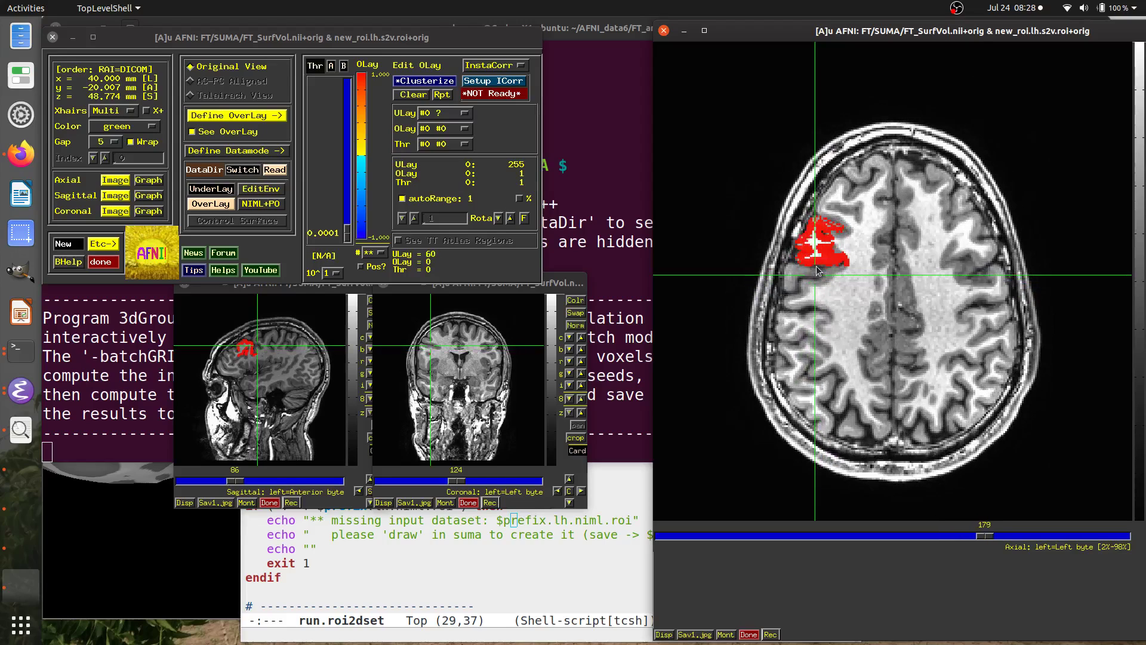
pyautogui.scroll(-9, 816, 268)
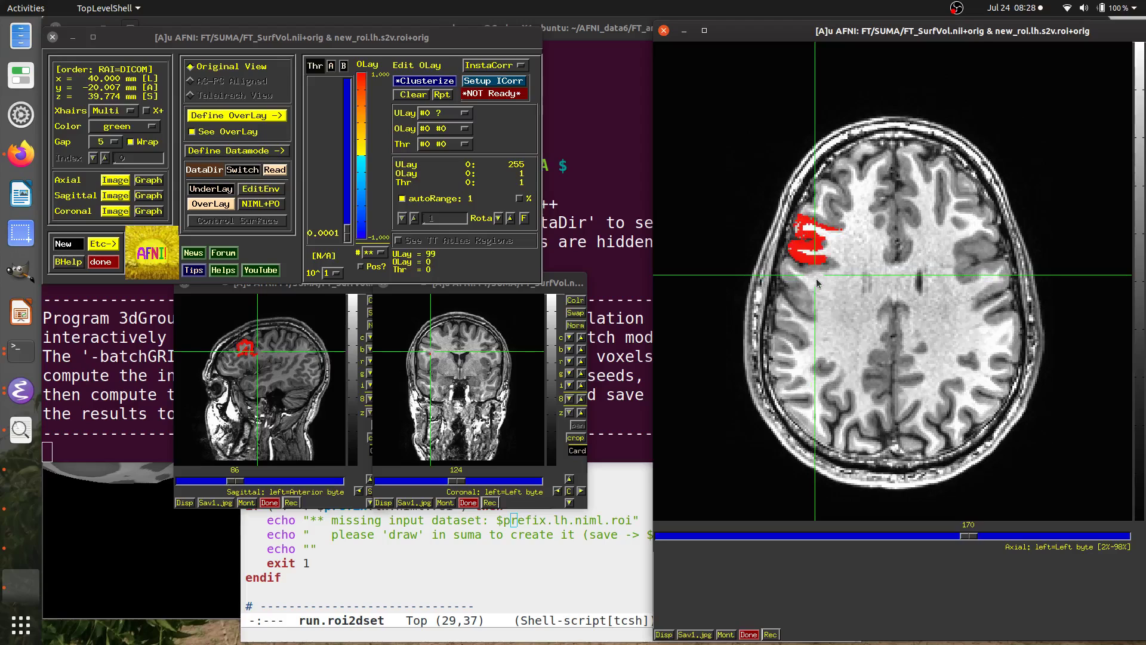
pyautogui.scroll(8, 819, 278)
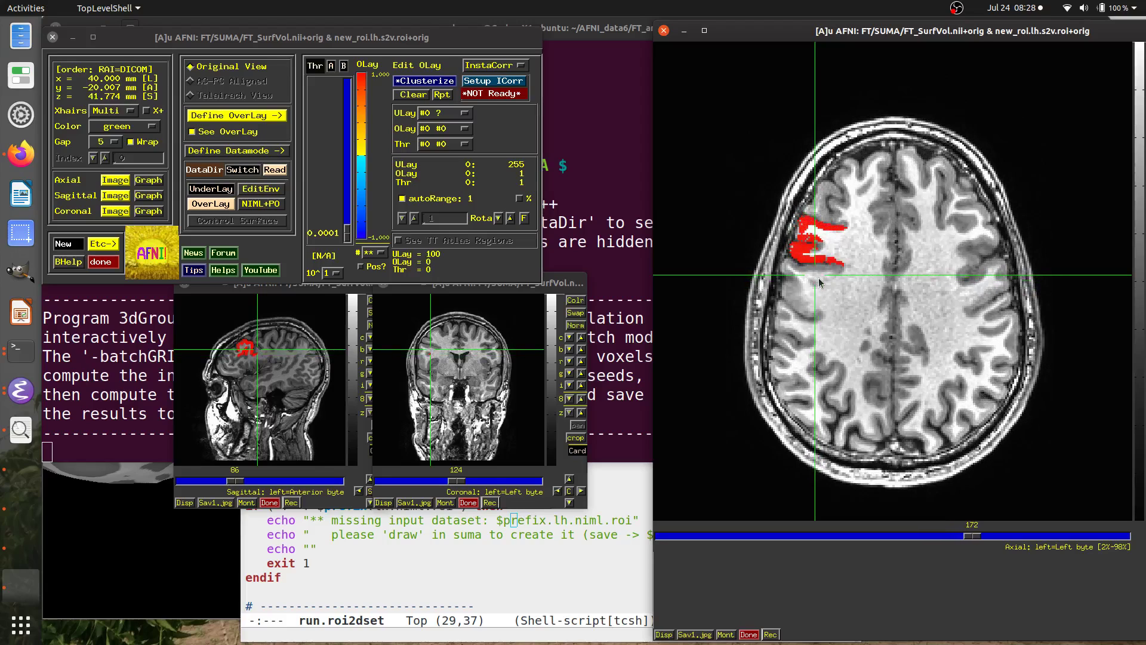
pyautogui.scroll(3, 818, 277)
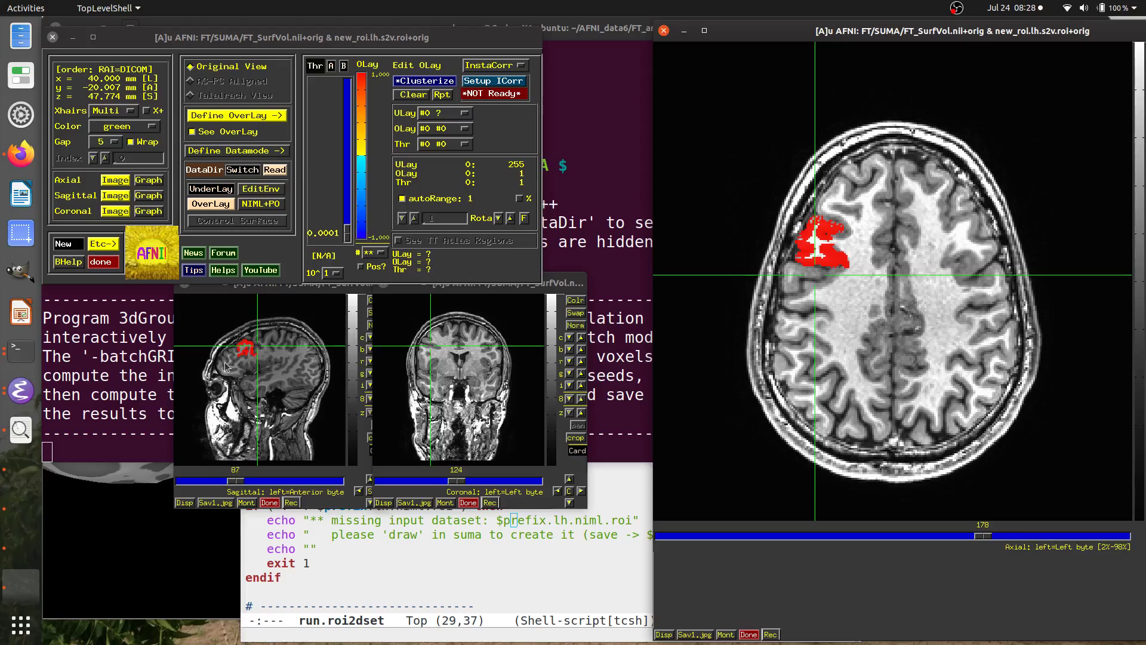
pyautogui.scroll(3, 280, 319)
# Step: Enlarge the sagittal viewer and step it up to slice 101 to inspect the red ROI
pyautogui.click(288, 293)
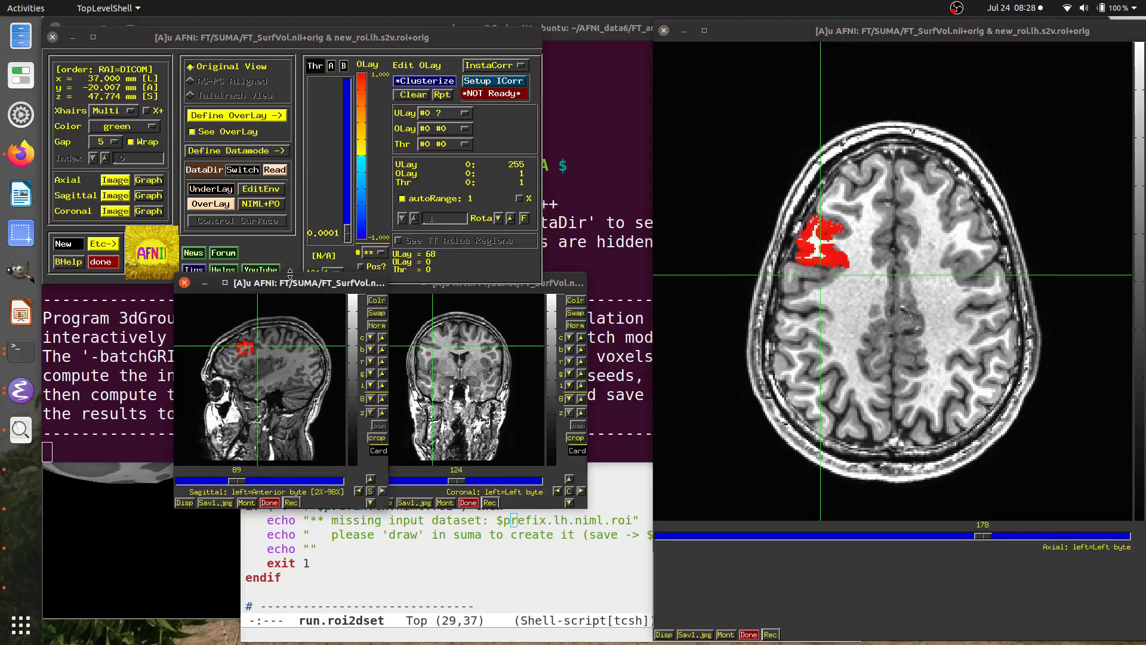
pyautogui.moveTo(291, 273); pyautogui.dragTo(537, 160)
pyautogui.scroll(7, 503, 356)
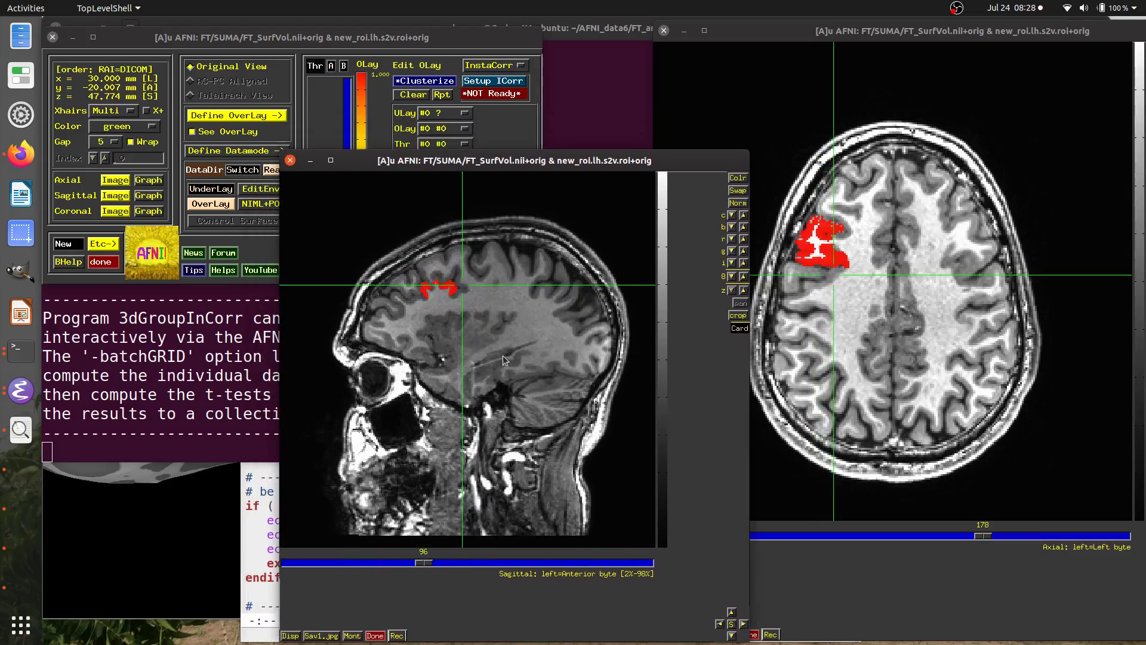
pyautogui.scroll(8, 503, 356)
pyautogui.scroll(-9, 503, 356)
pyautogui.scroll(-11, 503, 356)
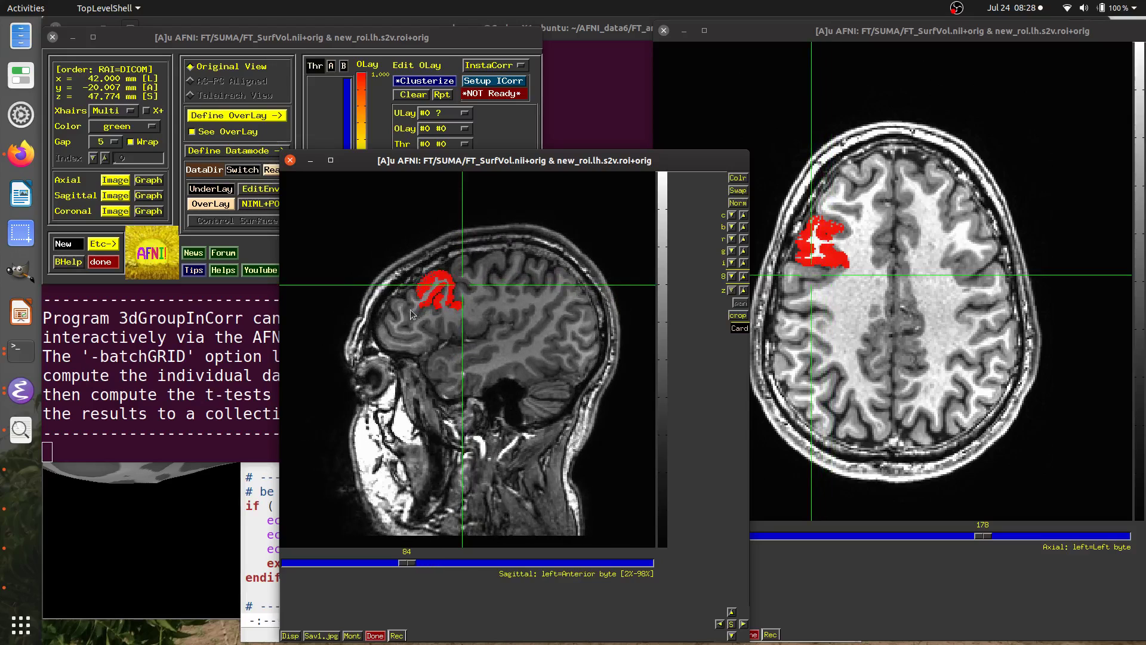
pyautogui.scroll(-10, 411, 309)
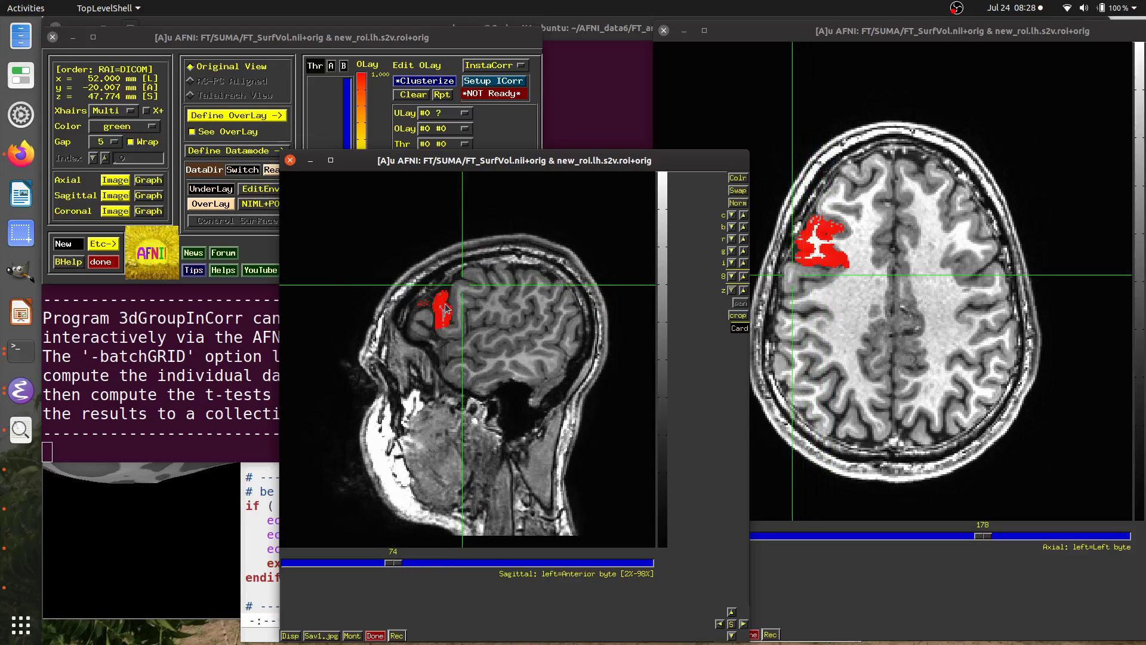
pyautogui.scroll(4, 445, 305)
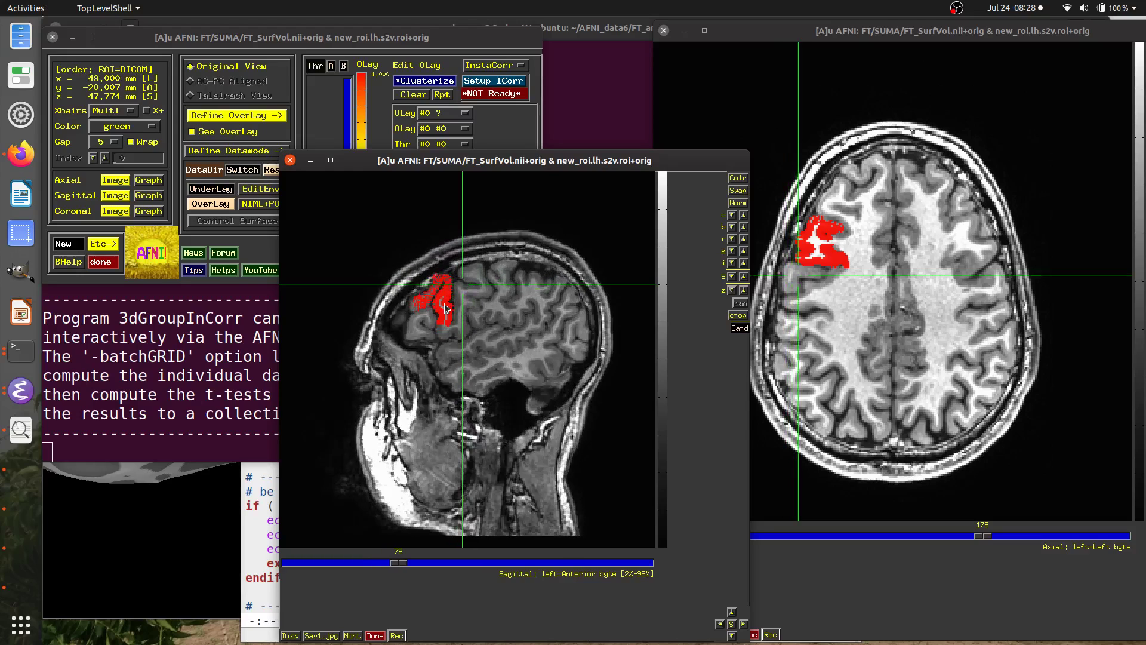
pyautogui.scroll(9, 445, 303)
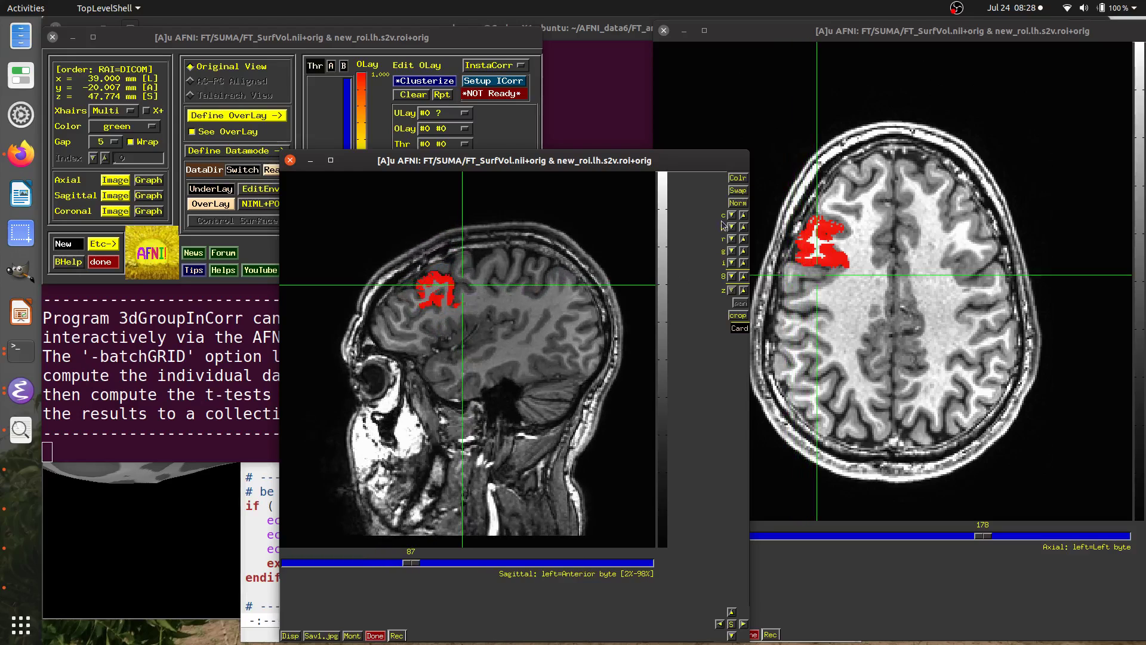
pyautogui.scroll(8, 473, 280)
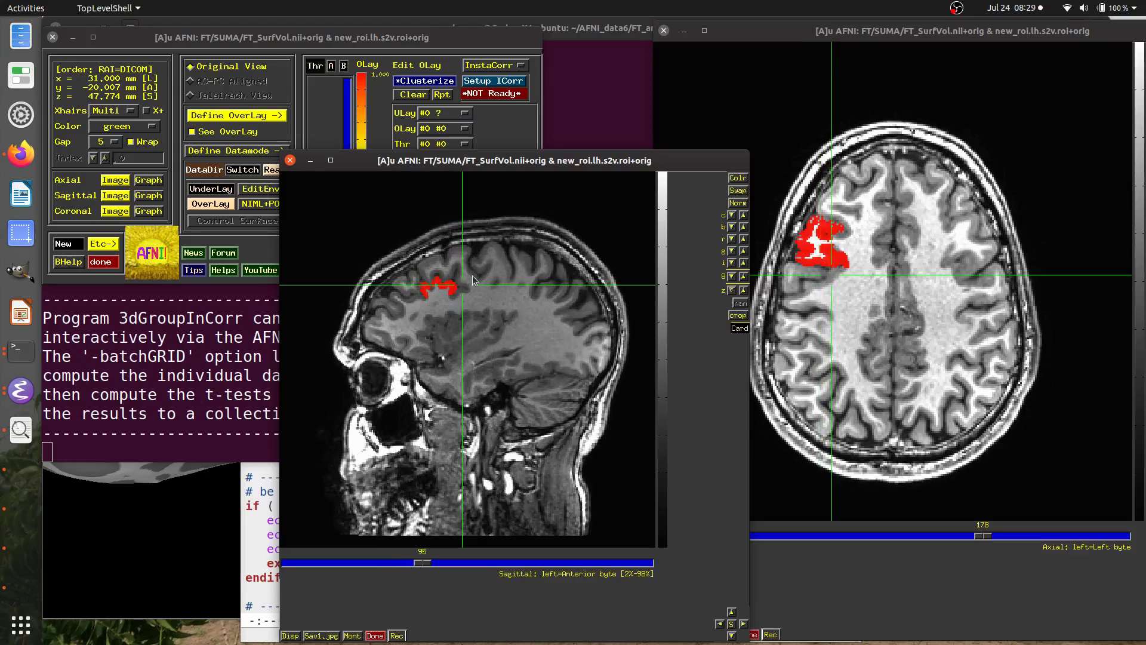
pyautogui.scroll(6, 473, 280)
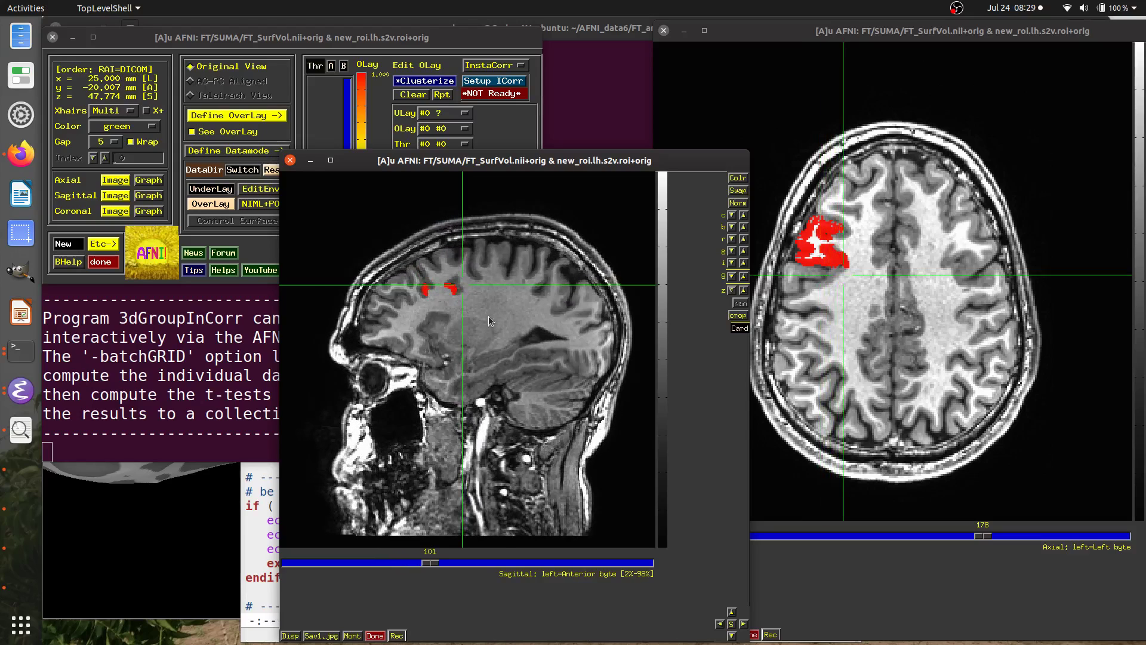
# Step: Move the sagittal window aside and start the Draw Dataset plugin from Define Datamode > Plugins
pyautogui.moveTo(446, 166); pyautogui.dragTo(721, 169)
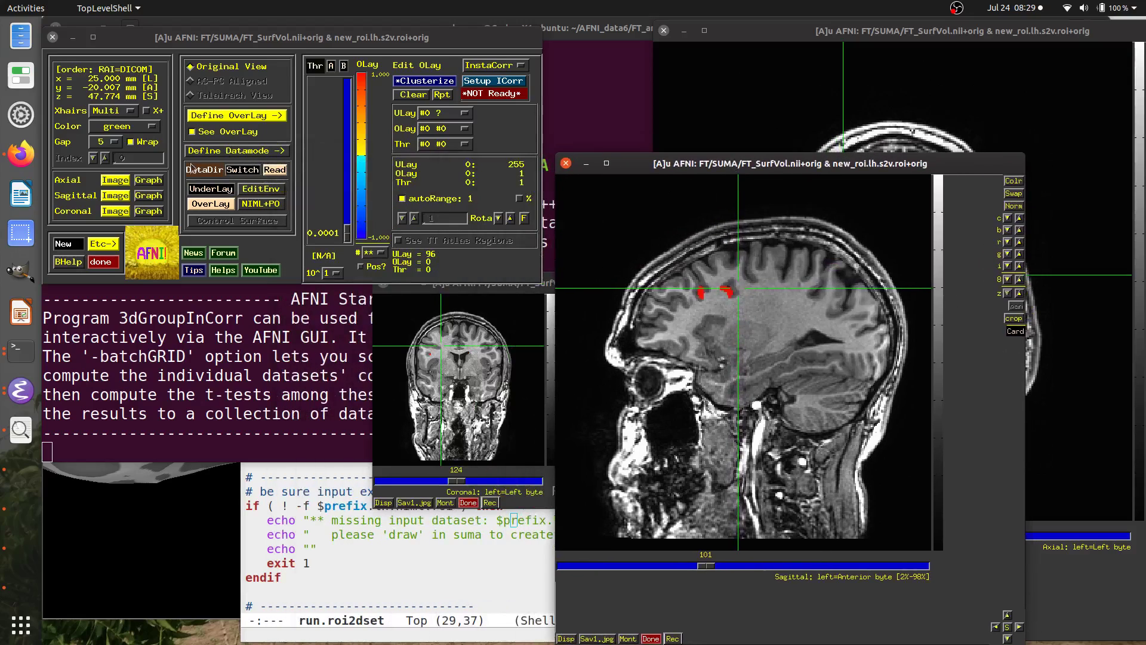
pyautogui.click(236, 153)
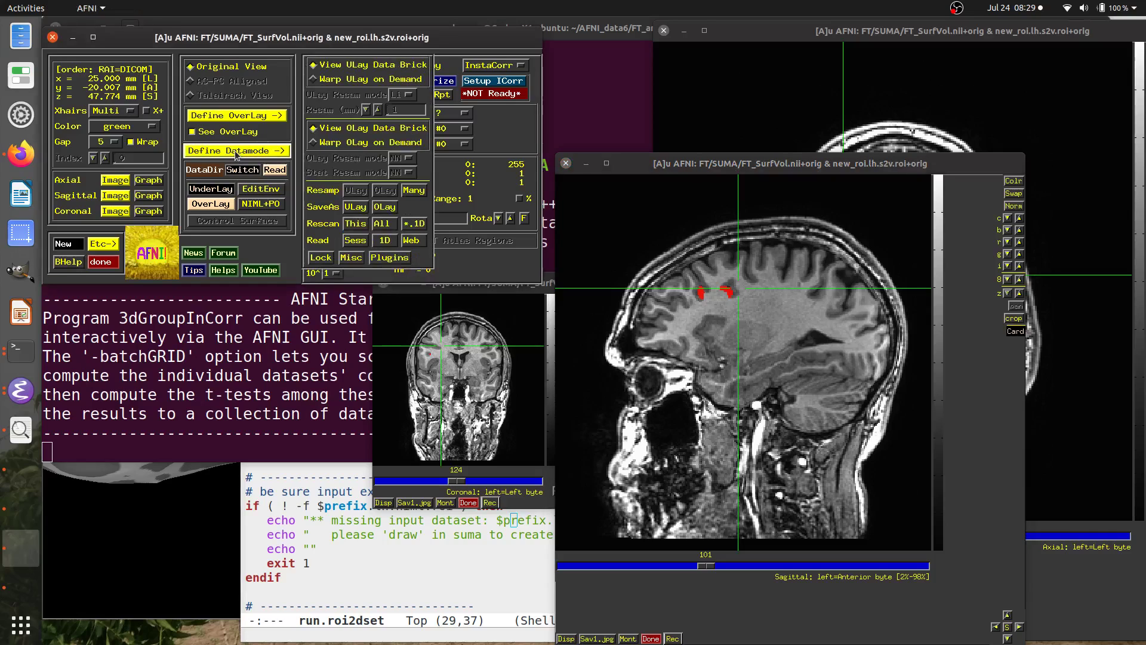
pyautogui.click(393, 257)
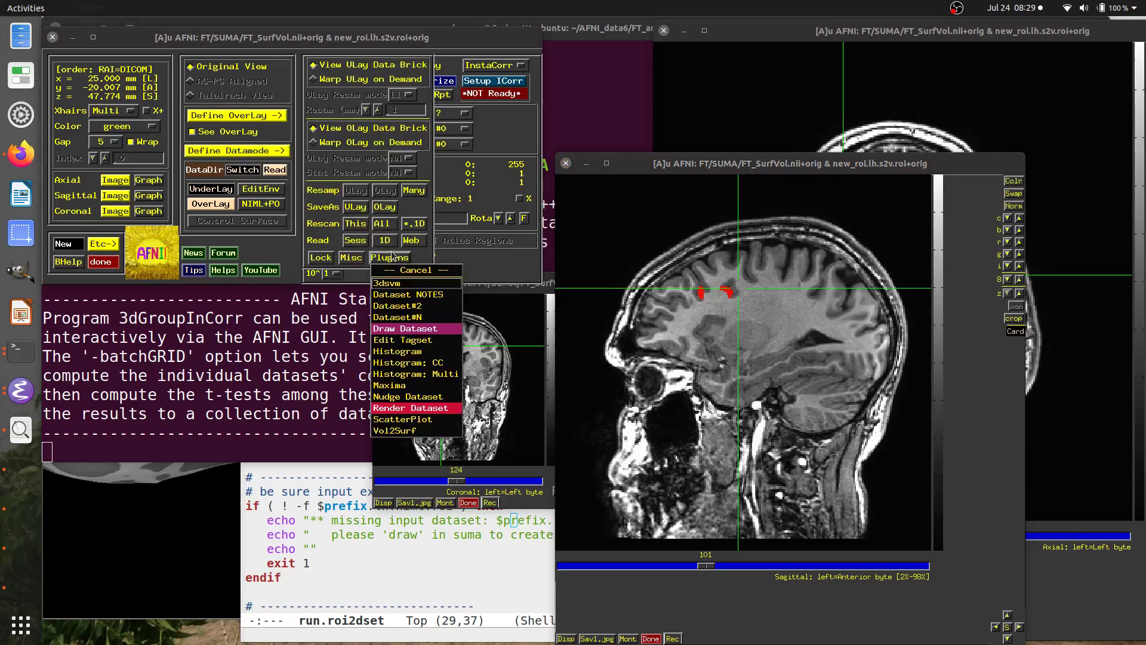
pyautogui.click(414, 329)
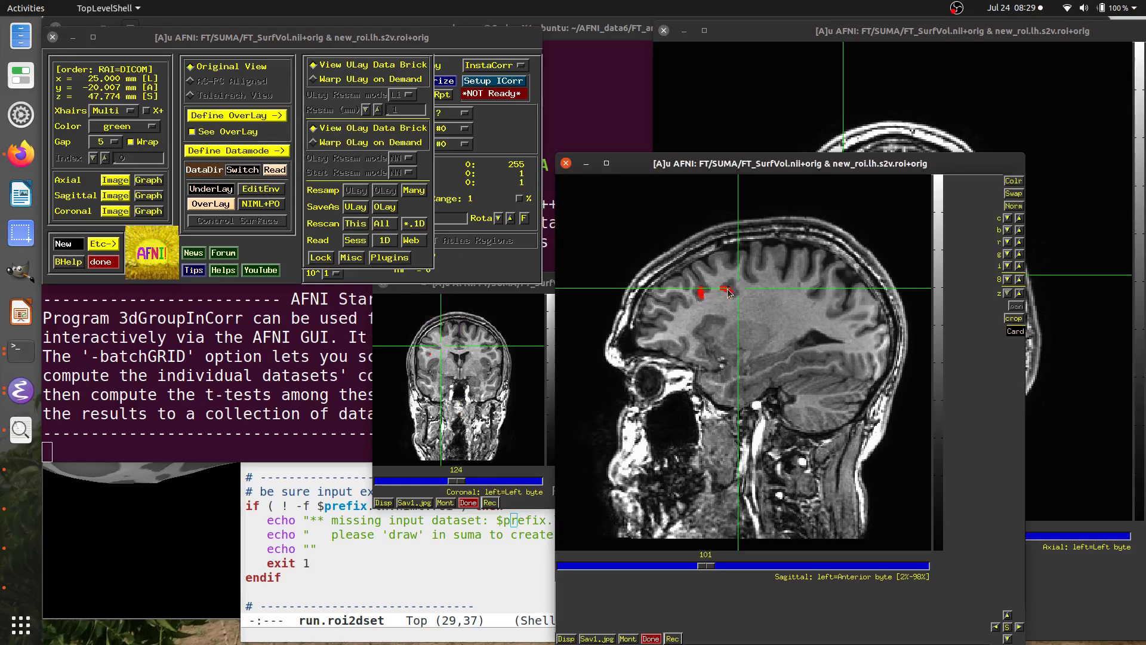
# Step: Scroll the sagittal image from slice 101 out to slice 78
pyautogui.scroll(1, 721, 319)
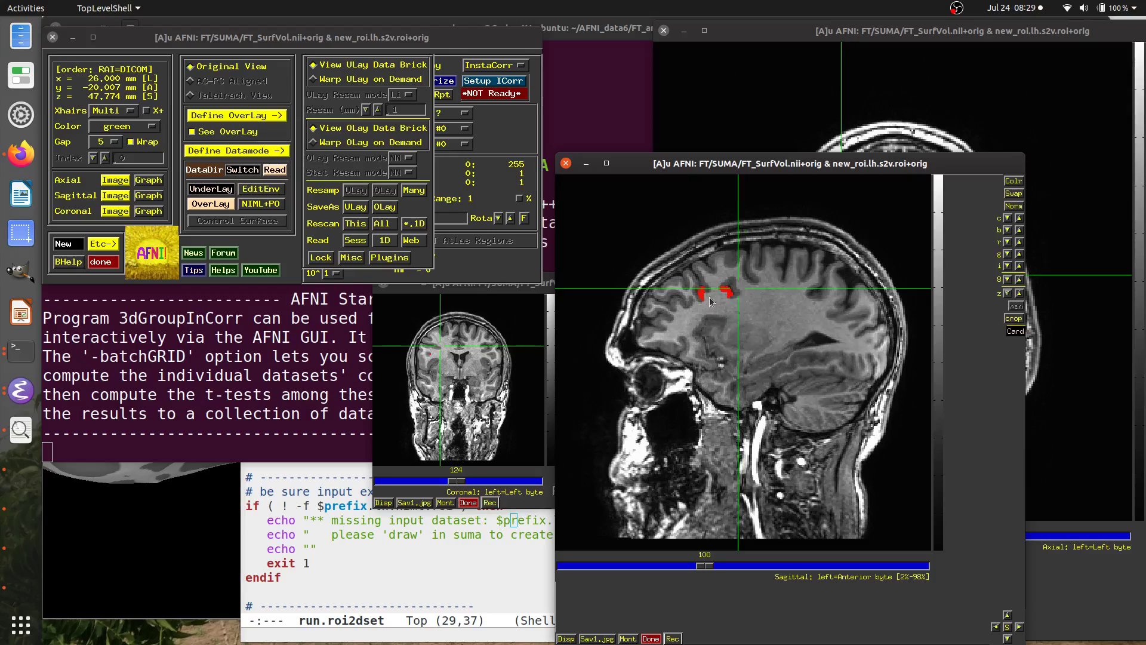
pyautogui.scroll(1, 734, 317)
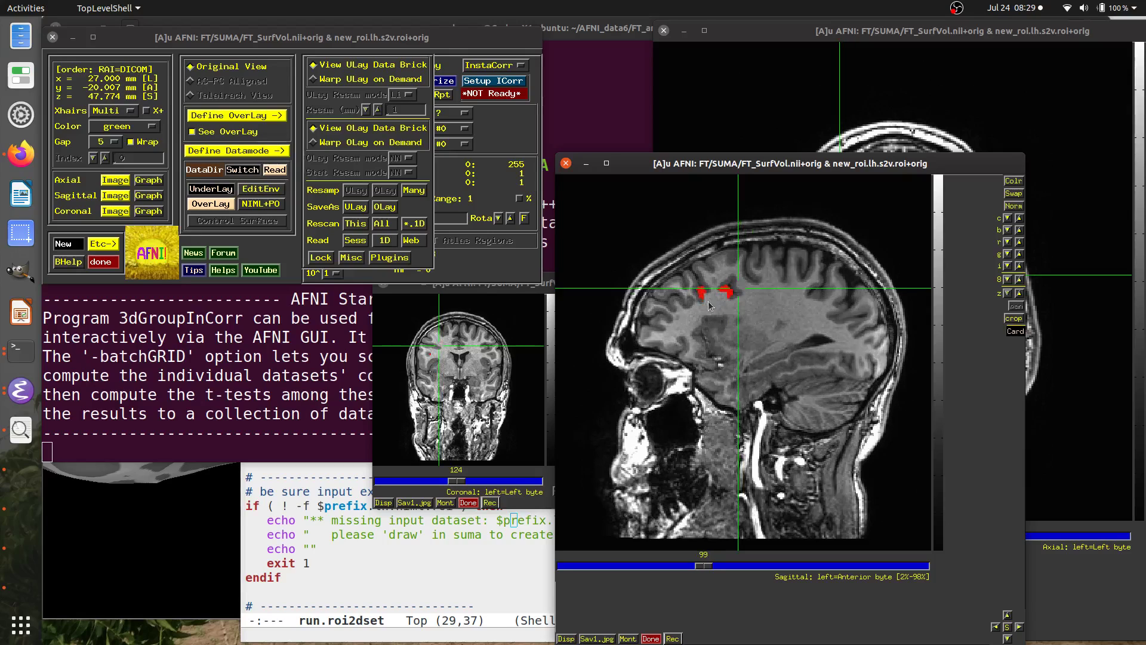
pyautogui.scroll(10, 723, 305)
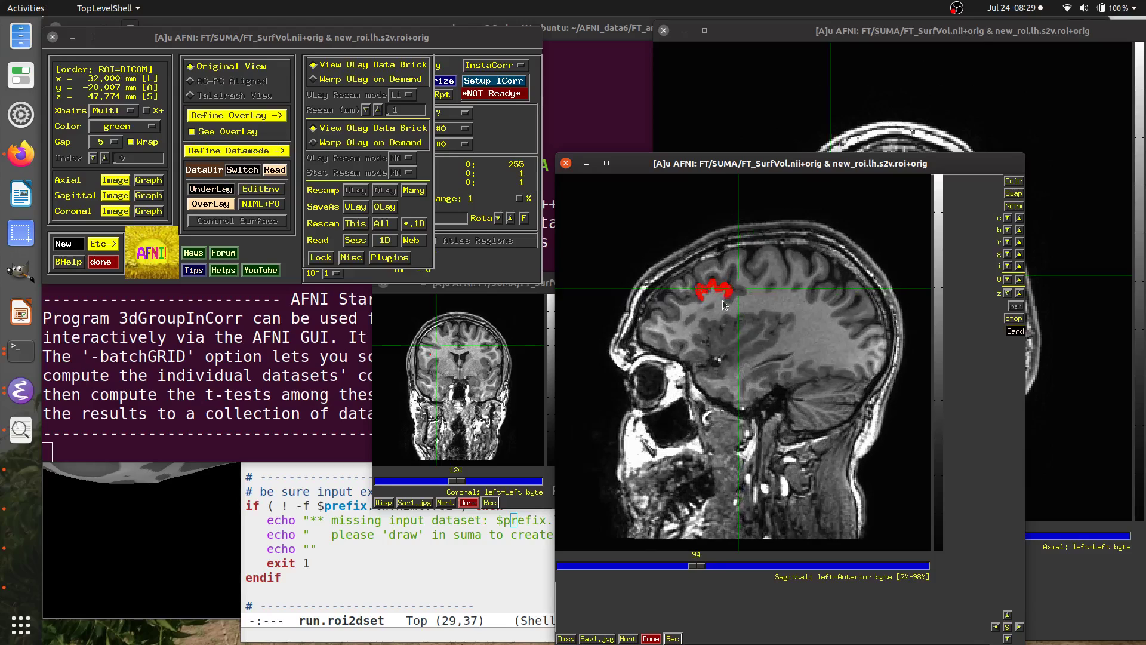
pyautogui.scroll(11, 710, 327)
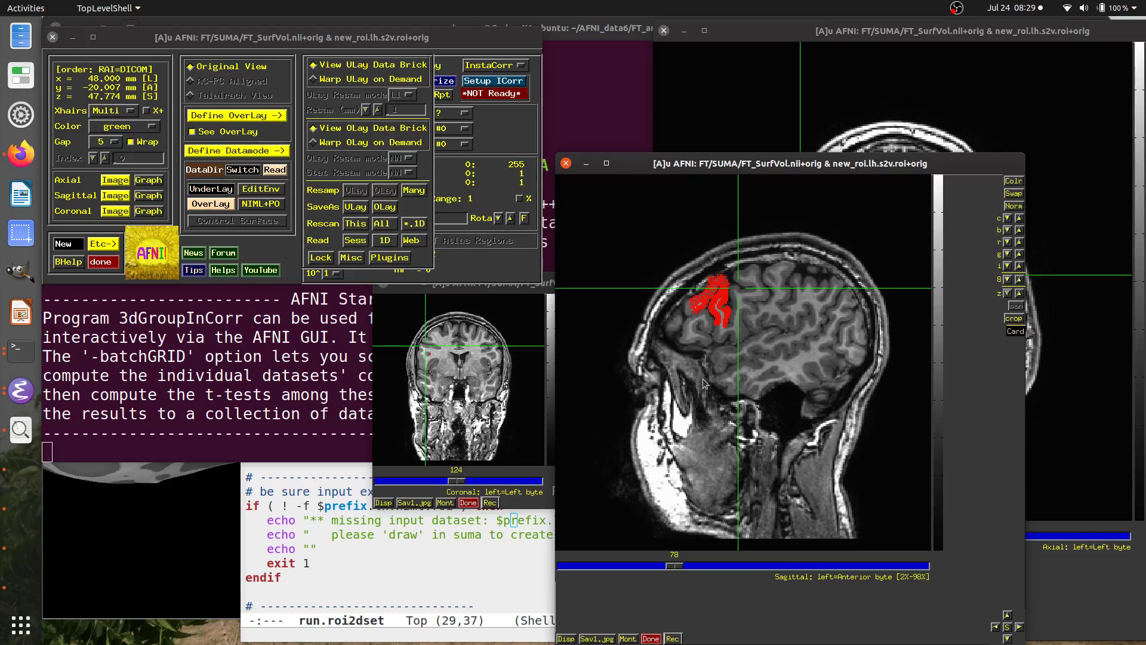
# Step: Make tuna.lh.s2v.roi the AFNI overlay dataset
pyautogui.click(210, 204)
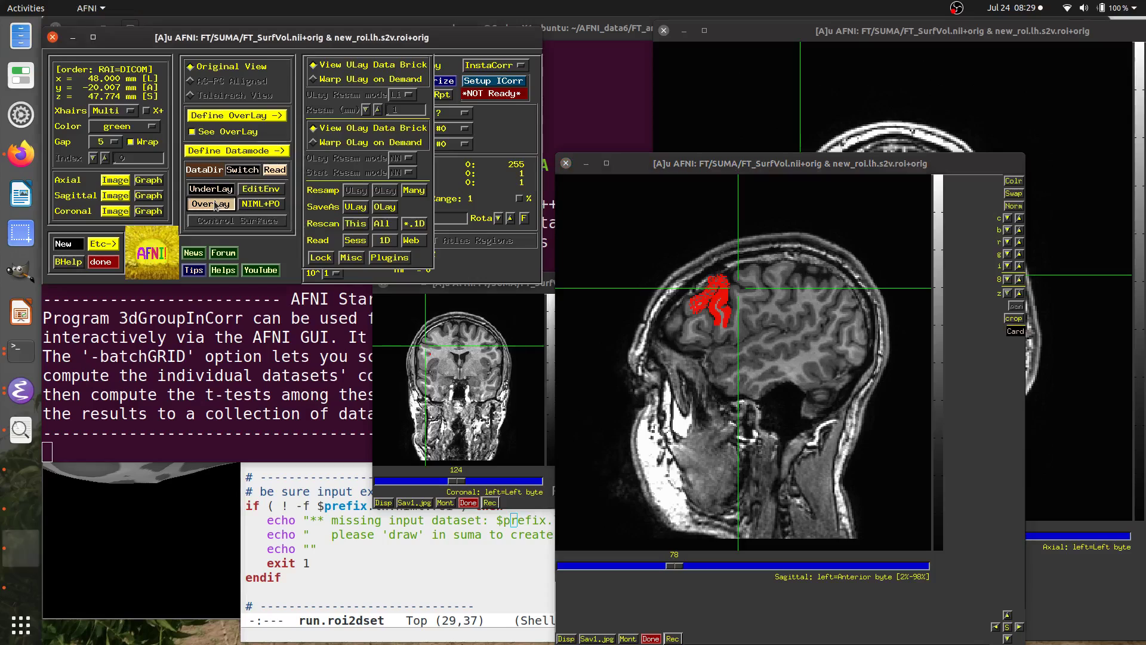
pyautogui.scroll(-2, 314, 375)
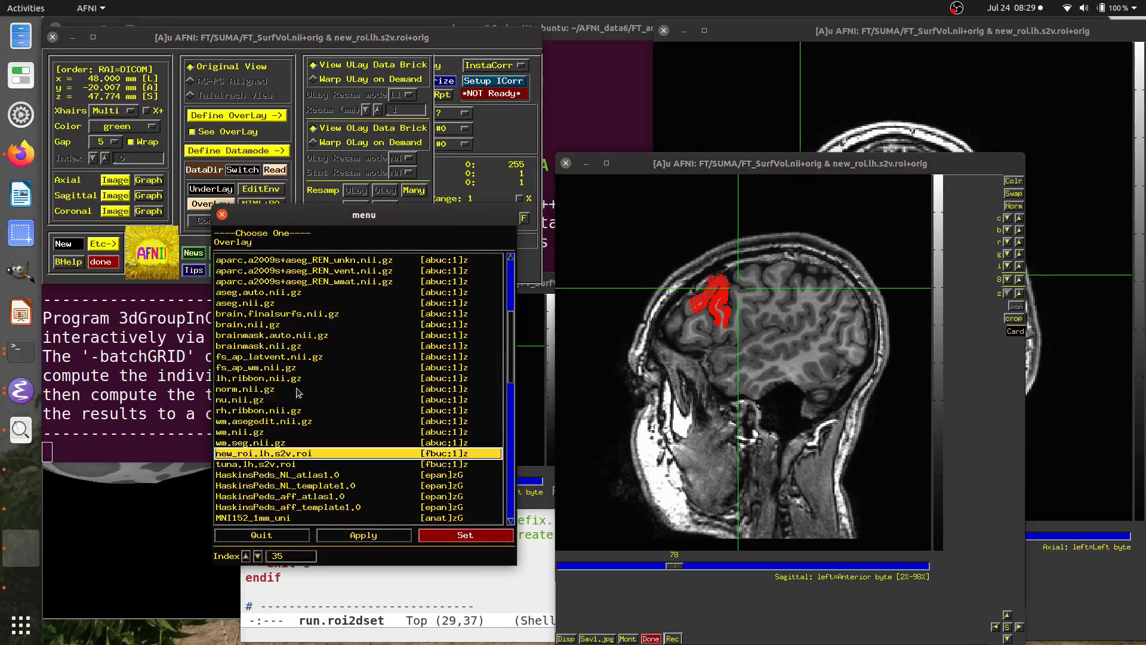
pyautogui.click(270, 465)
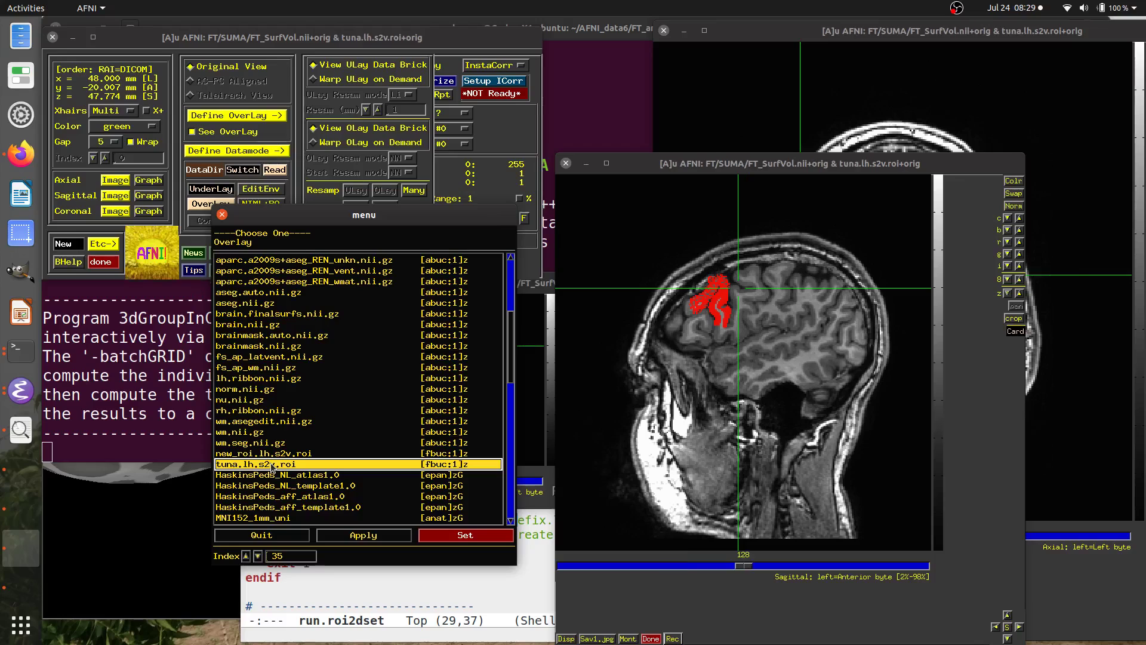
pyautogui.click(222, 214)
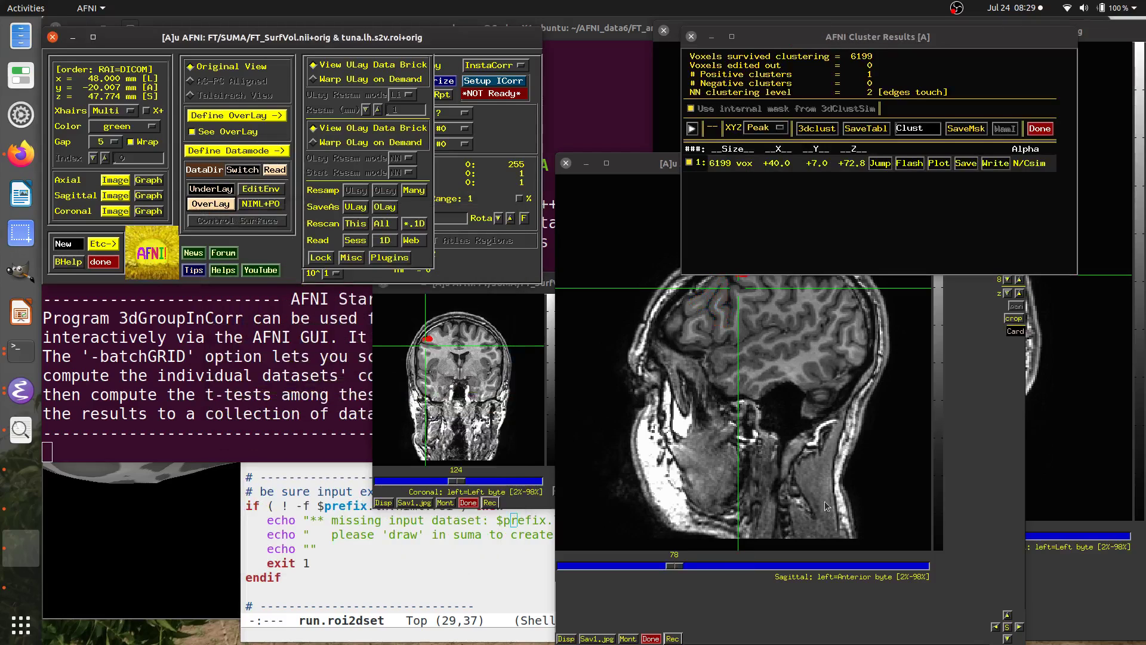
# Step: Bring the axial view to slice 194 on the red ROI and raise SUMA for comparison
pyautogui.click(837, 621)
pyautogui.scroll(6, 812, 438)
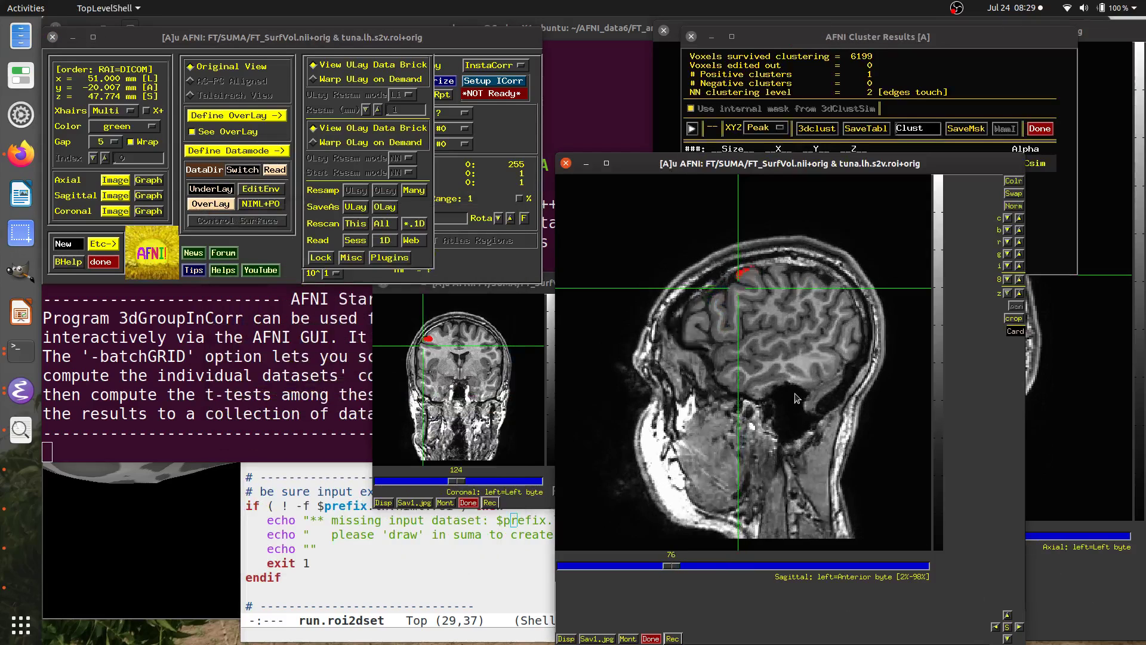
pyautogui.scroll(-1, 772, 324)
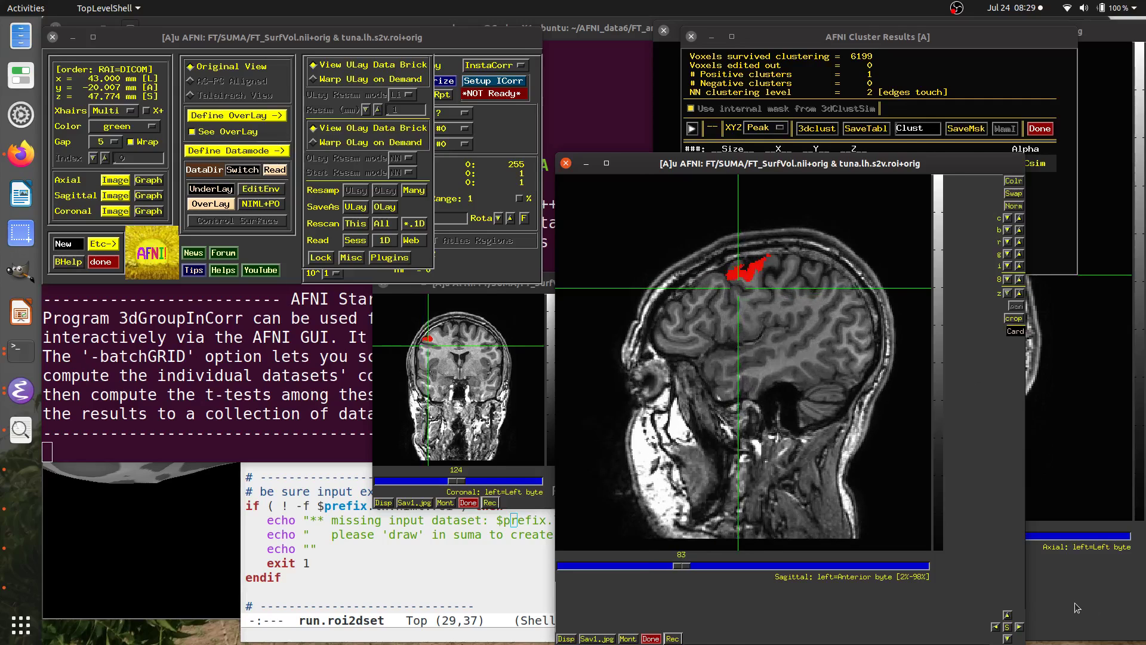
pyautogui.hotkey('alt', 'Tab')
pyautogui.click(426, 336)
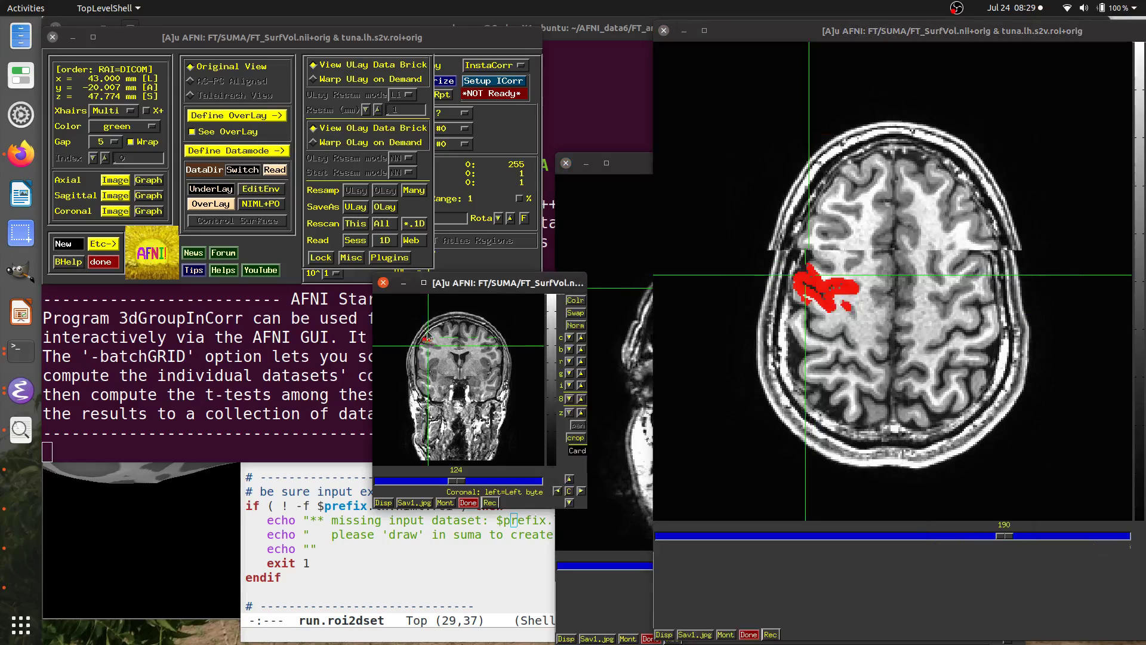
pyautogui.scroll(3, 925, 395)
pyautogui.scroll(-12, 934, 392)
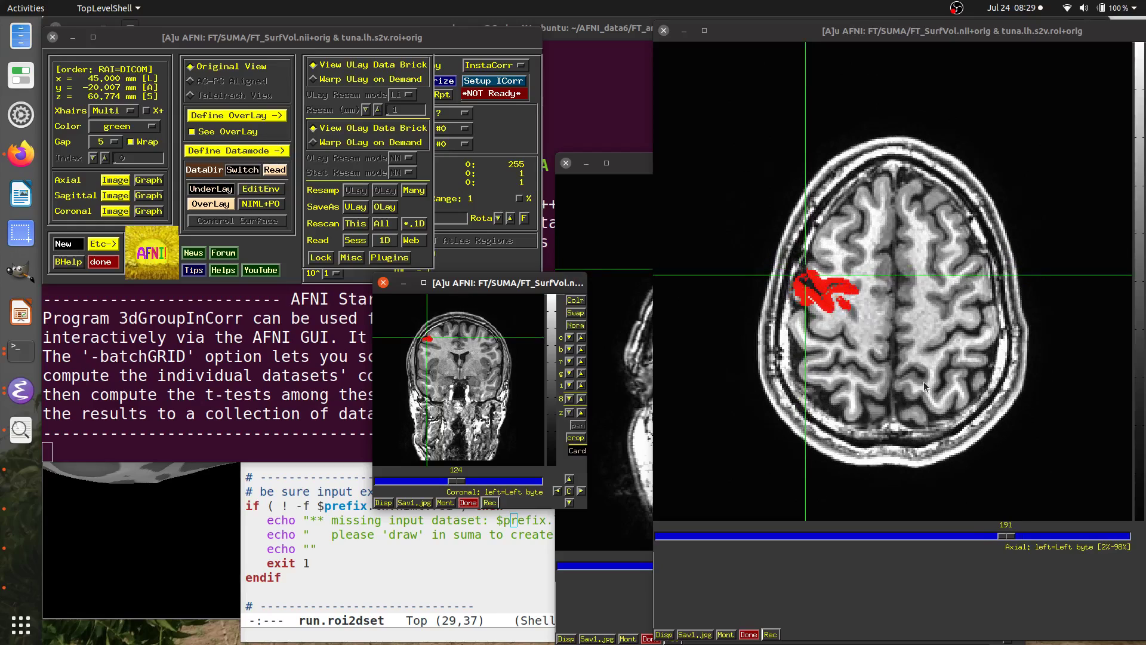
pyautogui.scroll(9, 890, 373)
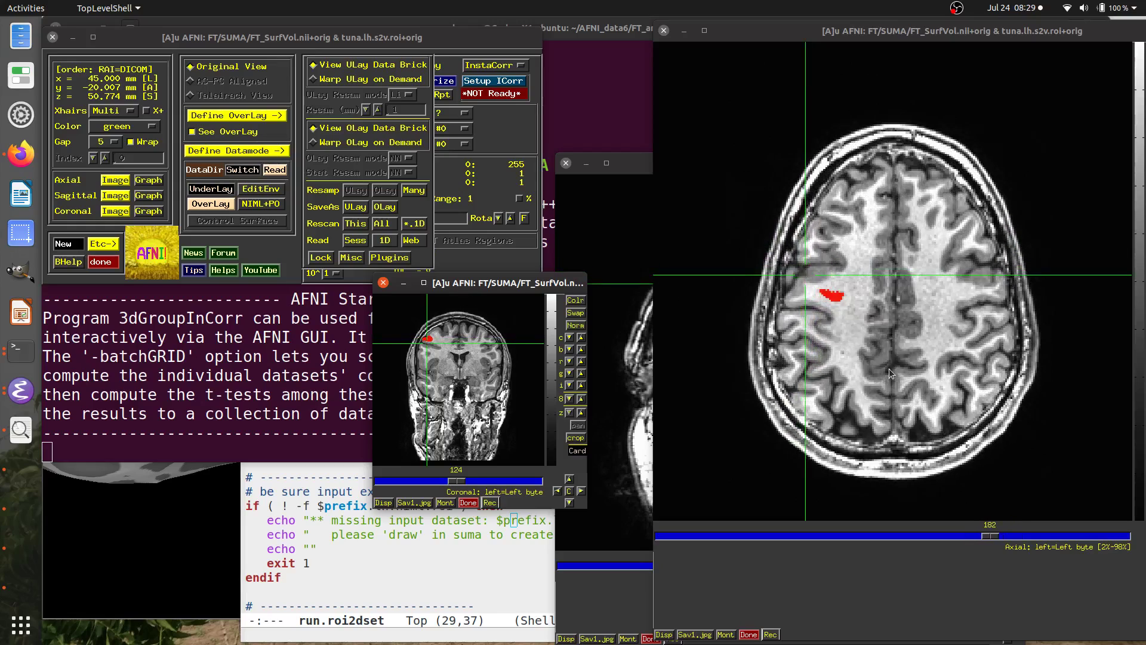
pyautogui.scroll(2, 874, 375)
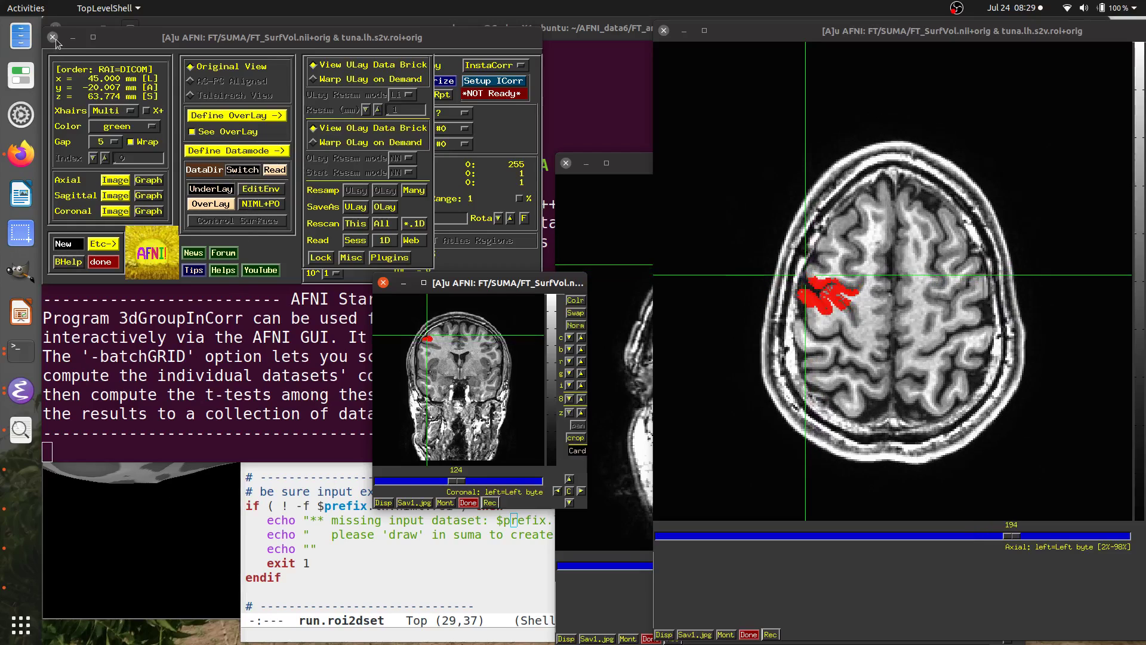
pyautogui.click(174, 546)
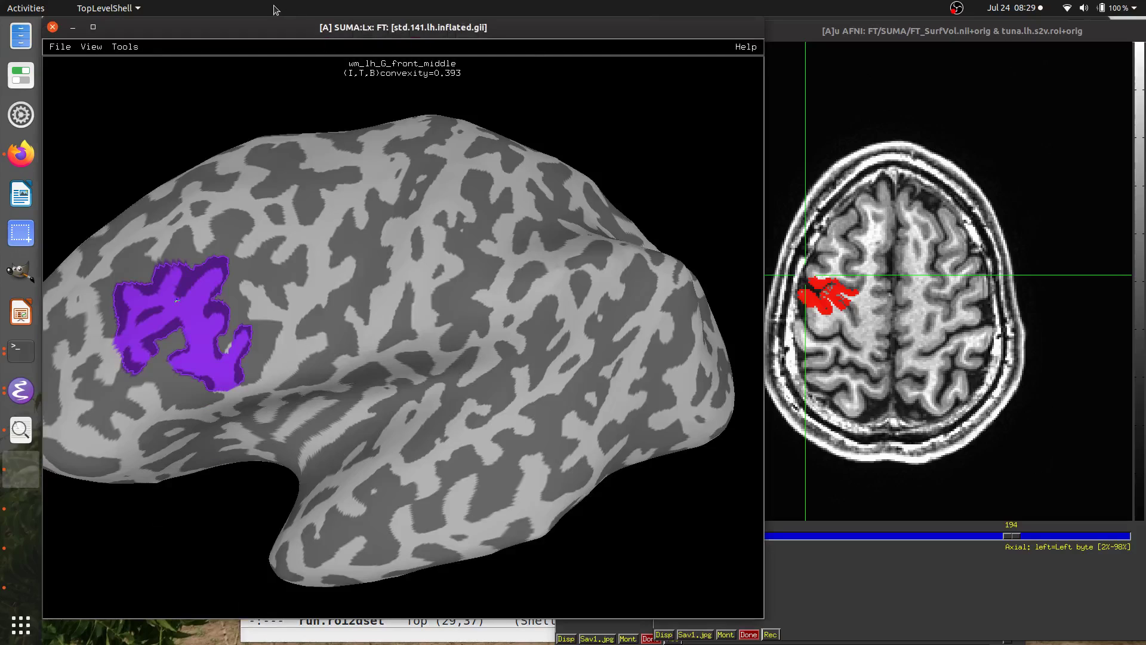
# Step: Minimize the SUMA window and quit the AFNI session
pyautogui.moveTo(267, 28); pyautogui.dragTo(281, 28)
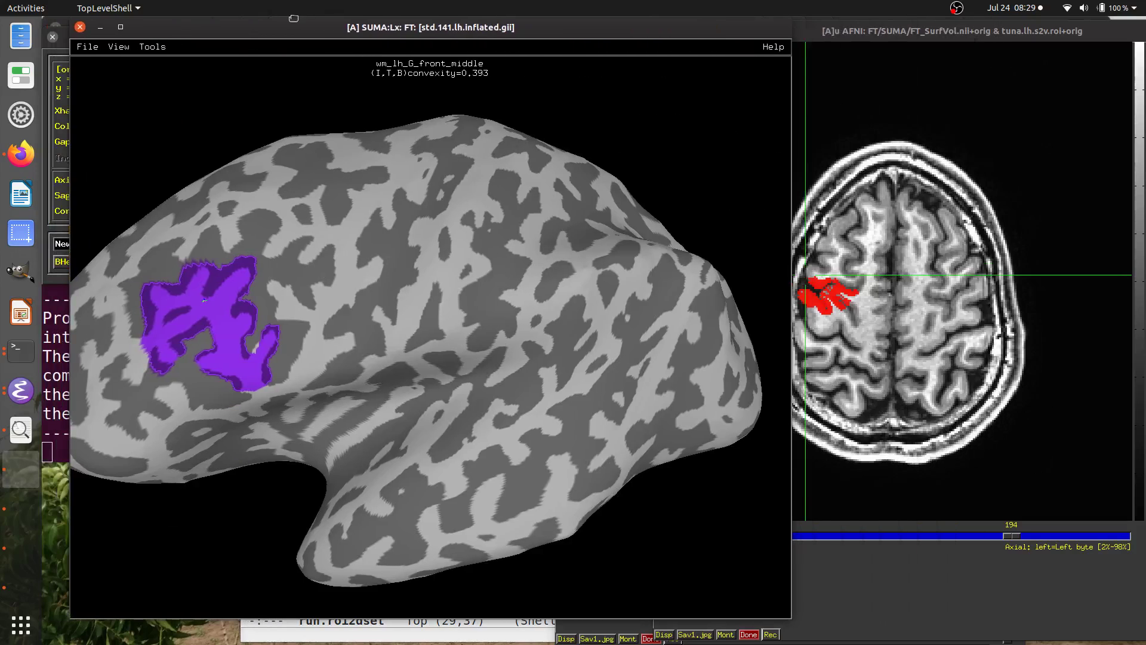
pyautogui.click(86, 28)
pyautogui.click(52, 37)
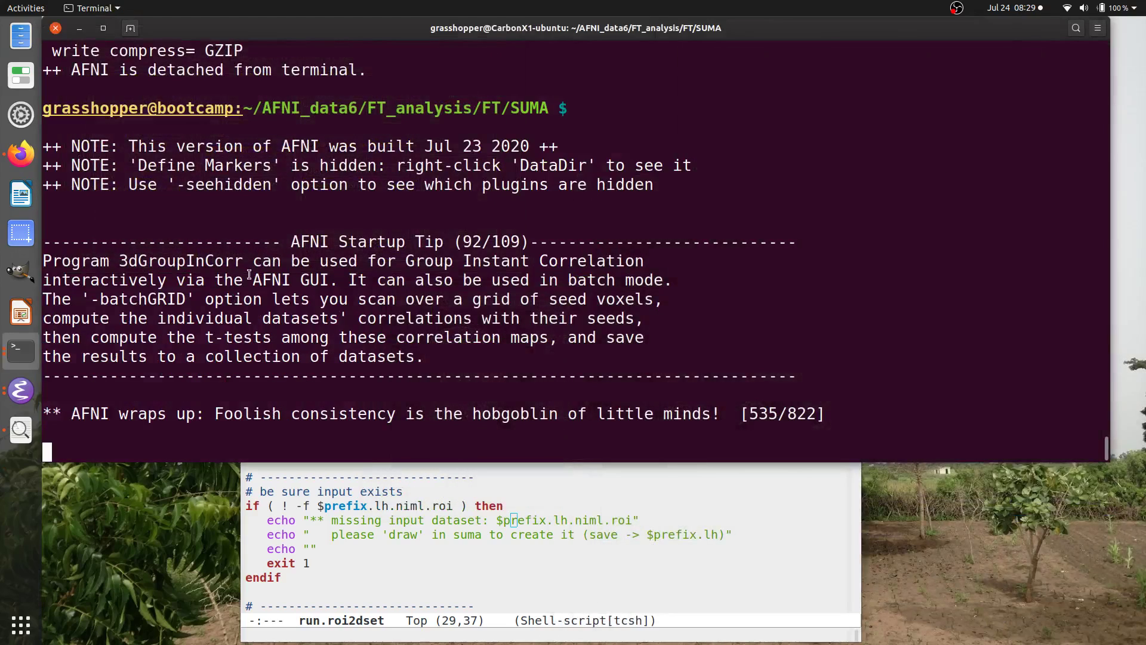
# Step: Clear the terminal and run 'tcsh run.suma.00.both.141 & afni -niml'
pyautogui.hotkey('ctrl', 'l')
pyautogui.write('tcsh')
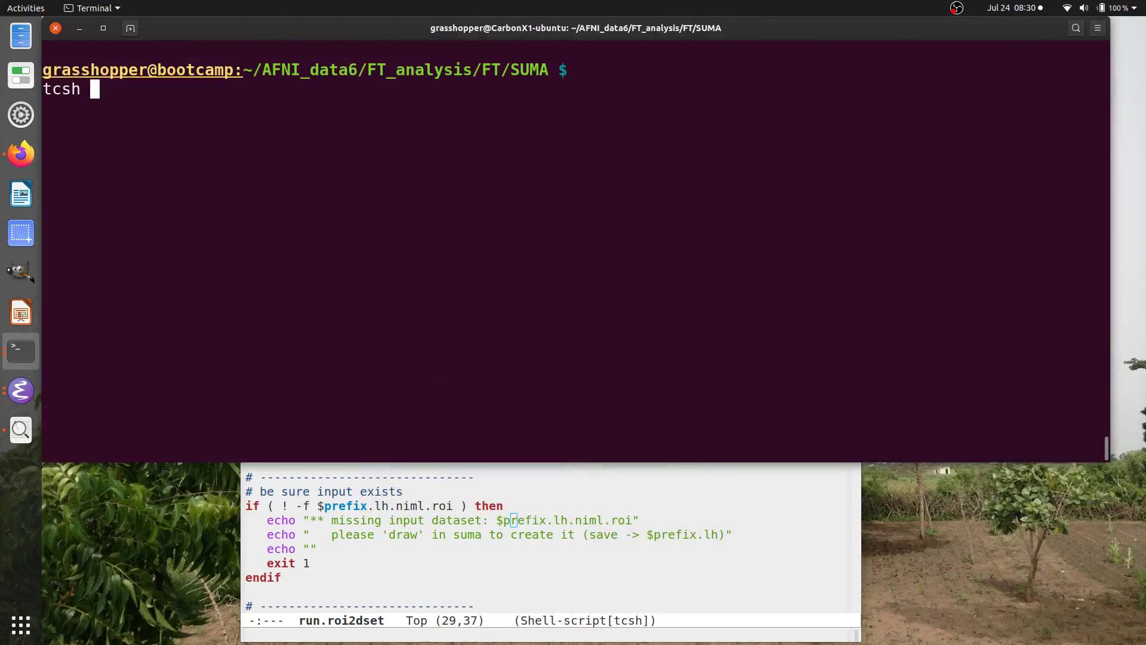
pyautogui.write(' run.')
pyautogui.press('Tab')
pyautogui.press('Tab')
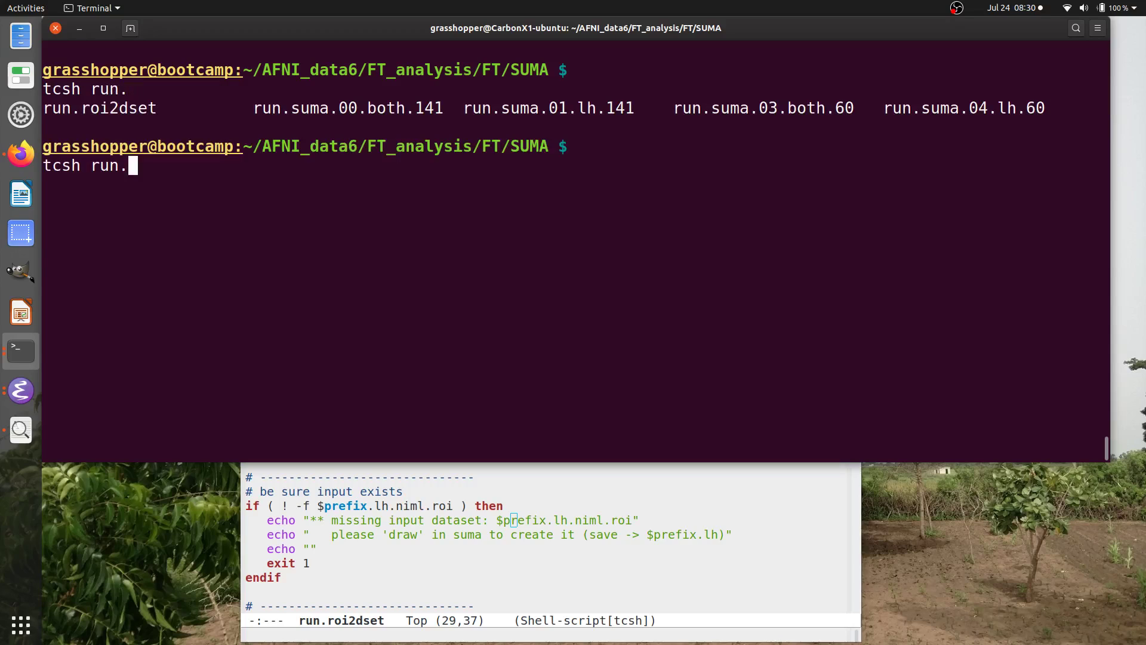
pyautogui.write('s')
pyautogui.press('Tab')
pyautogui.write('0')
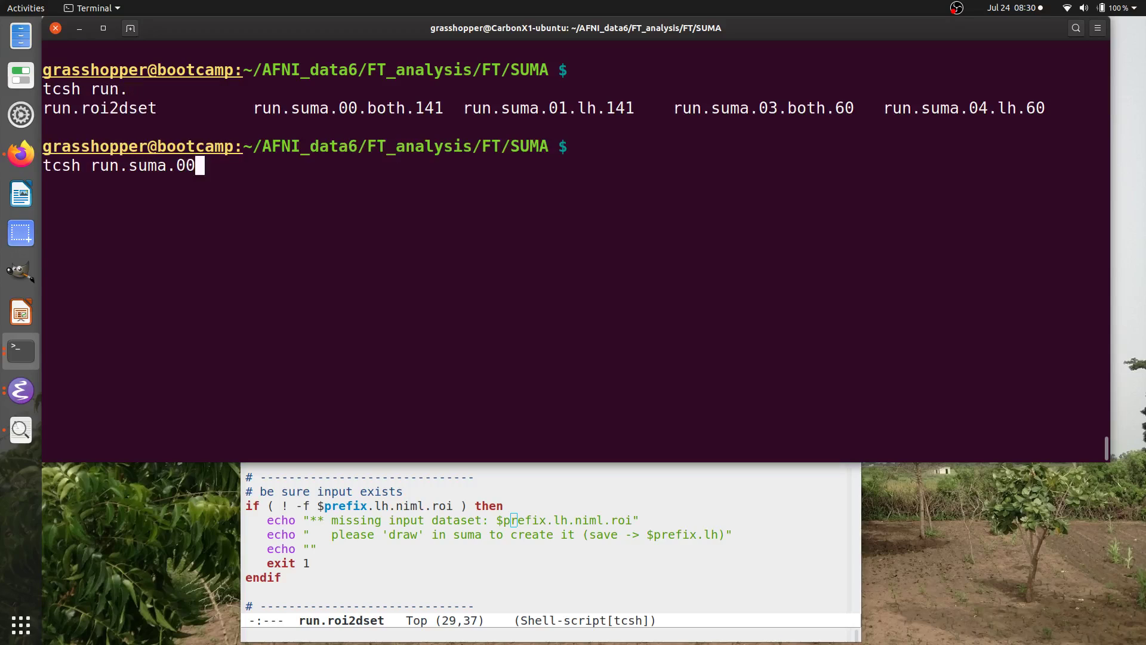
pyautogui.press('Tab')
pyautogui.write('& afni -niml')
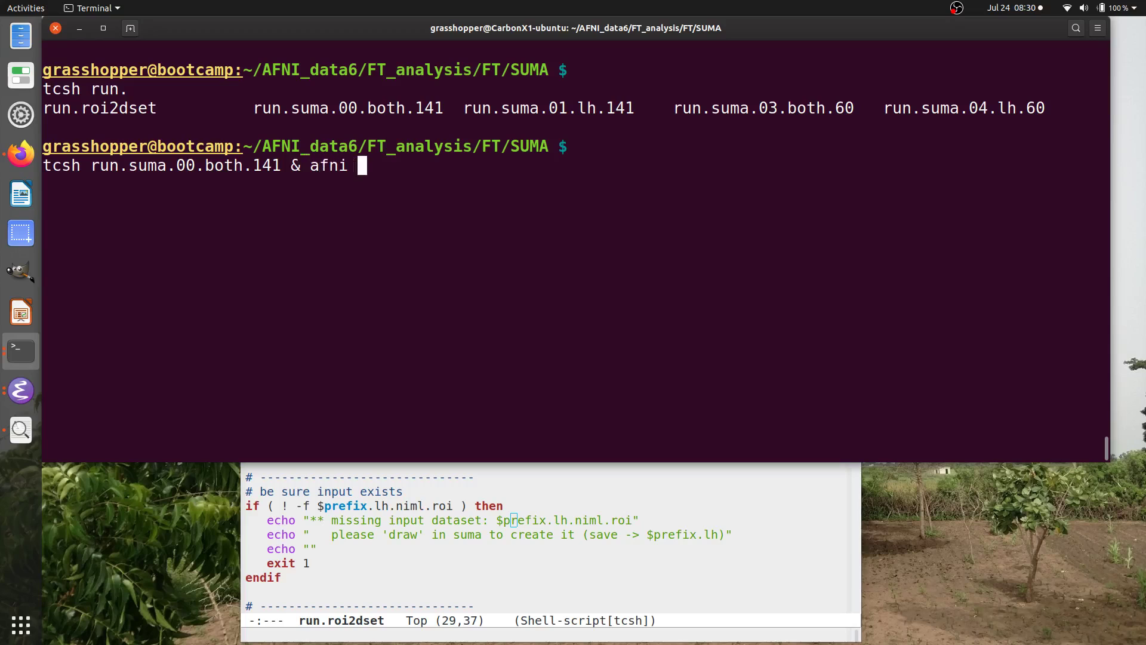
pyautogui.press('Return')
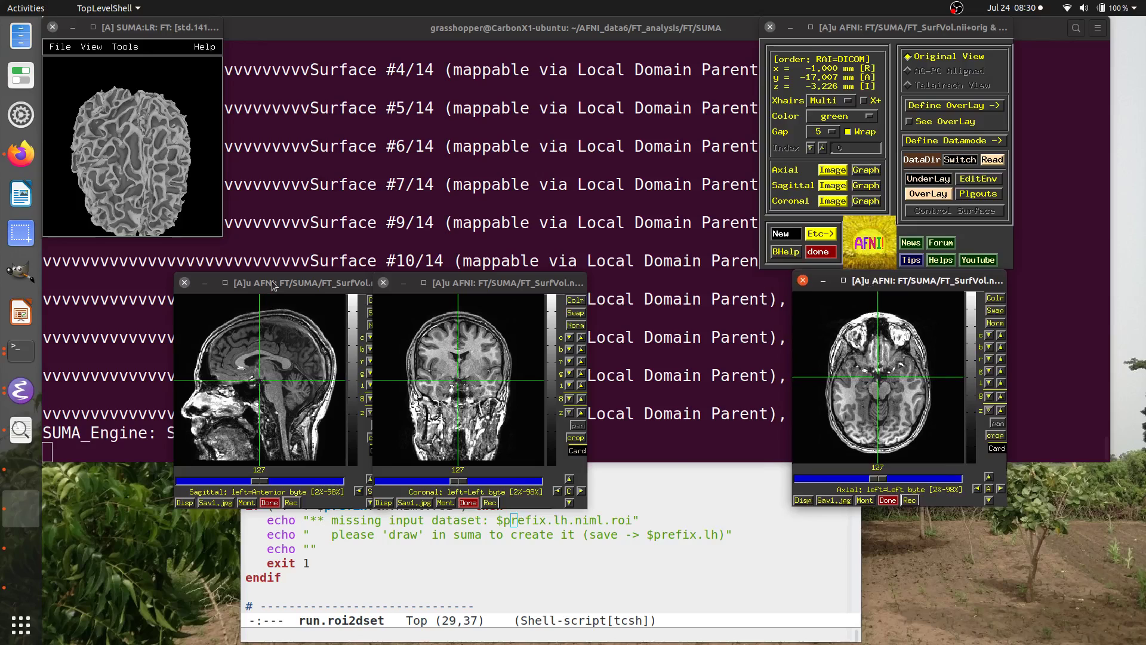
# Step: Rearrange the AFNI views, enlarge the std.141 SUMA viewer, and open the Surface Controller with Ctrl+s
pyautogui.moveTo(275, 285); pyautogui.dragTo(666, 51)
pyautogui.moveTo(478, 276); pyautogui.dragTo(535, 263)
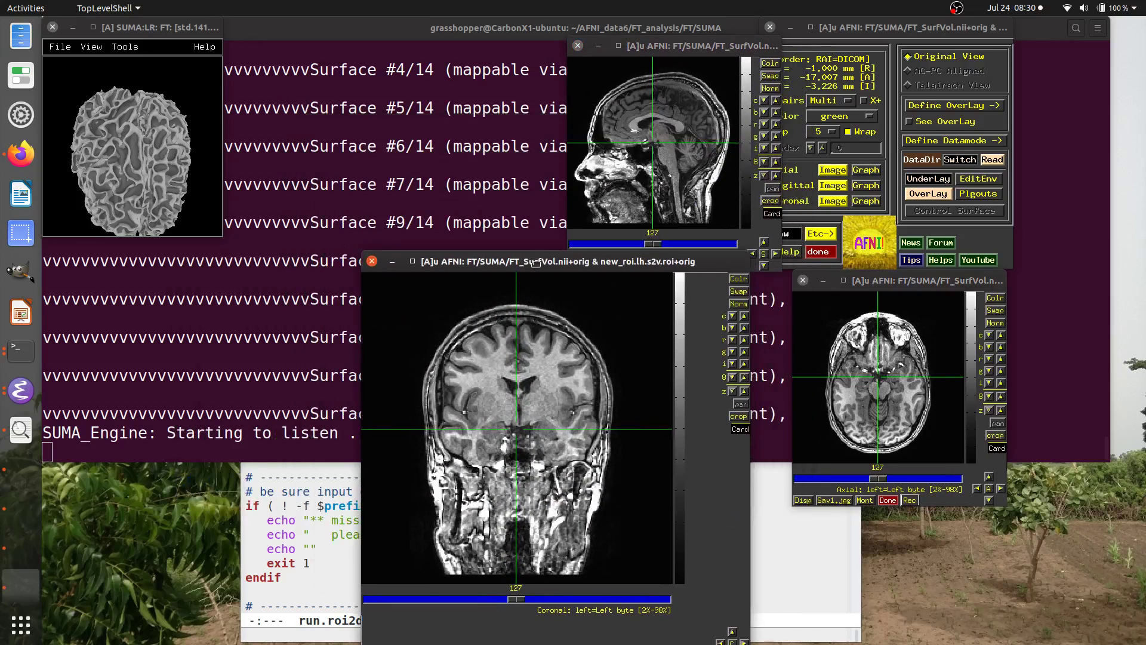
pyautogui.click(222, 239)
pyautogui.moveTo(219, 237); pyautogui.dragTo(404, 459)
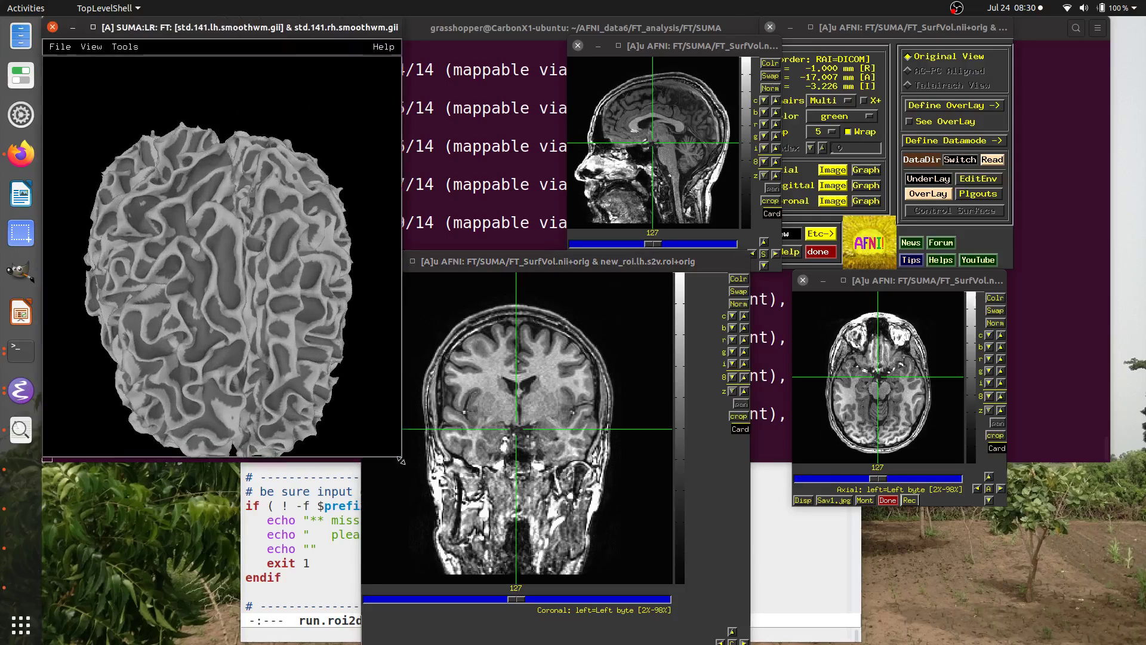
pyautogui.hotkey('ctrl', 's')
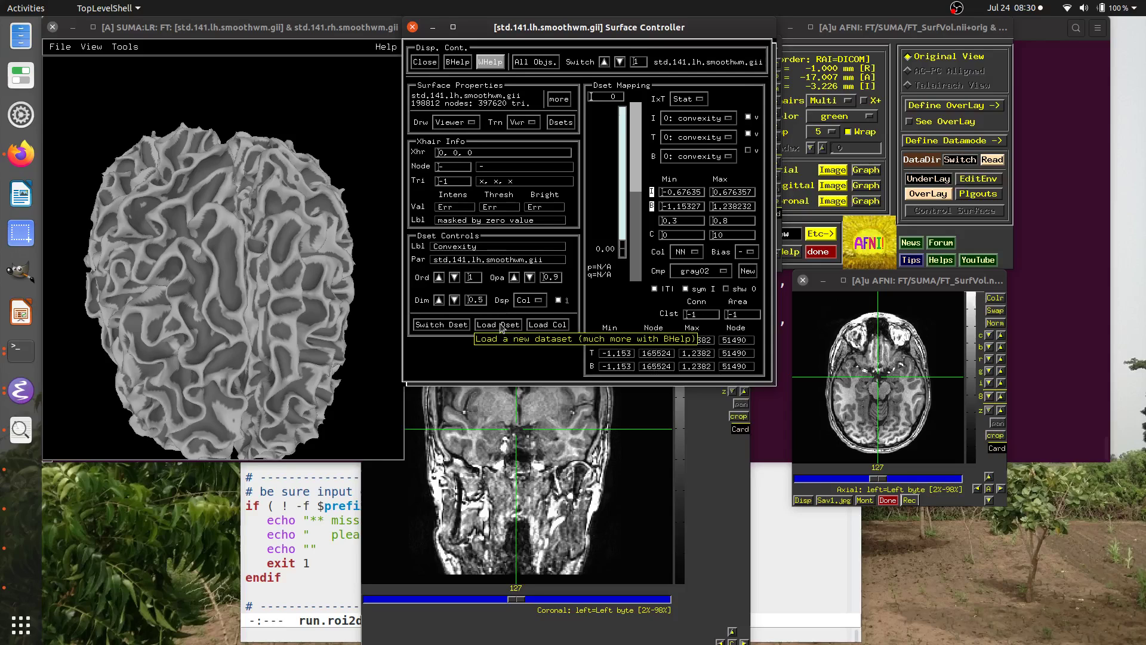
# Step: Load tuna.lh.niml.dset onto the left hemisphere surface
pyautogui.click(500, 326)
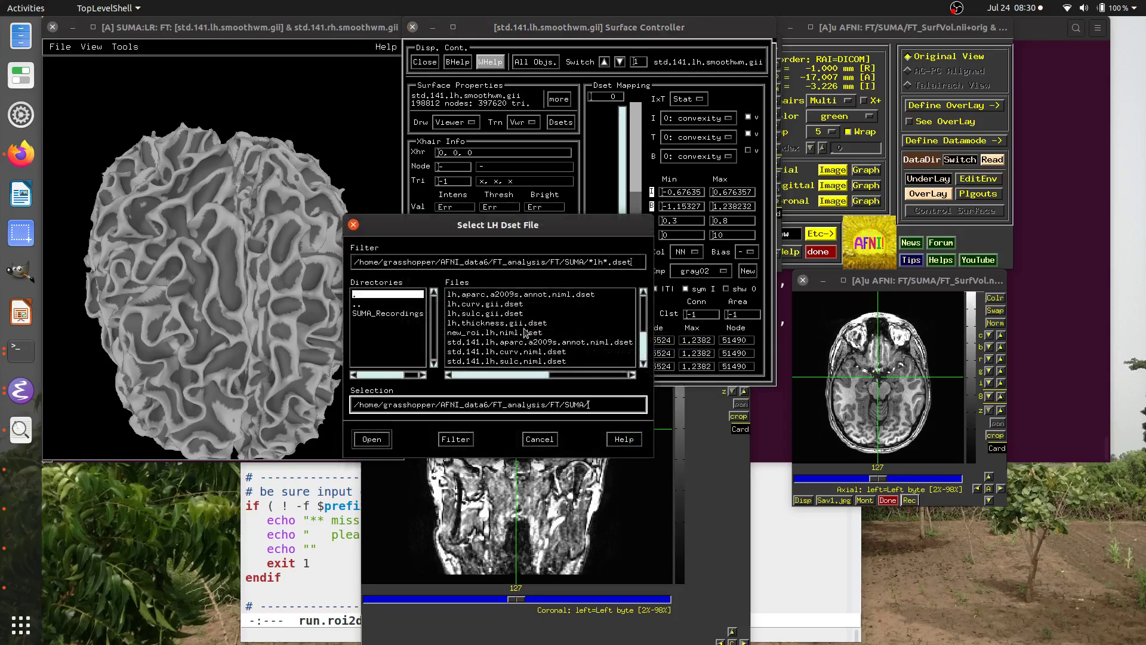
pyautogui.scroll(-3, 527, 330)
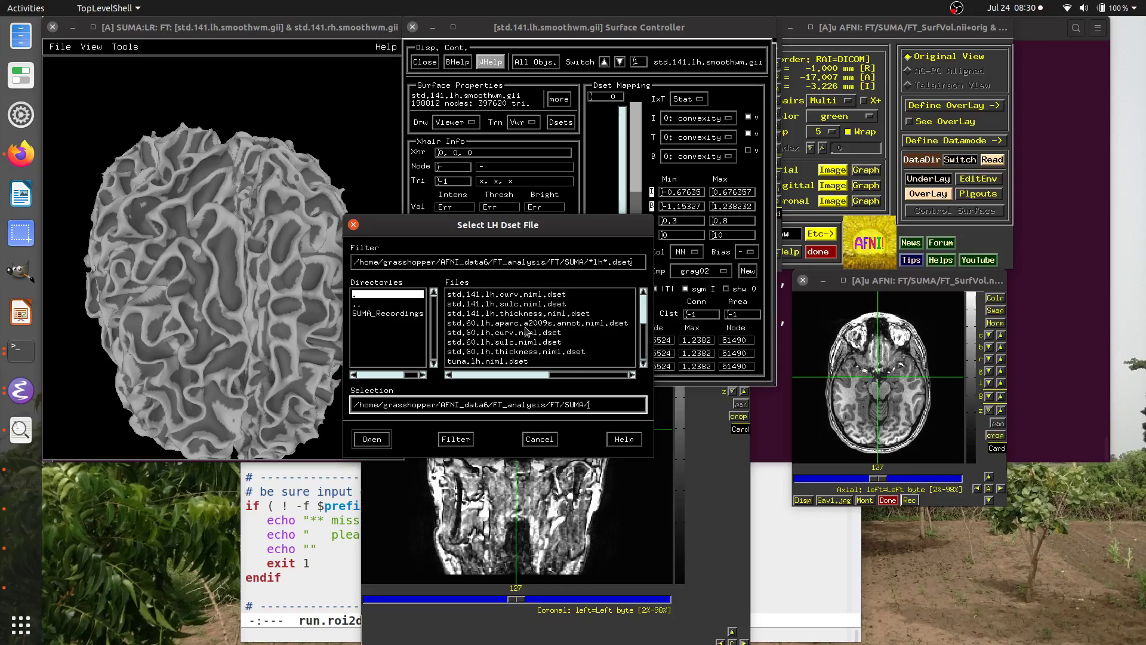
pyautogui.click(456, 361)
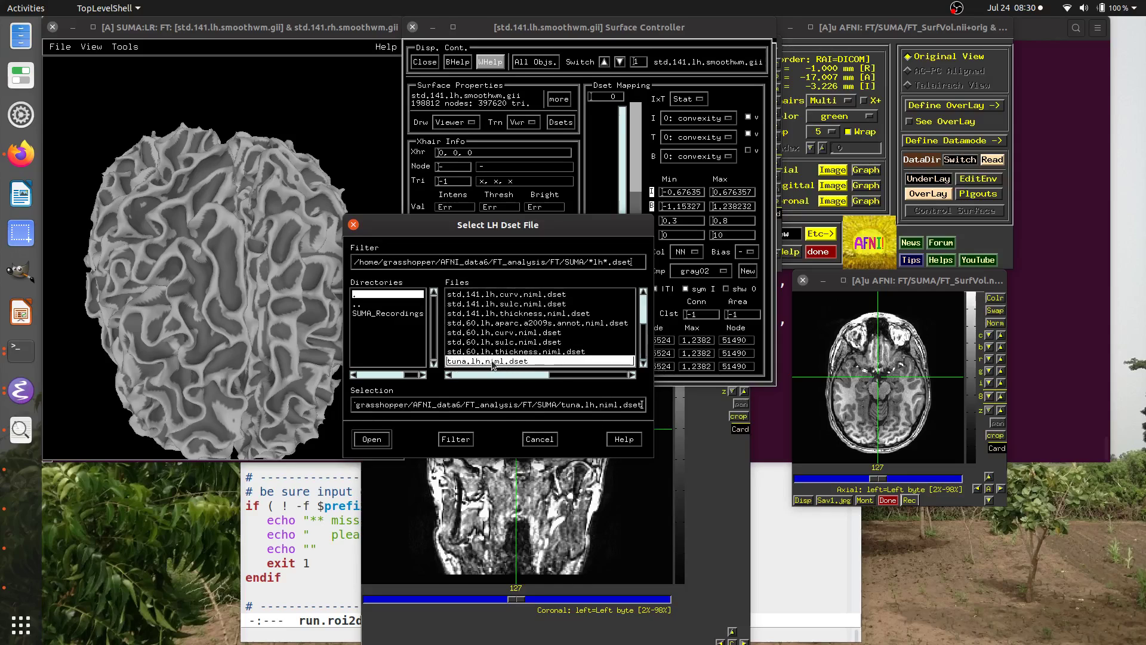
pyautogui.click(372, 439)
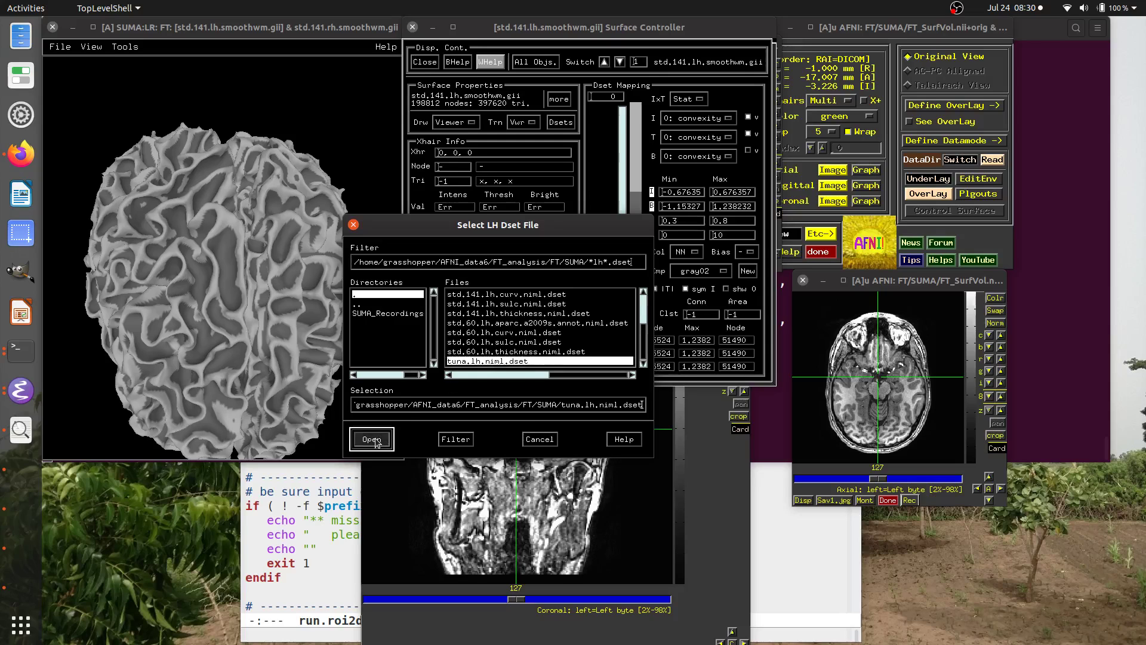
# Step: Switch to the inflated surface and rotate it to a lateral view of the red patch
pyautogui.moveTo(173, 359); pyautogui.dragTo(254, 263)
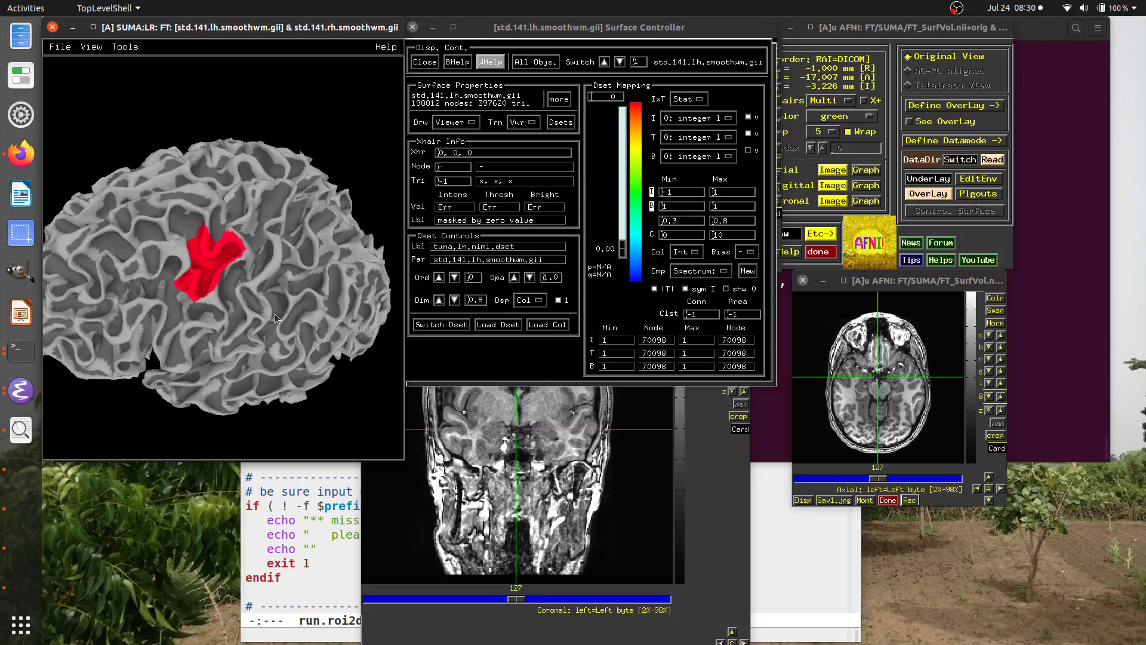
pyautogui.press('.')
pyautogui.press('.')
pyautogui.moveTo(271, 306); pyautogui.dragTo(299, 314)
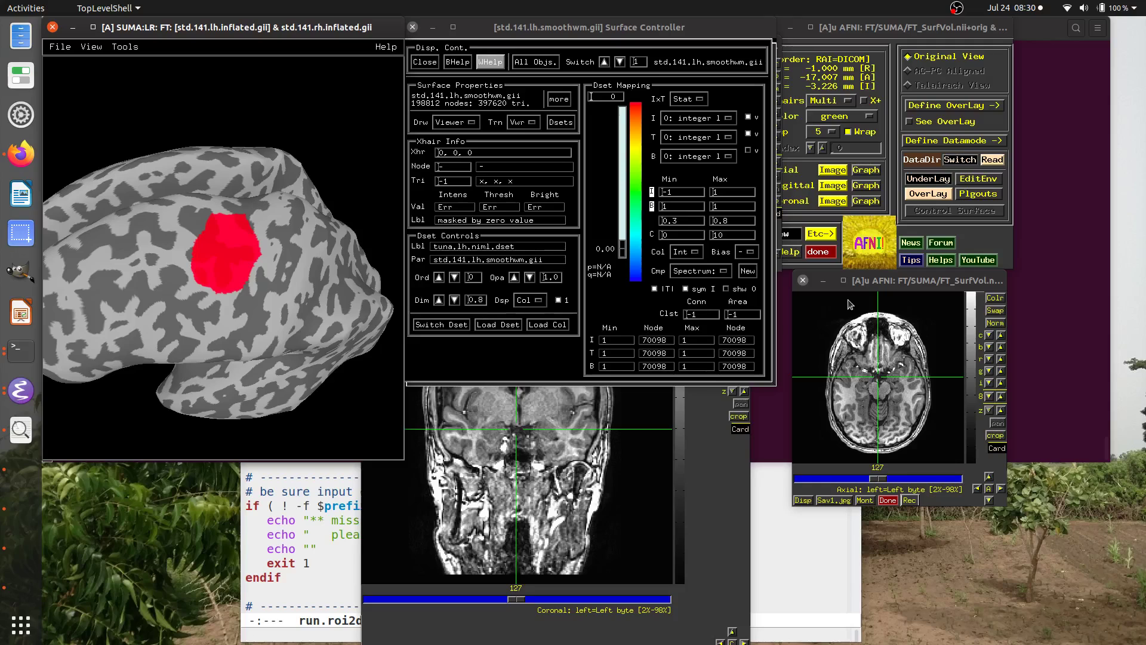
# Step: Set tuna.lh.s2v.roi as the AFNI overlay on FT_SurfVol
pyautogui.click(928, 195)
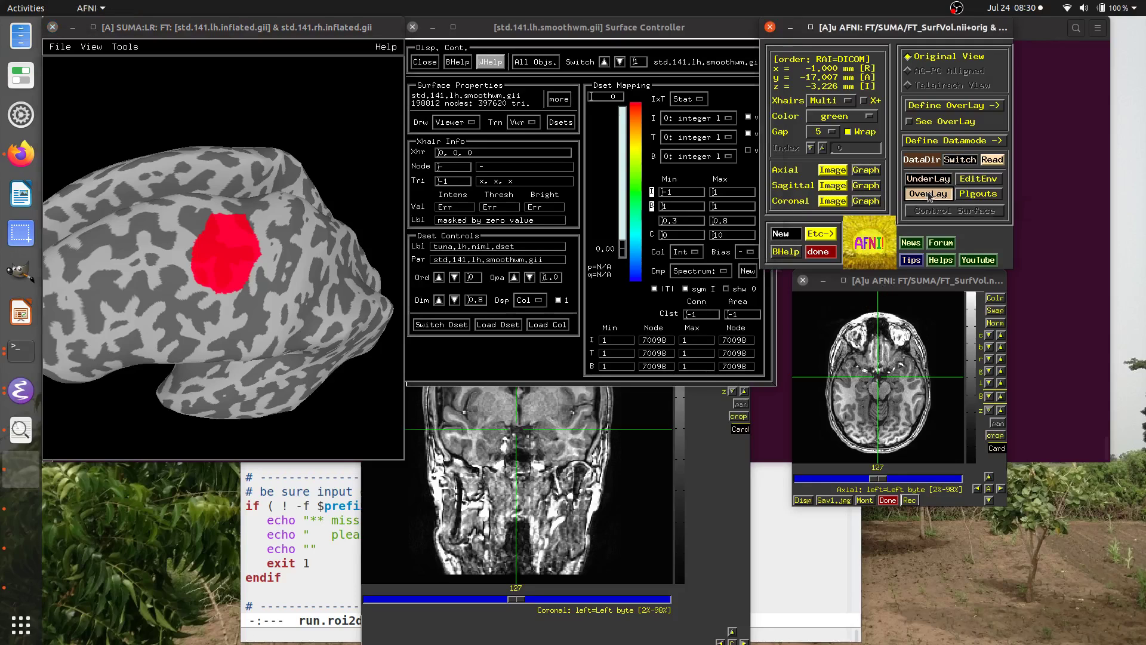
pyautogui.scroll(-1, 924, 445)
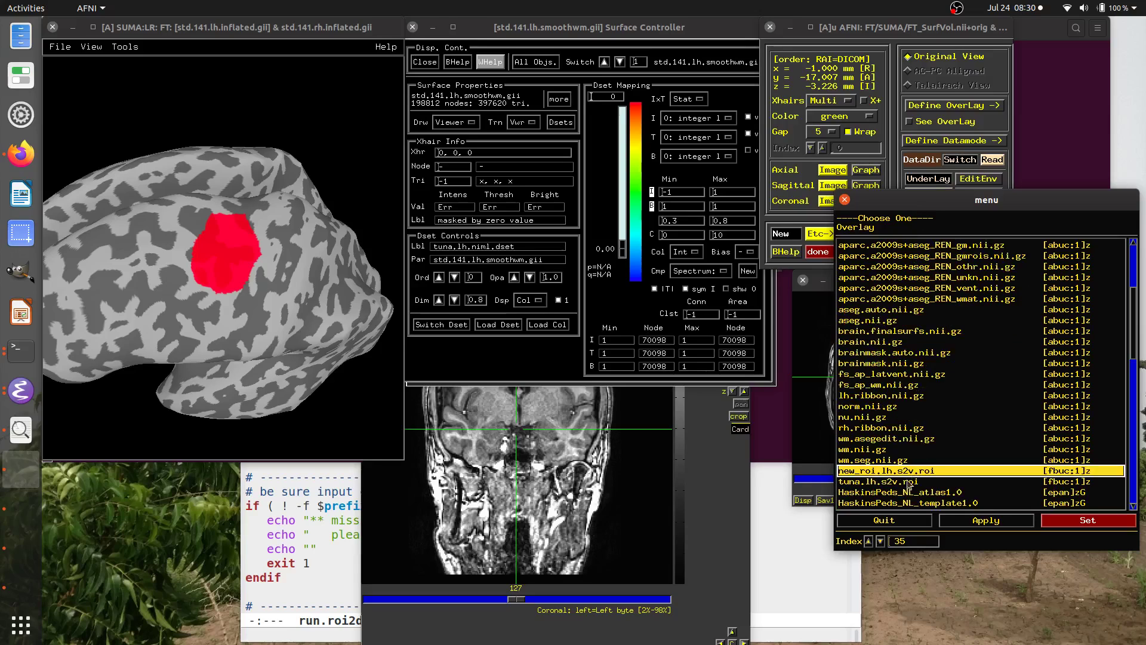
pyautogui.click(894, 482)
pyautogui.click(1096, 521)
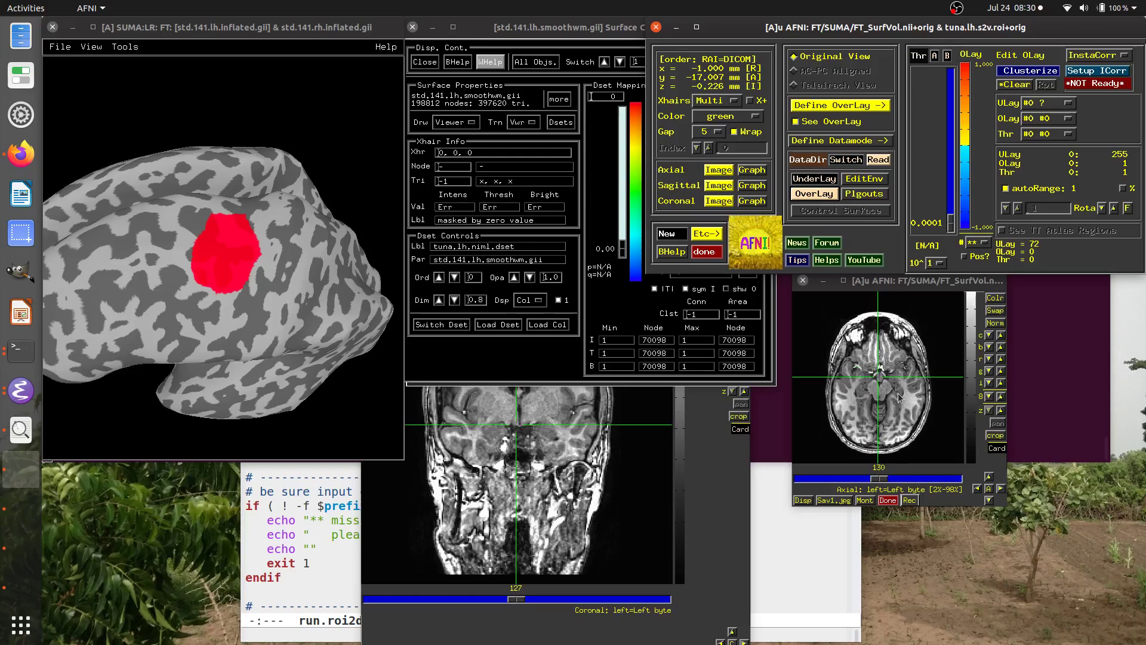
# Step: Move the coronal crosshair onto the red ROI and reposition the coronal and surface windows
pyautogui.click(525, 426)
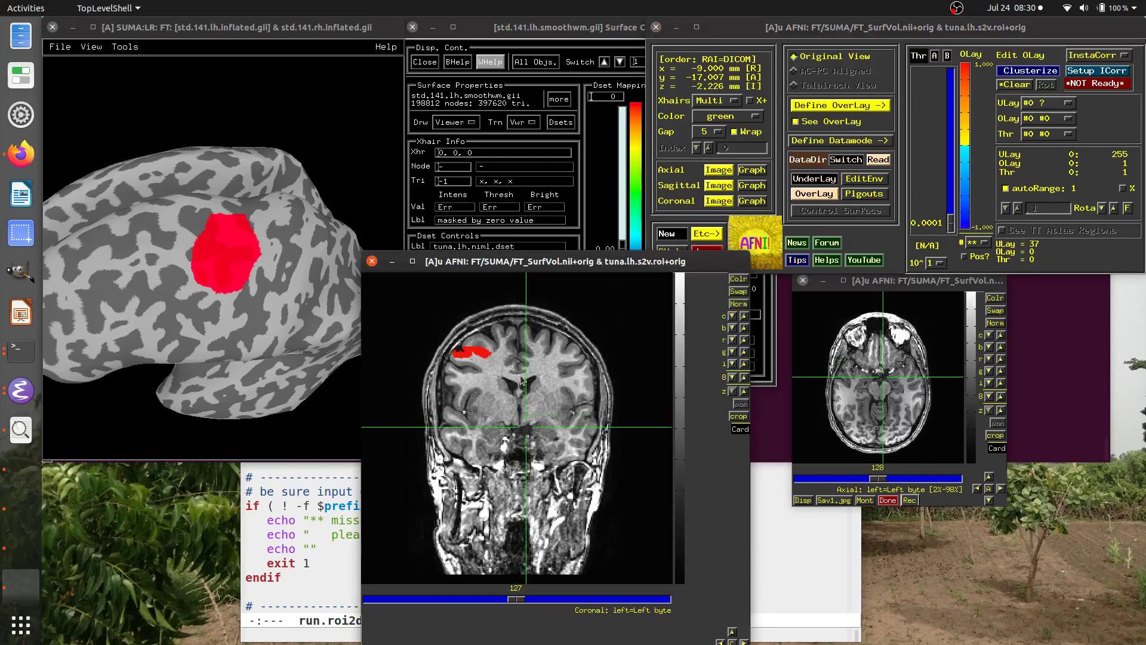
pyautogui.click(467, 353)
pyautogui.moveTo(516, 263); pyautogui.dragTo(579, 373)
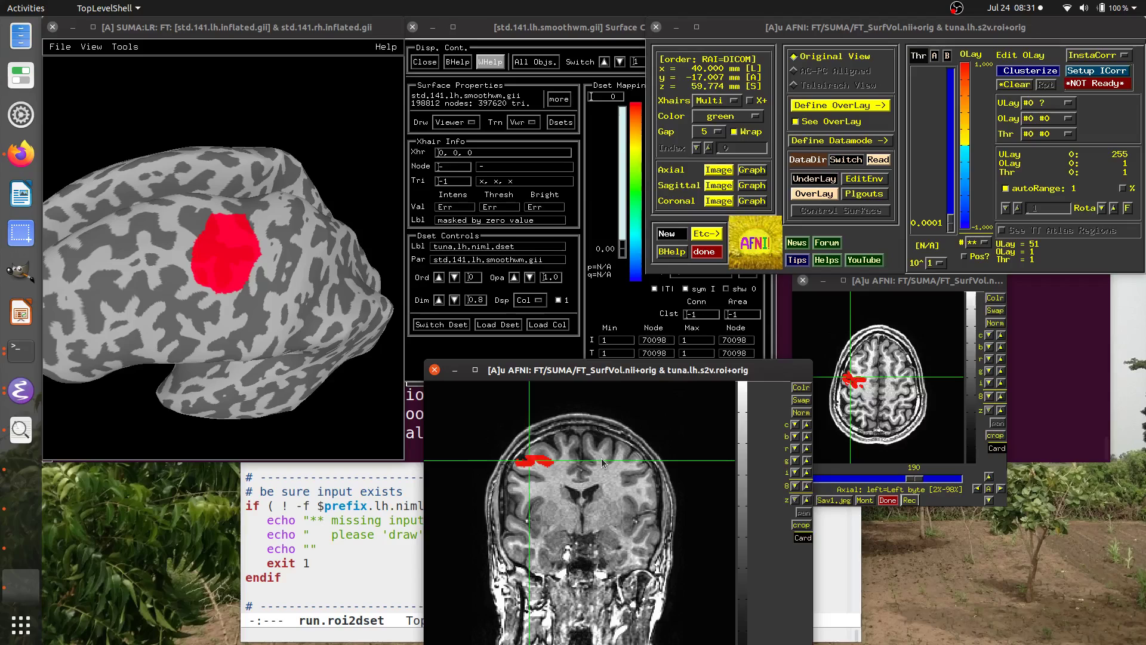
pyautogui.moveTo(260, 21); pyautogui.dragTo(352, 24)
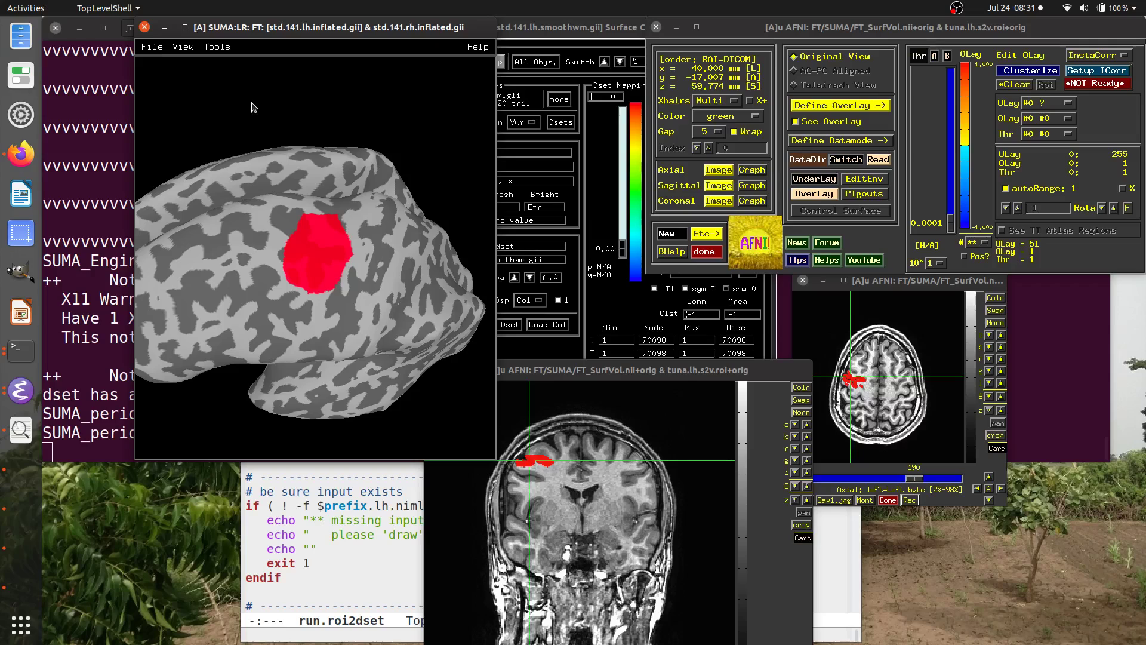
# Step: Link SUMA to AFNI with 't', zoom the inflated surface, and flip the overlay colours to blue
pyautogui.press('t')
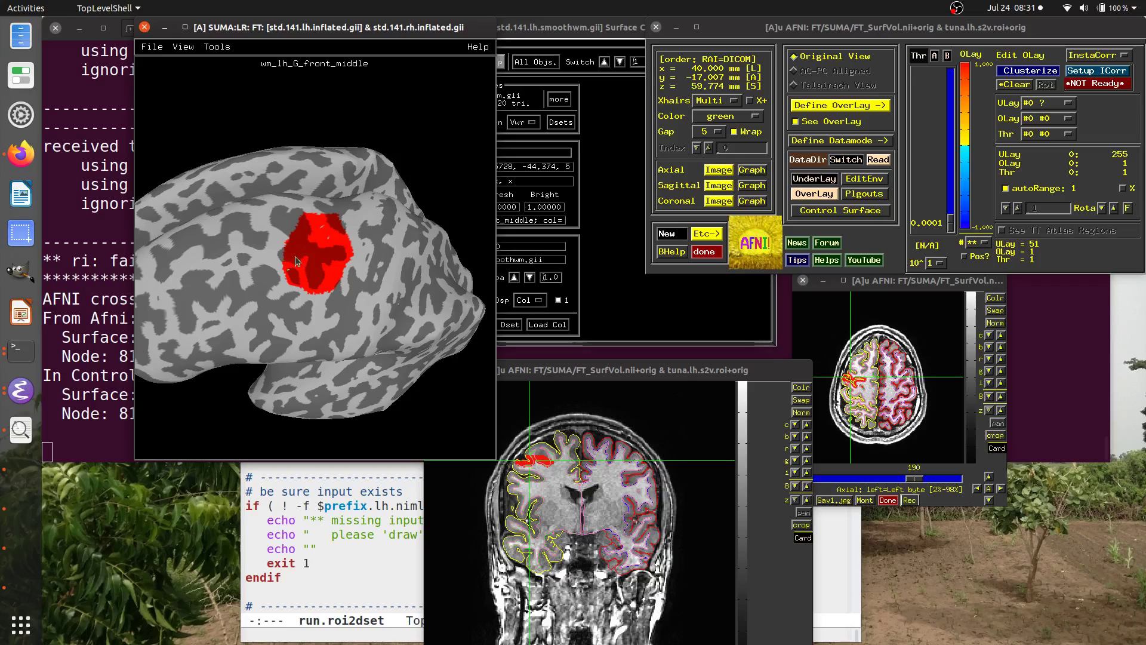
pyautogui.moveTo(436, 329); pyautogui.dragTo(414, 299)
pyautogui.scroll(3, 298, 232)
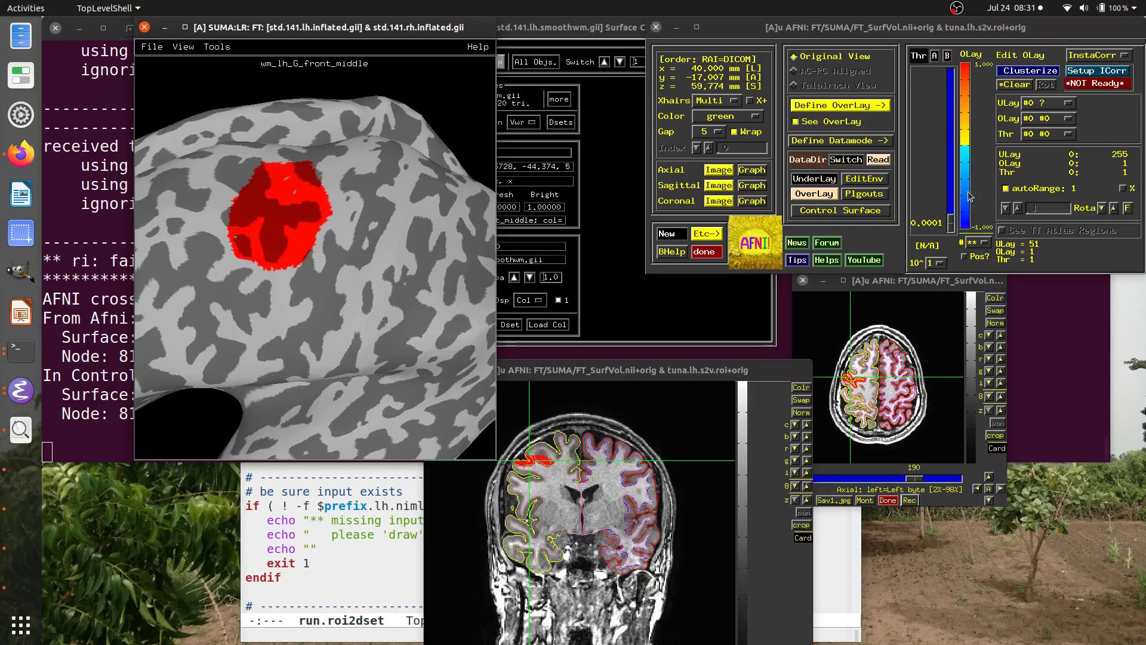
pyautogui.click(964, 170)
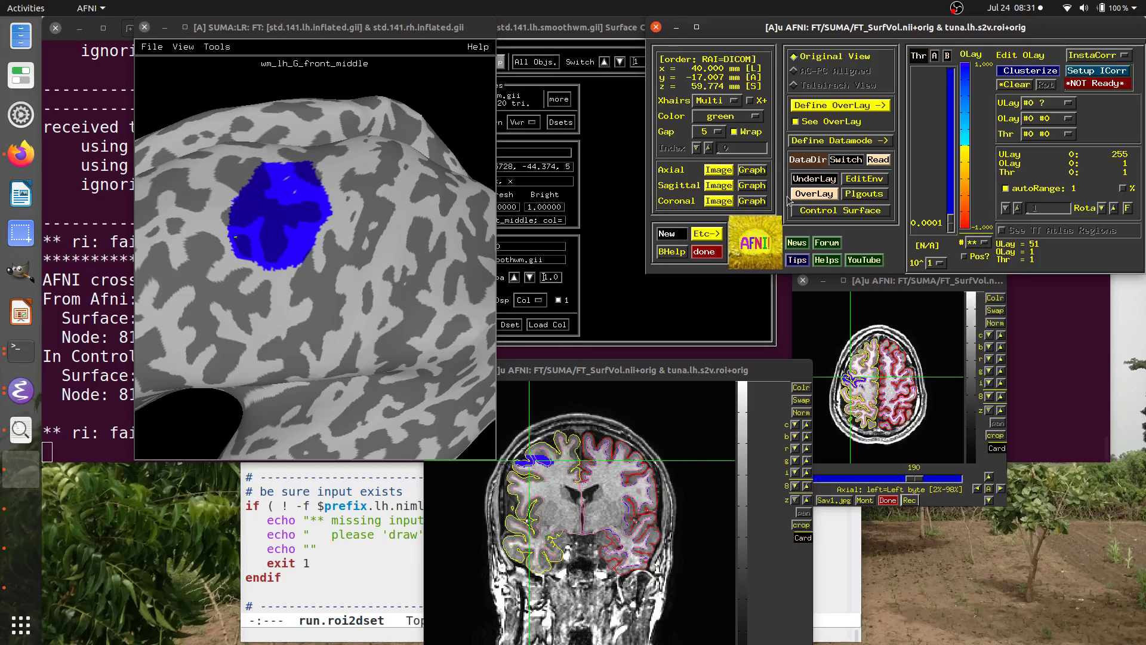
# Step: Toggle the surface dataset between tuna.lh.niml.dset and lh.FuncAfni_00 to compare the patches
pyautogui.click(622, 108)
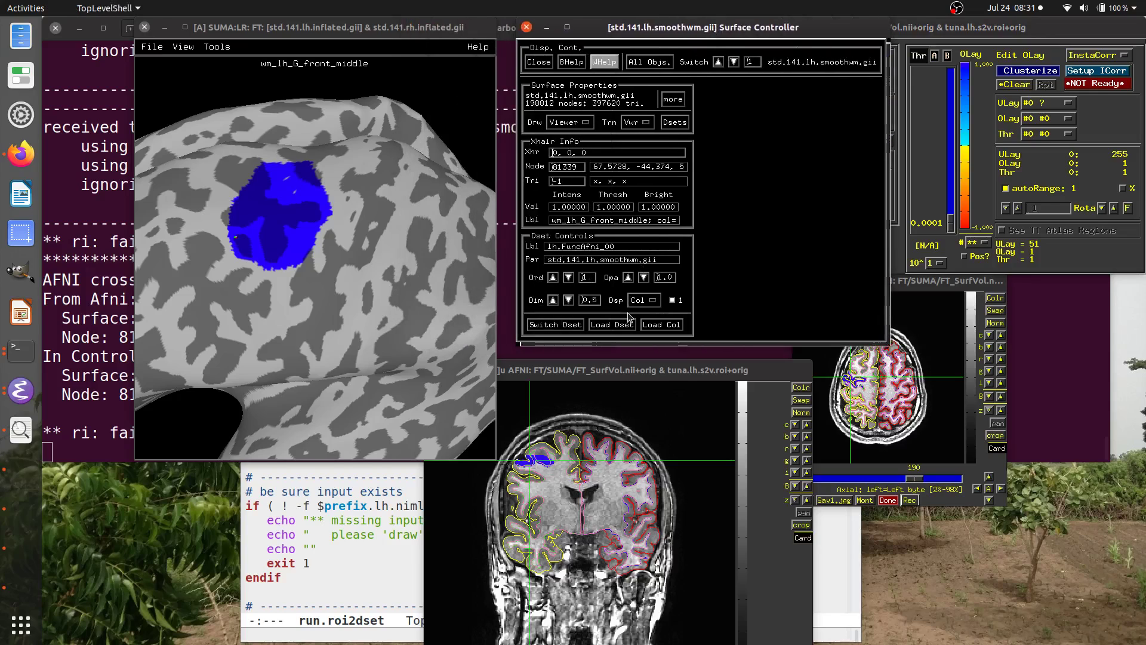
pyautogui.click(578, 324)
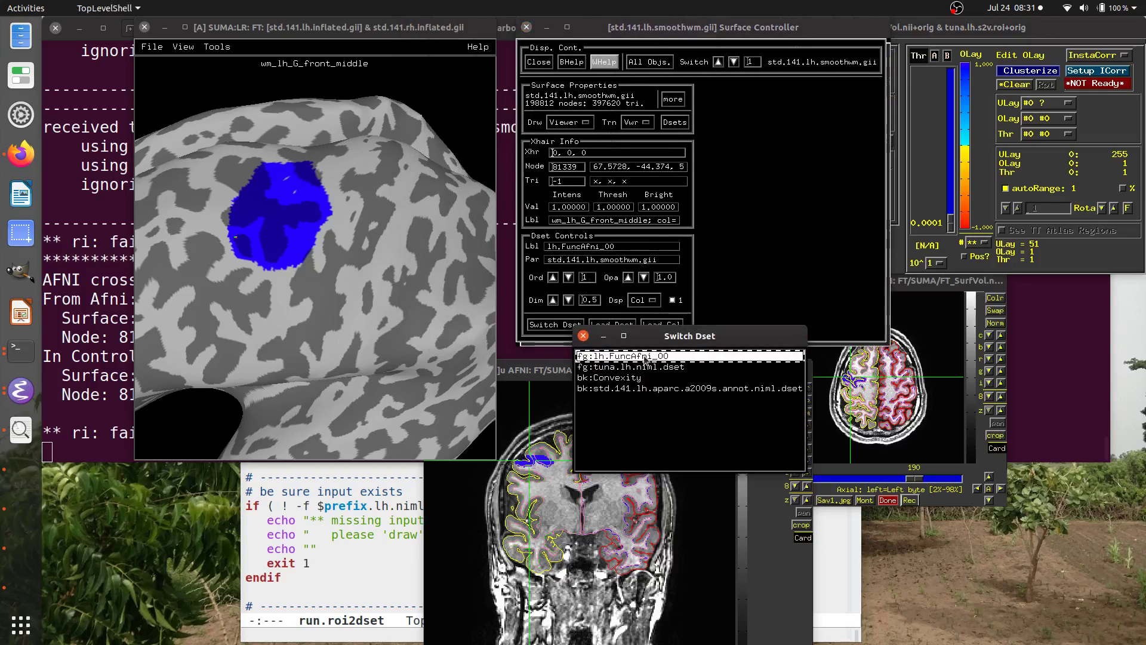
pyautogui.click(607, 367)
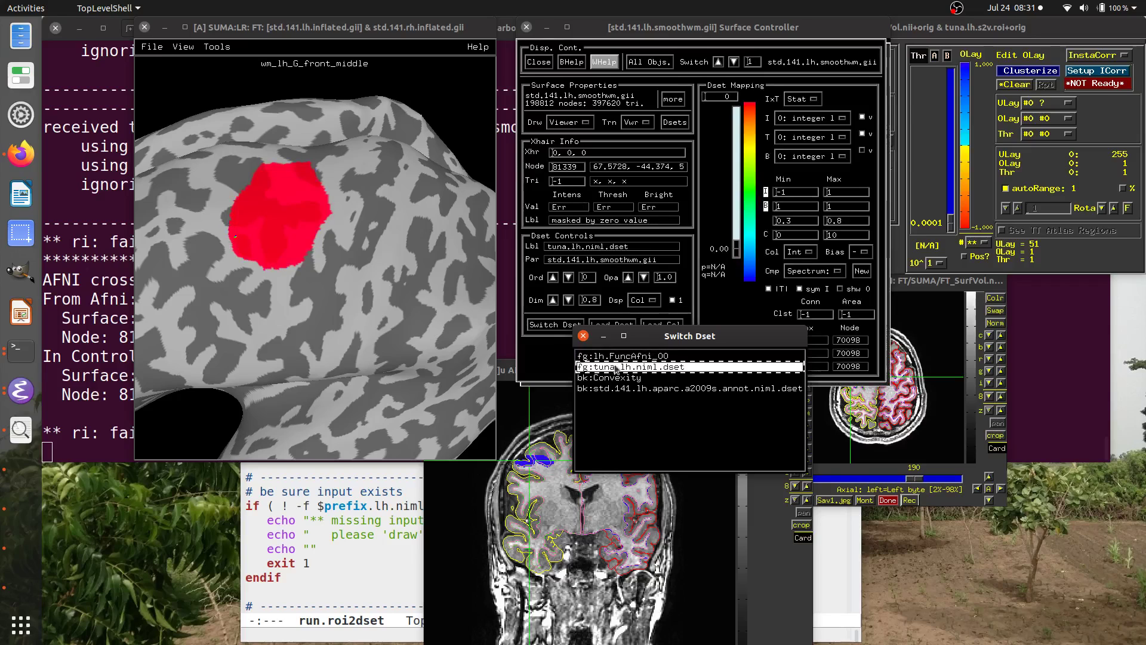
pyautogui.click(630, 356)
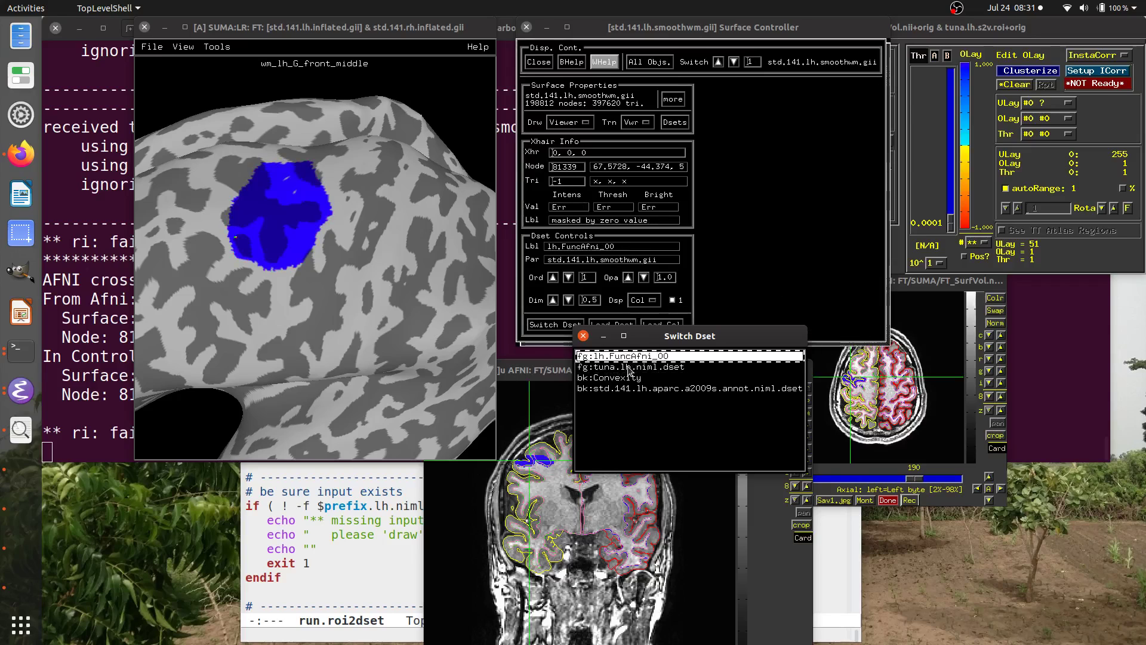
pyautogui.click(629, 365)
pyautogui.click(627, 356)
pyautogui.click(627, 367)
pyautogui.click(626, 356)
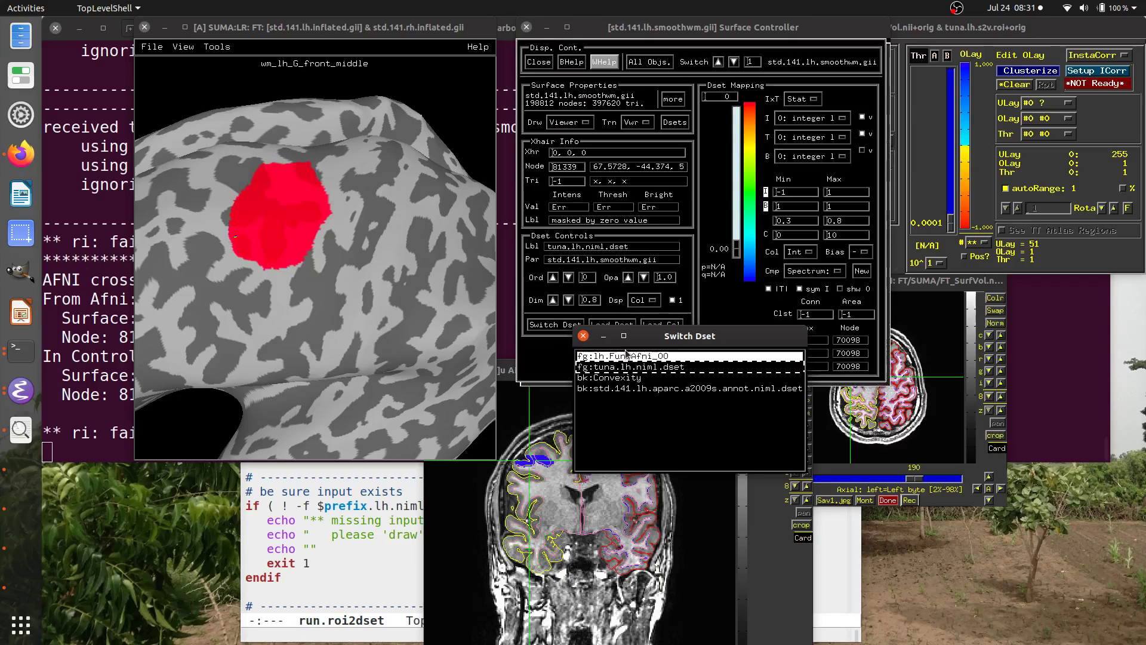
pyautogui.click(624, 367)
pyautogui.click(583, 336)
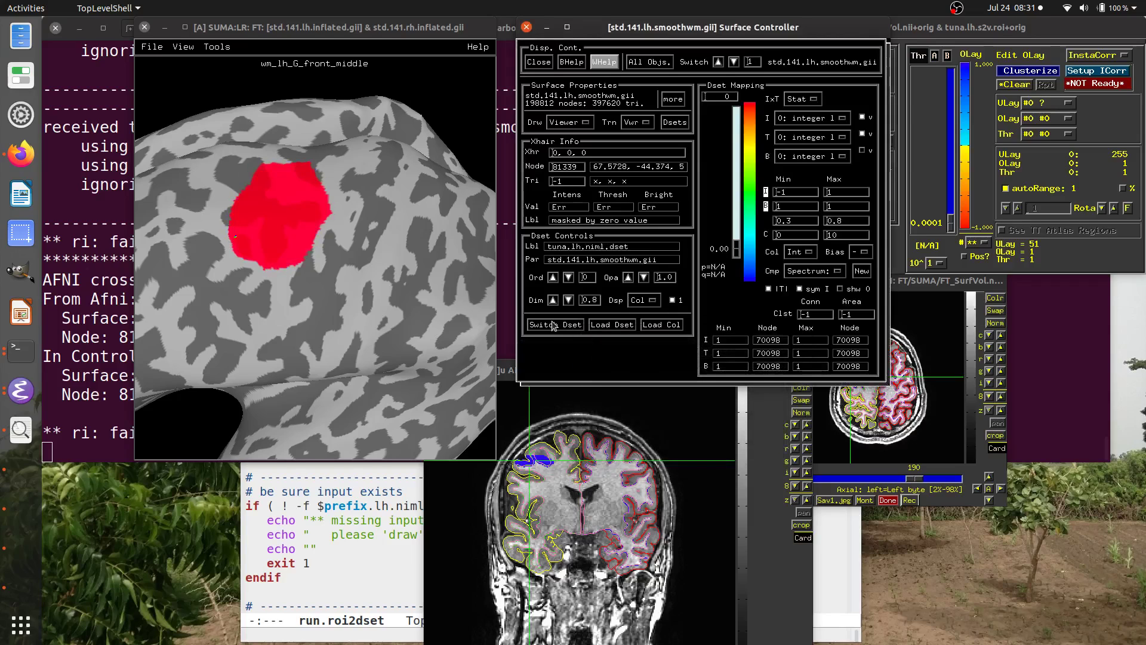
# Step: Show only bk:Convexity on the surface and scroll the AFNI coronal slices
pyautogui.click(553, 326)
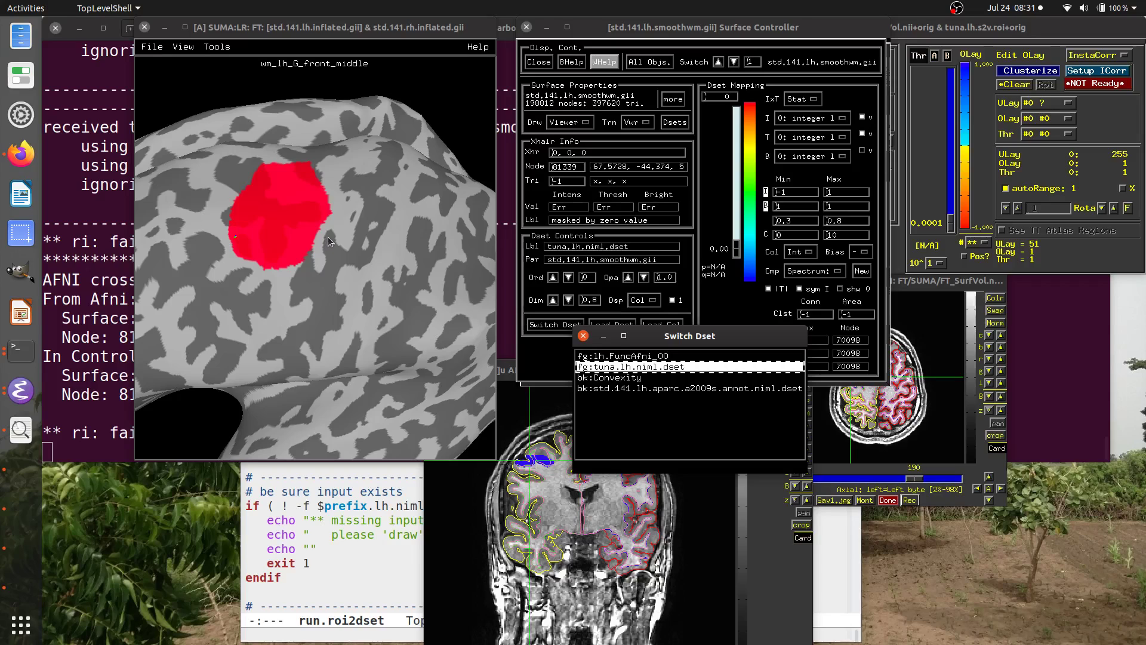
pyautogui.click(638, 359)
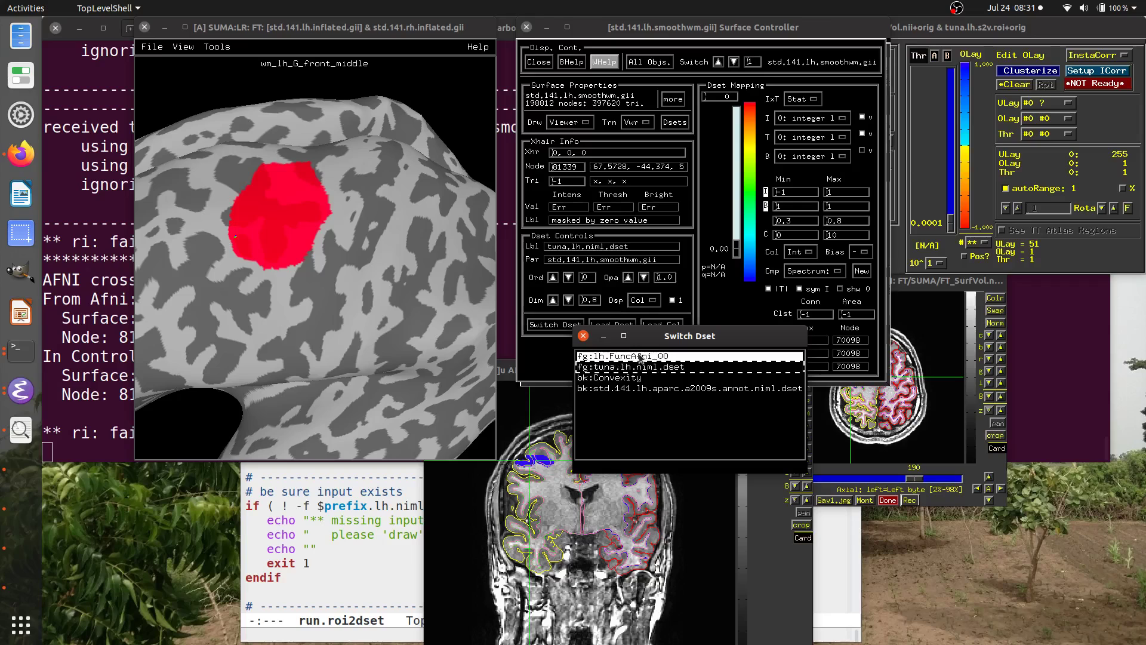
pyautogui.click(638, 358)
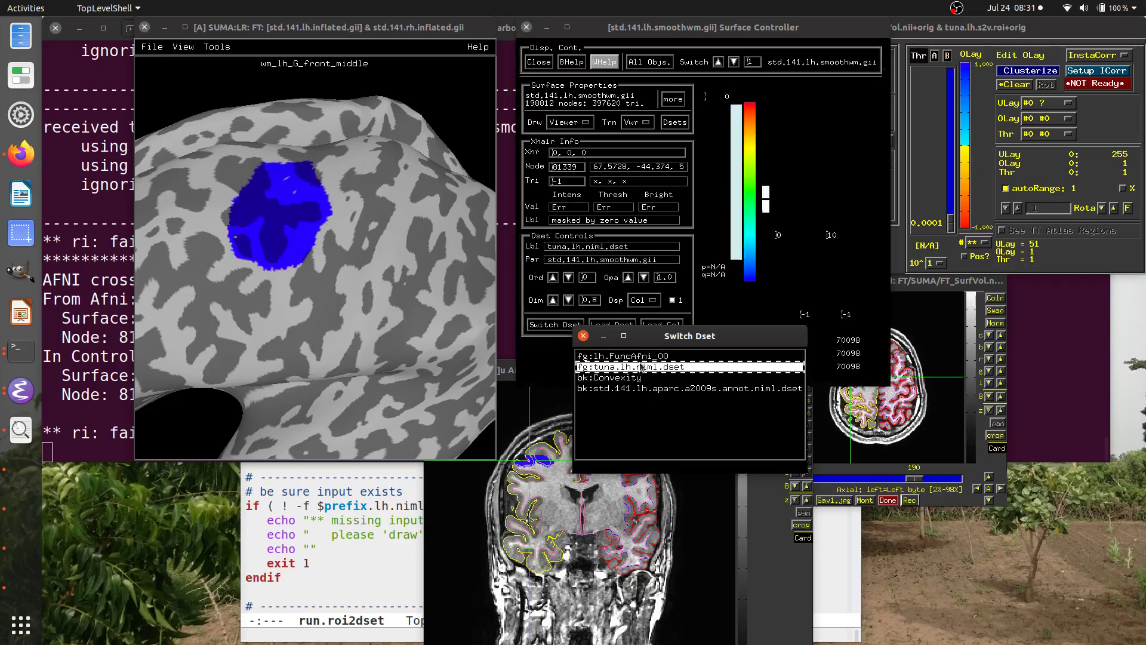
pyautogui.doubleClick(641, 377)
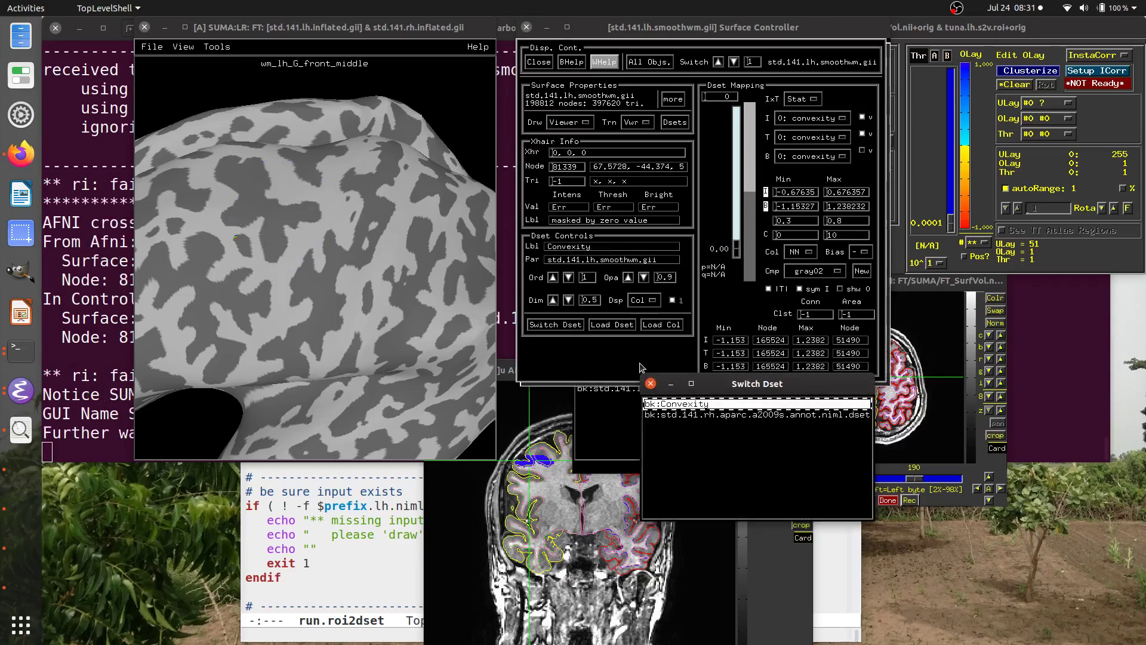
pyautogui.click(650, 383)
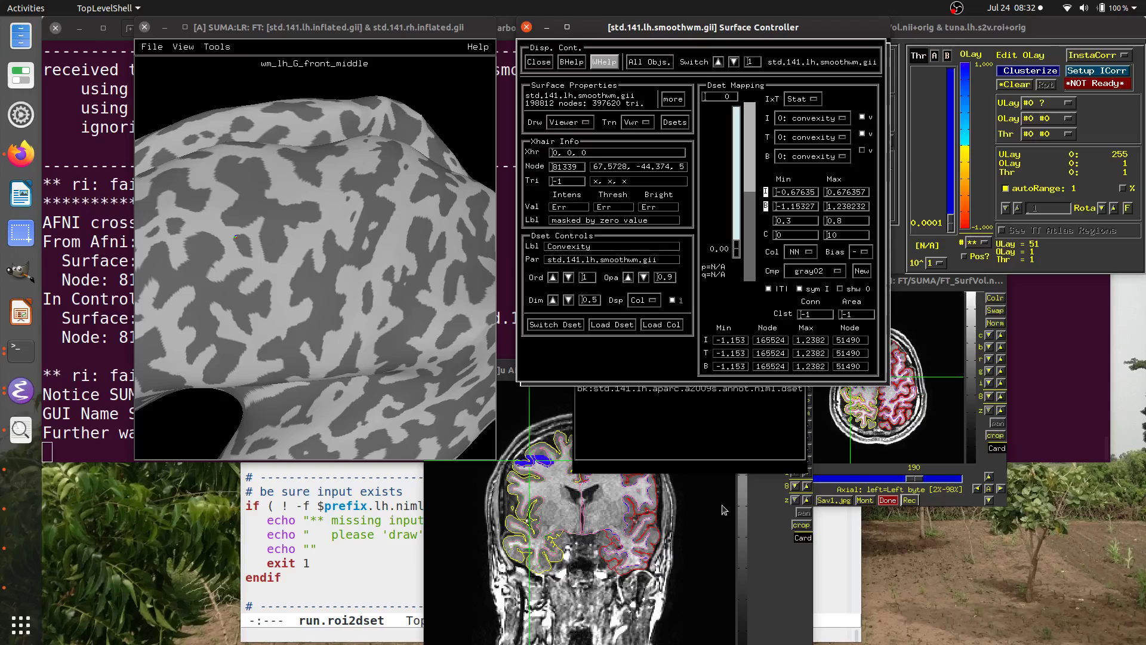
pyautogui.click(792, 552)
pyautogui.scroll(-4, 539, 469)
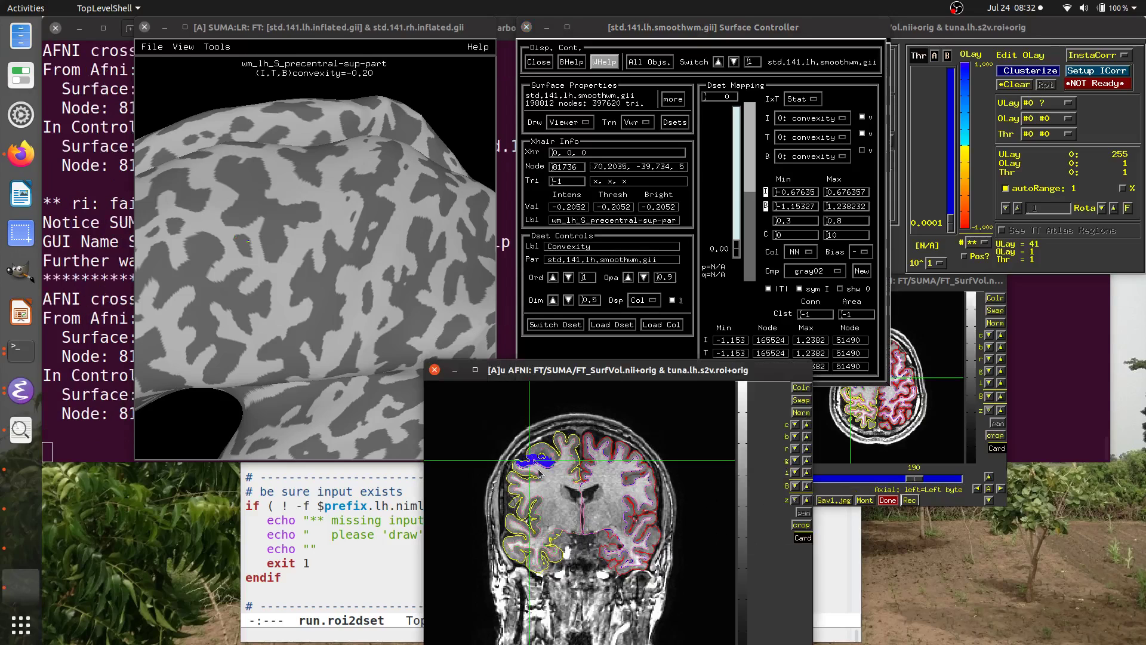
pyautogui.scroll(-3, 536, 468)
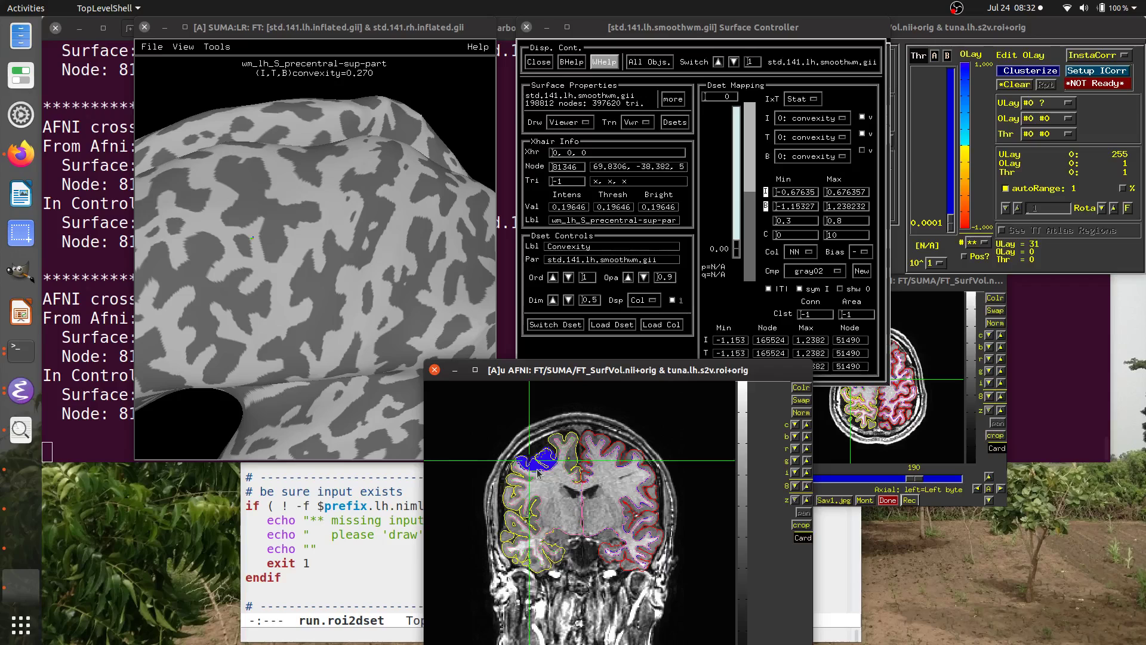